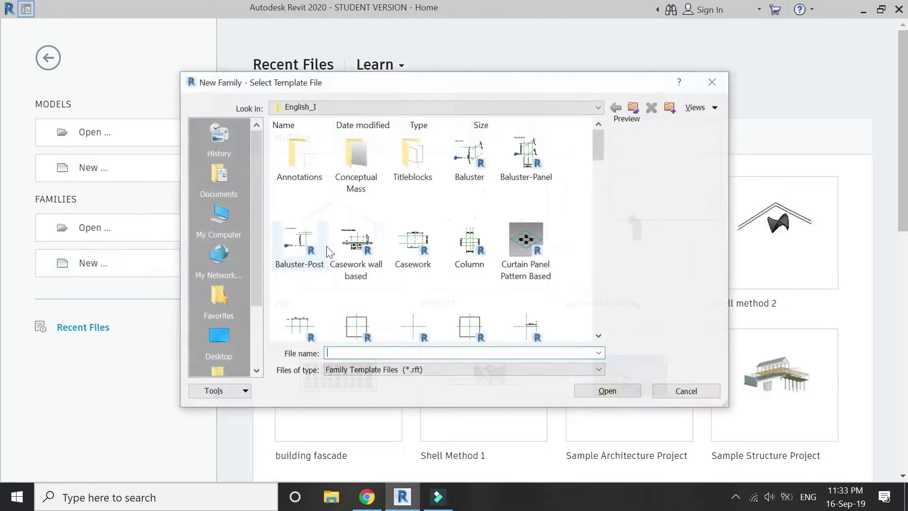
Create a new family from the Furniture.rft template
{"action": "key", "text": "f"}
{"action": "left_click", "coordinate": [356, 255]}
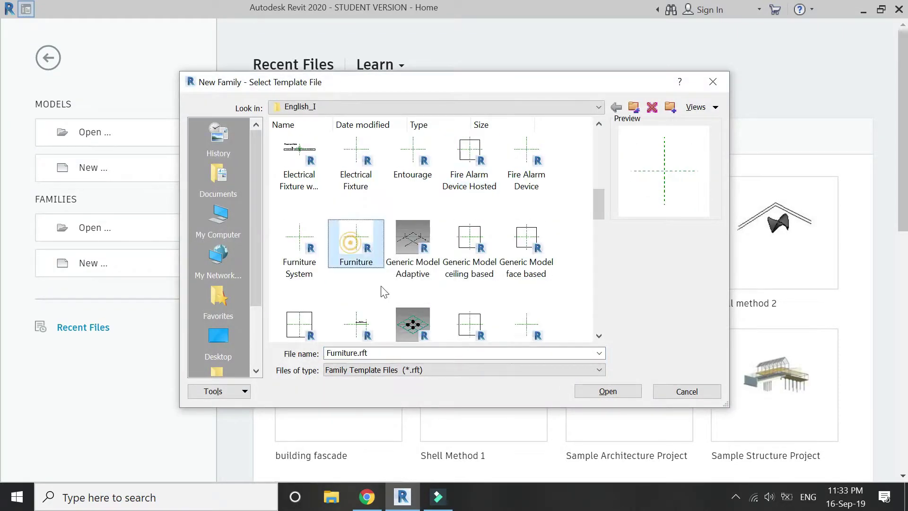
{"action": "left_click", "coordinate": [613, 395]}
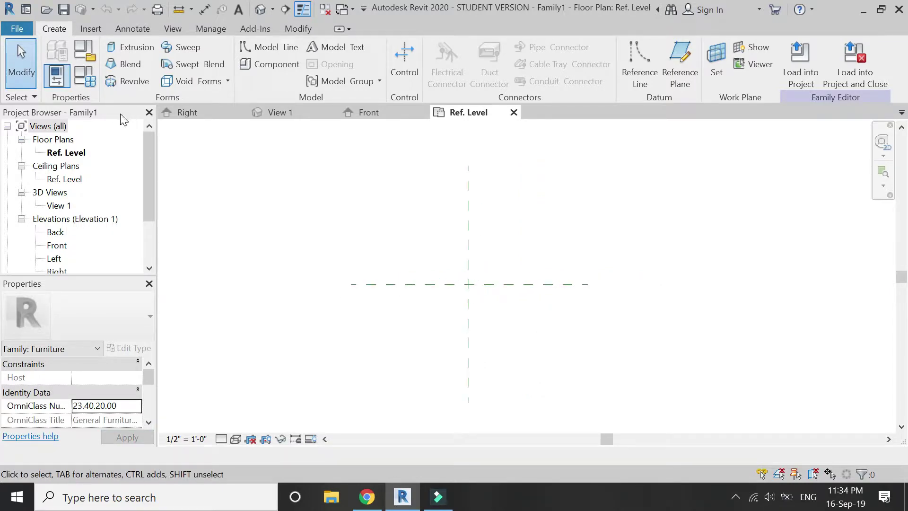
In the Front elevation, sketch a closed tapered extrusion outline about 2'-4" tall, with its straight edge on the vertical reference plane
{"action": "left_click", "coordinate": [377, 112]}
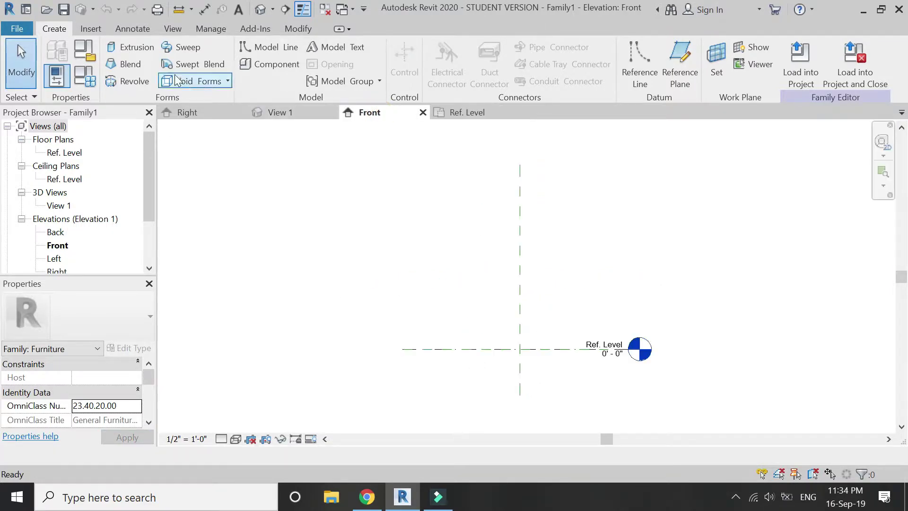
{"action": "scroll", "coordinate": [524, 349], "scroll_direction": "up", "scroll_amount": 4}
{"action": "left_click", "coordinate": [524, 349]}
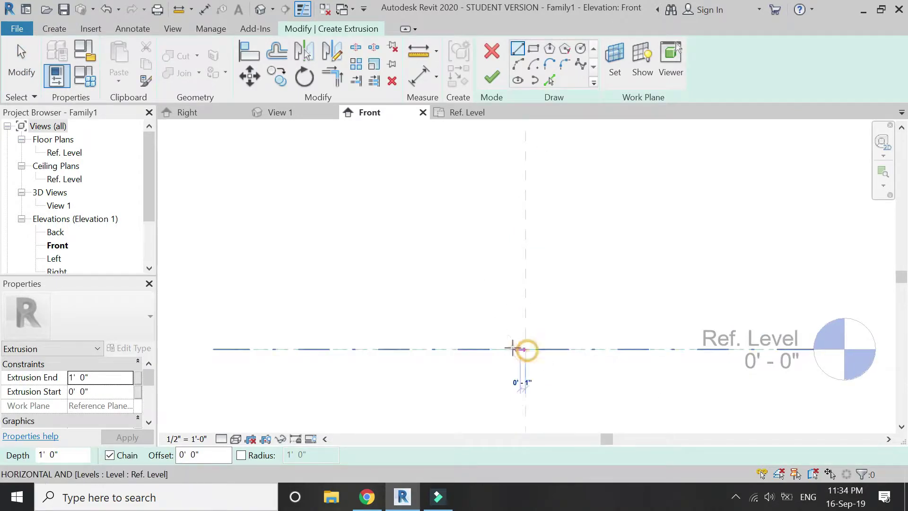
{"action": "key", "text": "Escape"}
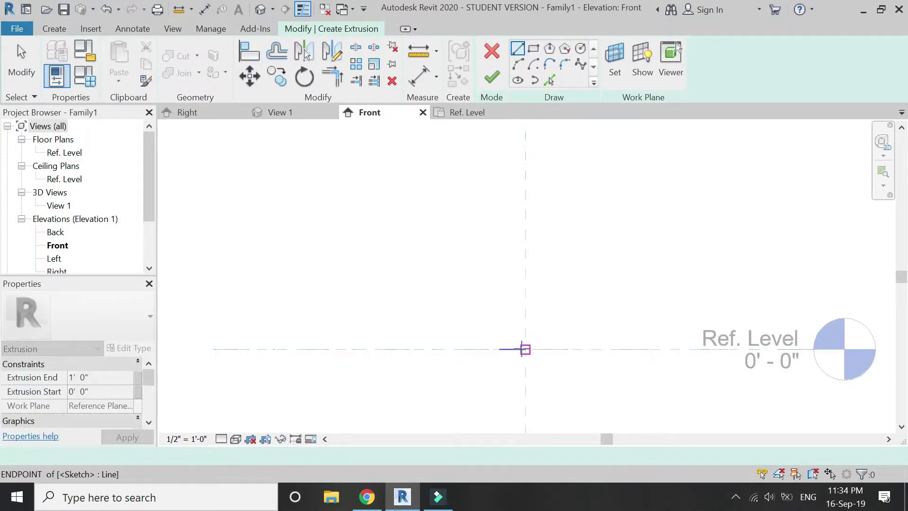
{"action": "left_click", "coordinate": [525, 349]}
{"action": "left_click", "coordinate": [525, 205]}
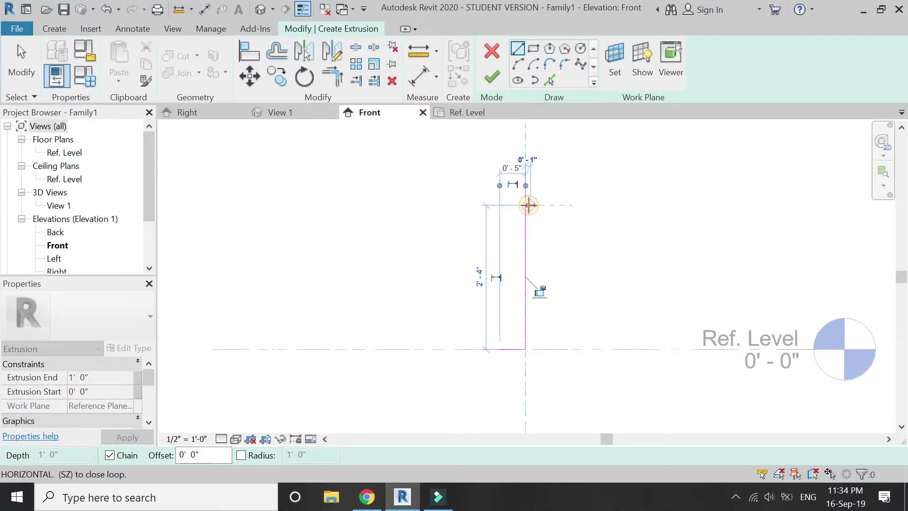
{"action": "left_click", "coordinate": [483, 205]}
{"action": "left_click", "coordinate": [499, 349]}
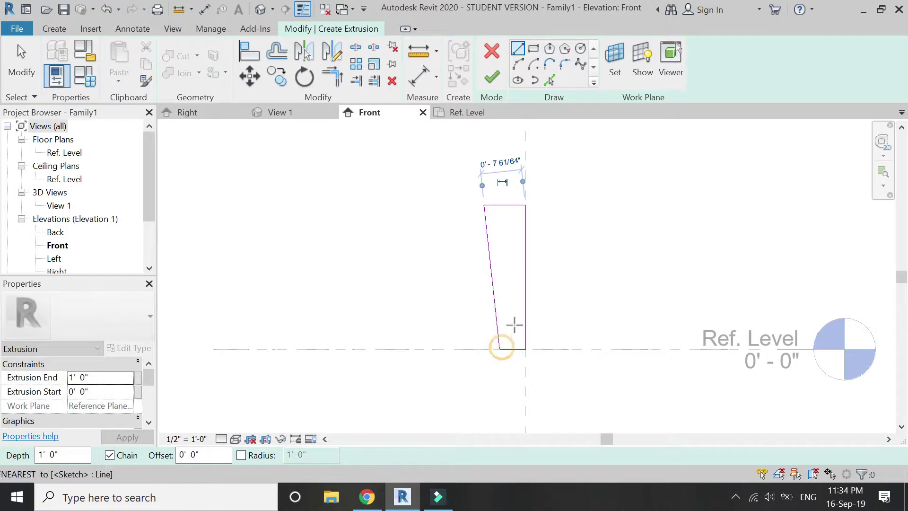
{"action": "key", "text": "Escape"}
{"action": "key", "text": "Escape"}
Delete the outline's vertical edge and mirror its slanted edge about the vertical reference plane
{"action": "left_click", "coordinate": [525, 288]}
{"action": "key", "text": "Delete"}
{"action": "left_click", "coordinate": [492, 273]}
{"action": "left_click", "coordinate": [332, 51]}
{"action": "left_click", "coordinate": [525, 205]}
{"action": "left_click", "coordinate": [525, 255]}
{"action": "key", "text": "Escape"}
Trim/extend the upper and lower lines to the mirrored slanted edge, closing the symmetric trapezoid
{"action": "key", "text": "t"}
{"action": "key", "text": "r"}
{"action": "left_click", "coordinate": [509, 205]}
{"action": "left_click", "coordinate": [566, 243]}
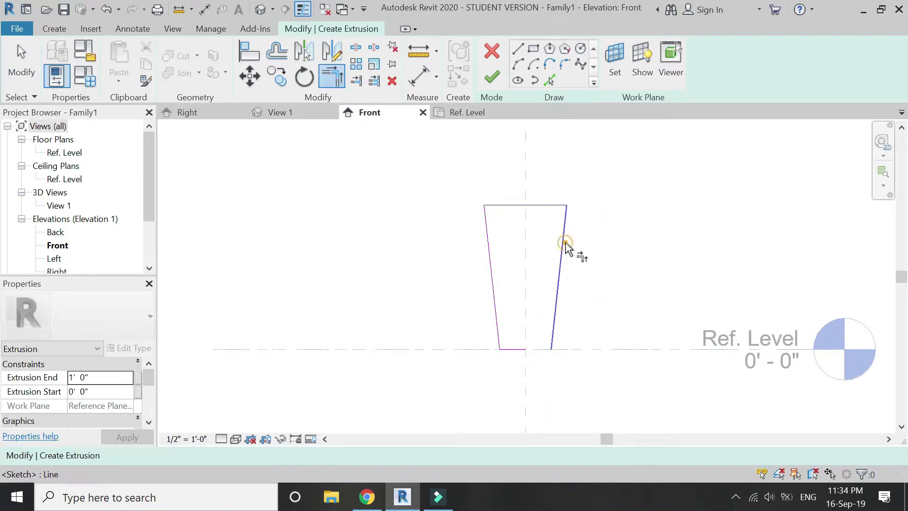
{"action": "left_click", "coordinate": [550, 342]}
{"action": "left_click", "coordinate": [519, 349]}
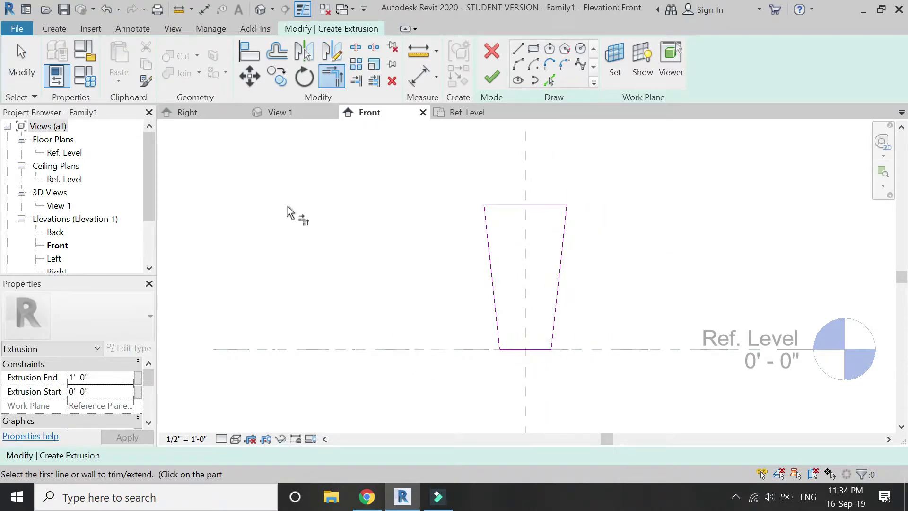
Offset the trapezoid's edges 2" inward as copies to form an inner outline
{"action": "left_click", "coordinate": [285, 52]}
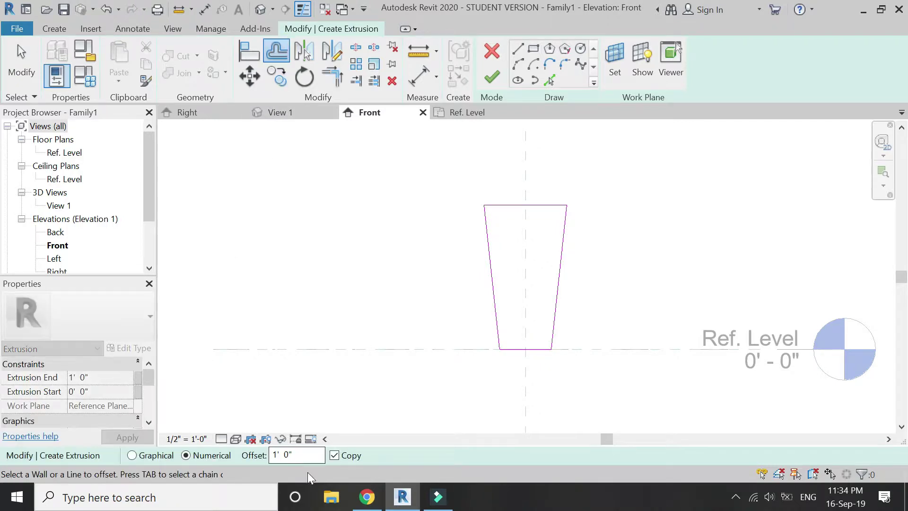
{"action": "left_click", "coordinate": [302, 455]}
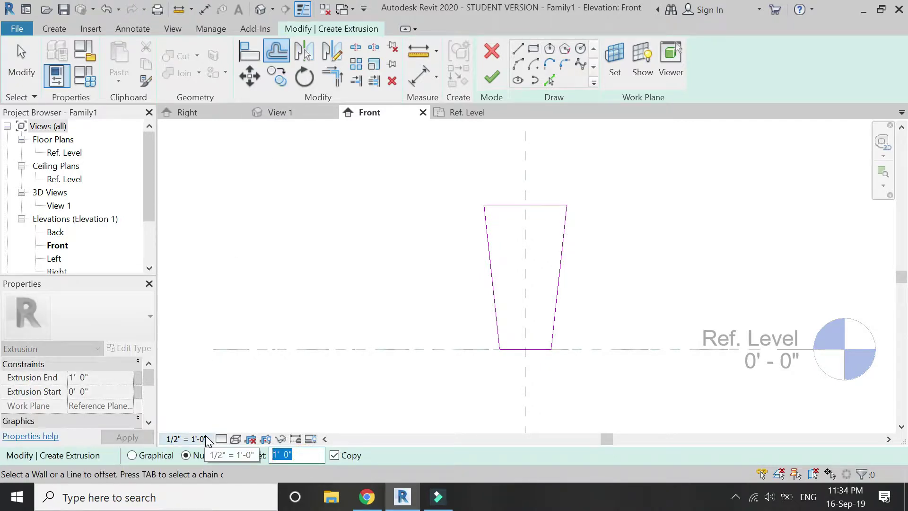
{"action": "type", "text": "2\""}
{"action": "left_click", "coordinate": [507, 209]}
{"action": "left_click", "coordinate": [490, 253]}
{"action": "left_click", "coordinate": [552, 291]}
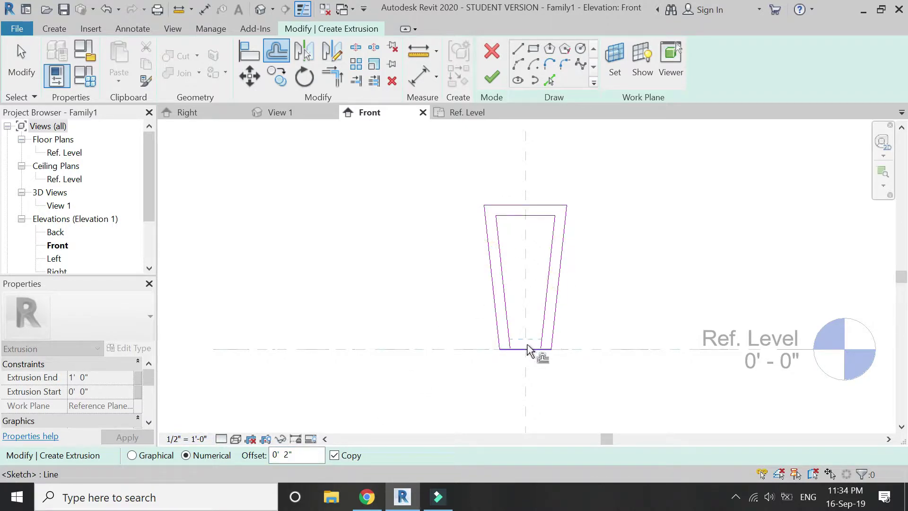
{"action": "key", "text": "Escape"}
Set the extrusion end to 2" and finish the trapezoidal frame extrusion in the 3D view
{"action": "left_click", "coordinate": [104, 379]}
{"action": "double_click", "coordinate": [104, 379]}
{"action": "type", "text": "2"}
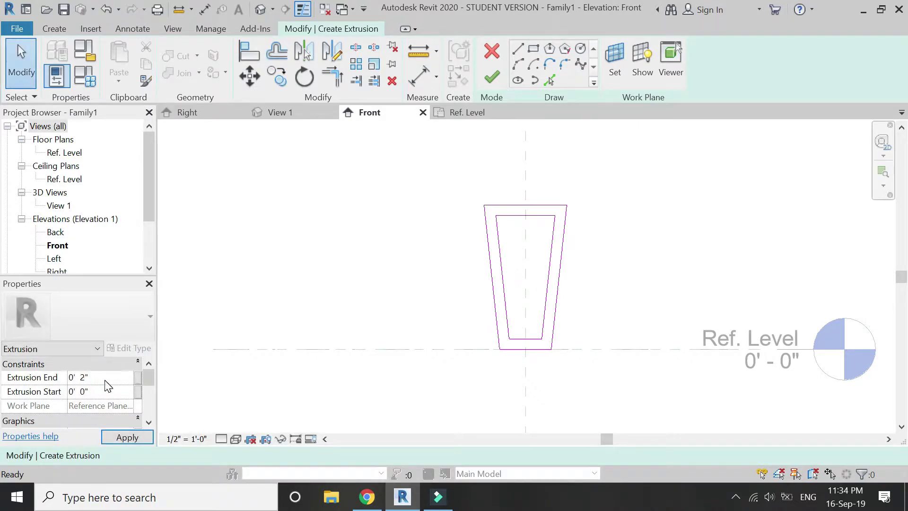
{"action": "left_click", "coordinate": [261, 10]}
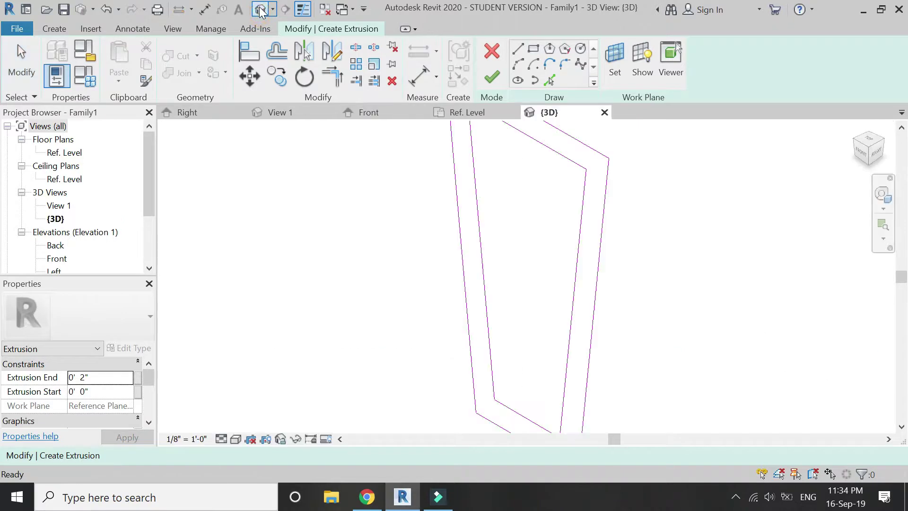
{"action": "scroll", "coordinate": [429, 257], "scroll_direction": "down", "scroll_amount": 3}
{"action": "left_click", "coordinate": [489, 74]}
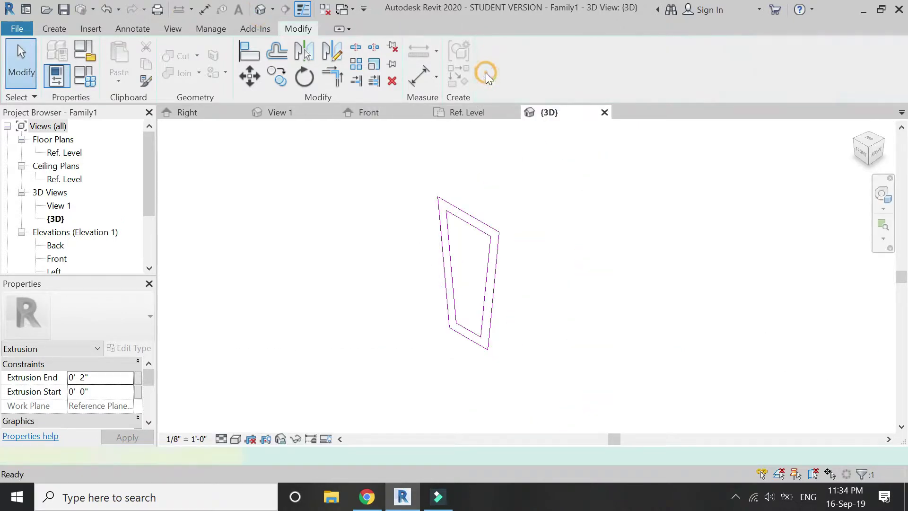
{"action": "left_click", "coordinate": [395, 208]}
In the Front elevation, draw a horizontal reference plane along the frame's upper edge and name it "table top"
{"action": "left_click", "coordinate": [392, 115]}
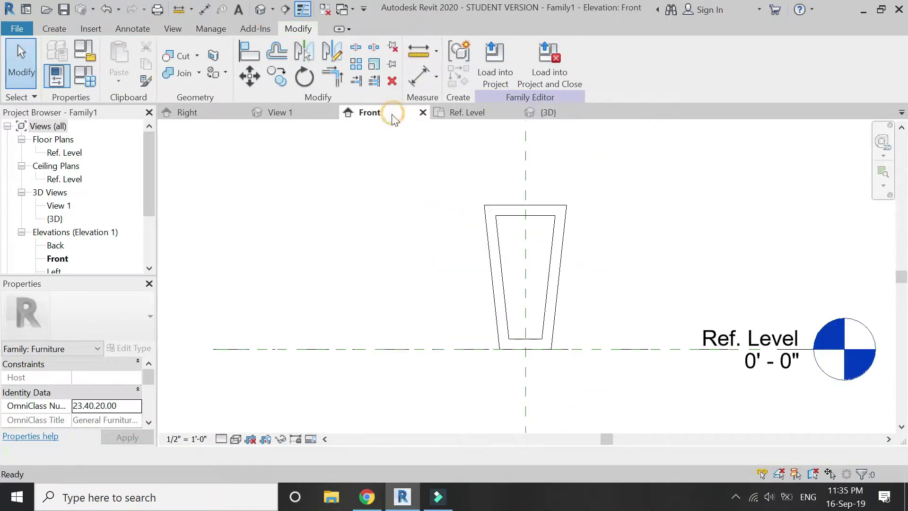
{"action": "left_click", "coordinate": [54, 29]}
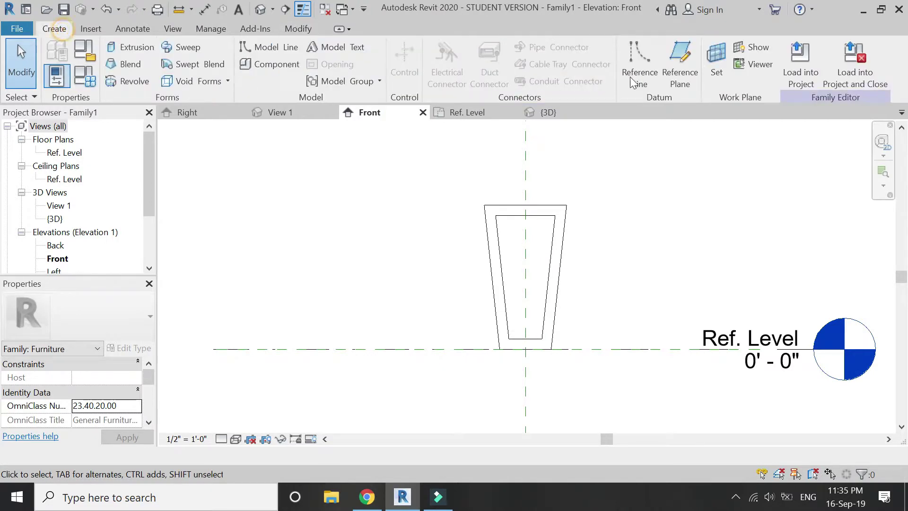
{"action": "left_click", "coordinate": [680, 66]}
{"action": "left_click", "coordinate": [484, 205]}
{"action": "left_click", "coordinate": [659, 205]}
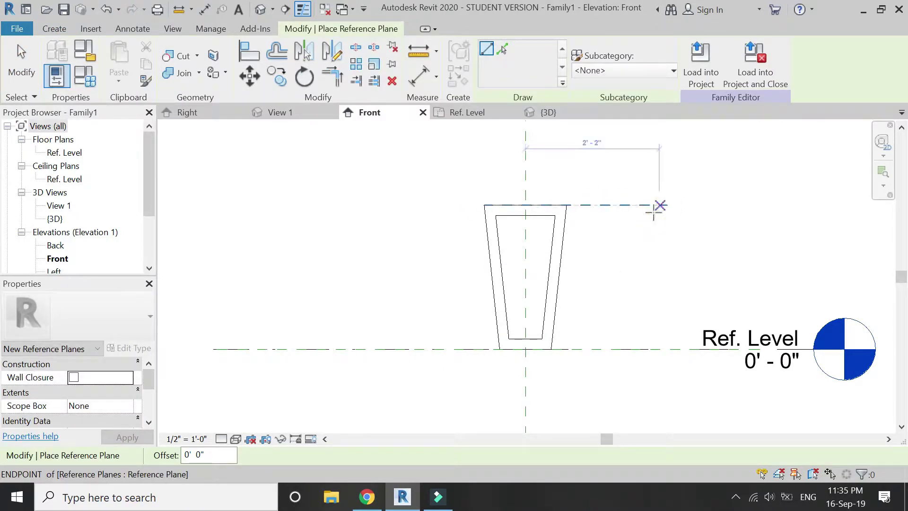
{"action": "key", "text": "Escape"}
{"action": "key", "text": "Escape"}
{"action": "left_click", "coordinate": [645, 207]}
{"action": "left_click", "coordinate": [641, 211]}
{"action": "type", "text": "table top"}
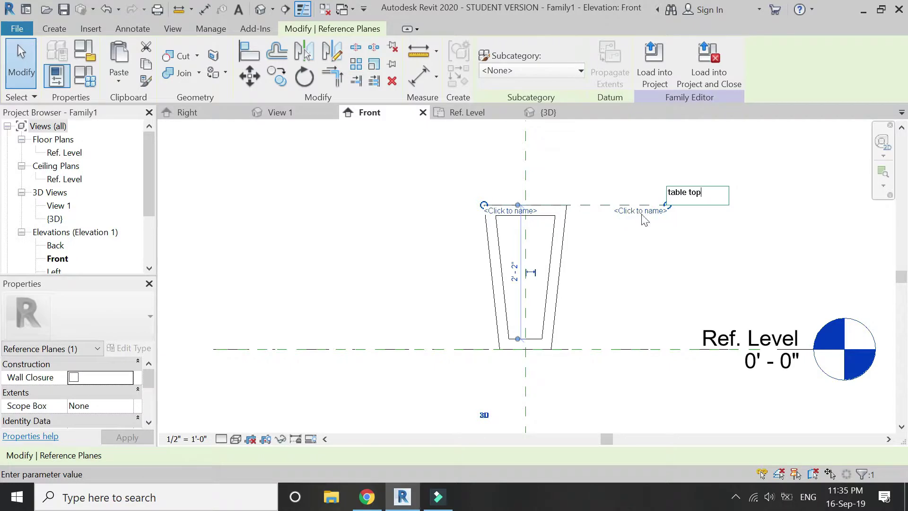
Start a new extrusion in the Ref. Level plan and set its work plane to Reference Plane : table top
{"action": "left_click", "coordinate": [467, 112]}
{"action": "left_click", "coordinate": [54, 29]}
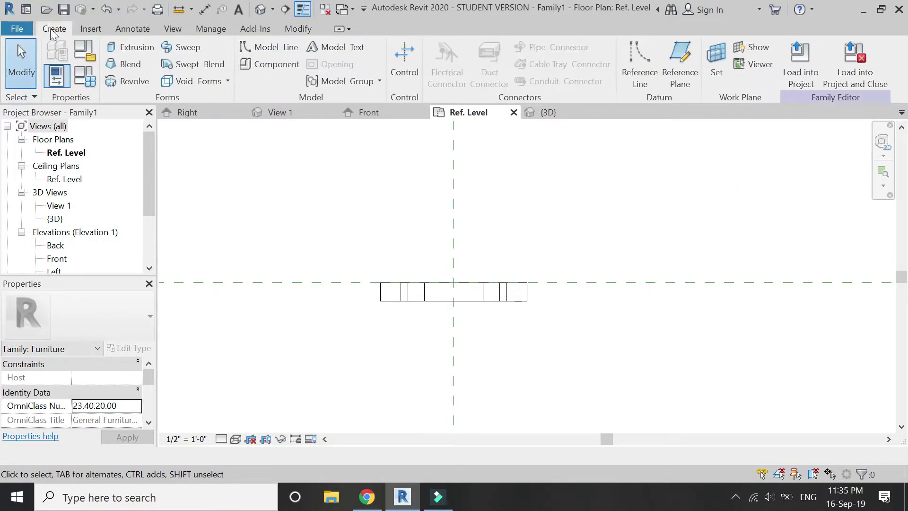
{"action": "left_click", "coordinate": [124, 46]}
{"action": "left_click", "coordinate": [615, 62]}
{"action": "left_click", "coordinate": [713, 325]}
{"action": "left_click", "coordinate": [733, 367]}
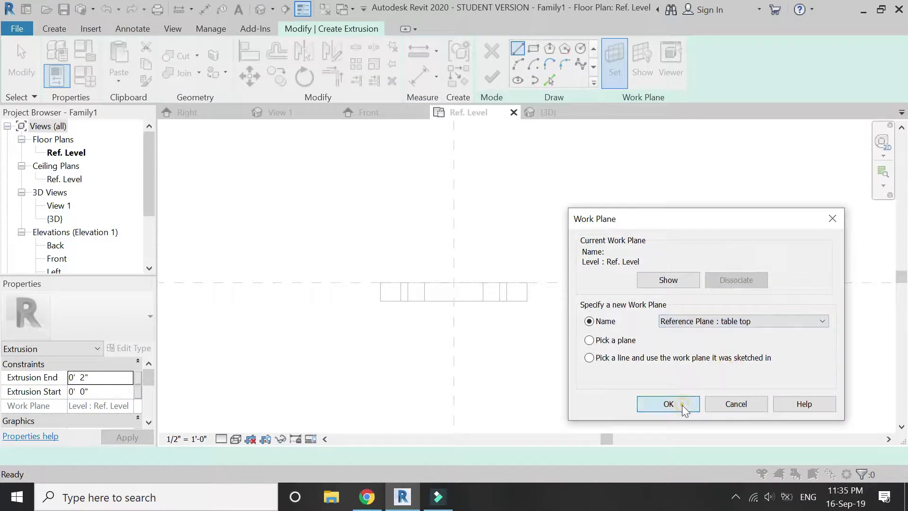
{"action": "left_click", "coordinate": [668, 403]}
Sketch a rectangle about 2'-1" by 2'-3" around the frame for the table top
{"action": "left_click", "coordinate": [533, 48]}
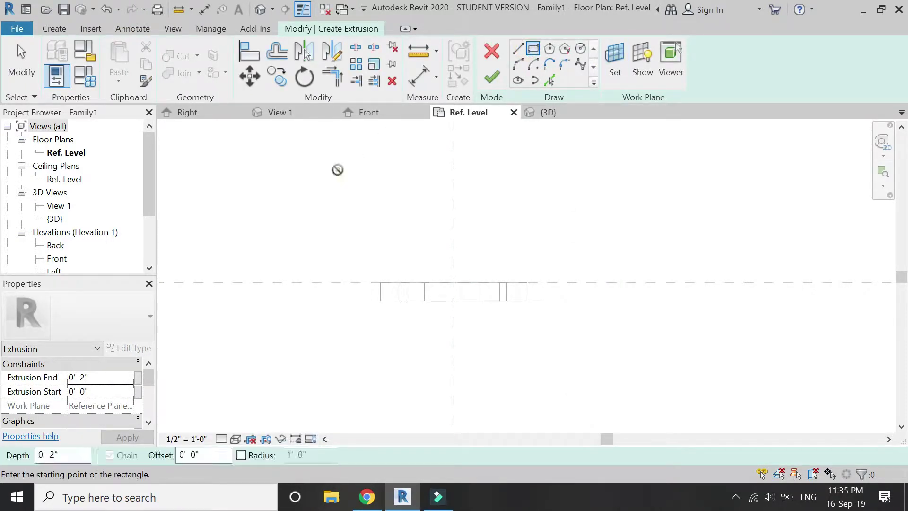
{"action": "left_click", "coordinate": [337, 169]}
{"action": "left_click", "coordinate": [568, 417]}
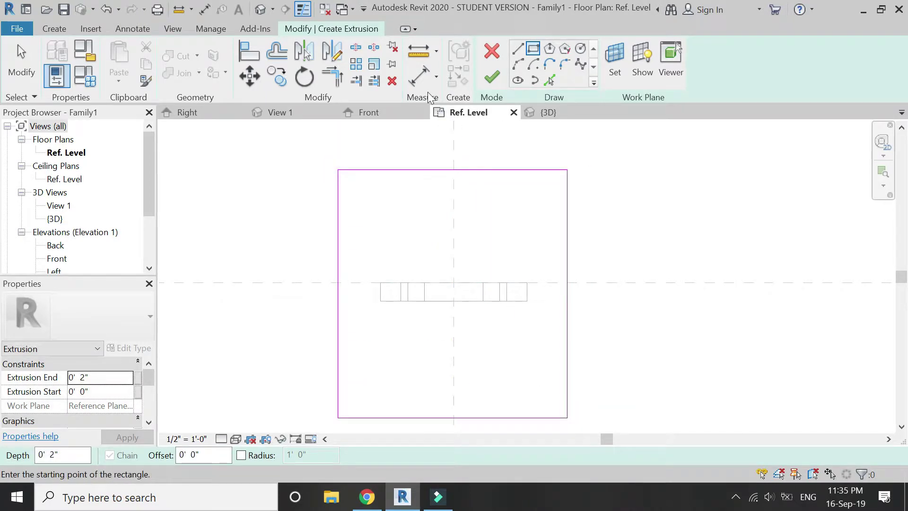
Dimension the rectangle's two vertical edges to the vertical reference plane and make the segments equal
{"action": "left_click", "coordinate": [419, 76]}
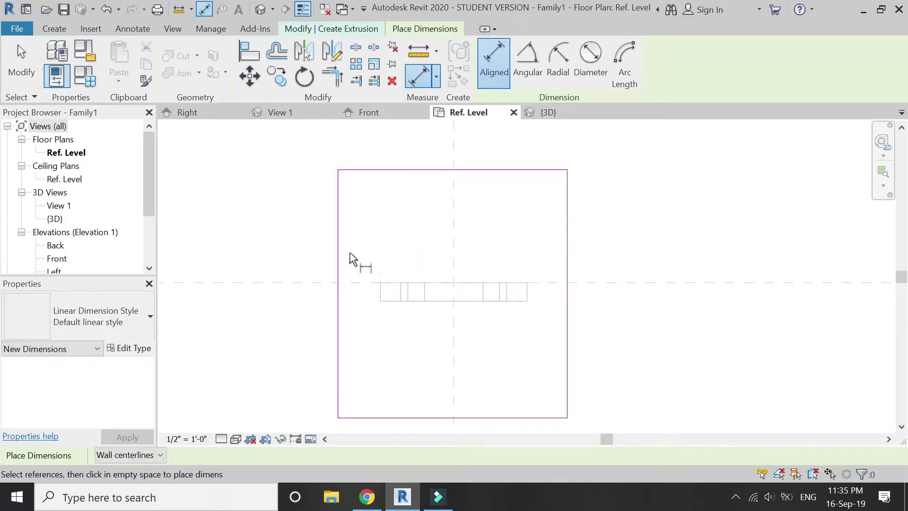
{"action": "left_click", "coordinate": [338, 243]}
{"action": "left_click", "coordinate": [454, 243]}
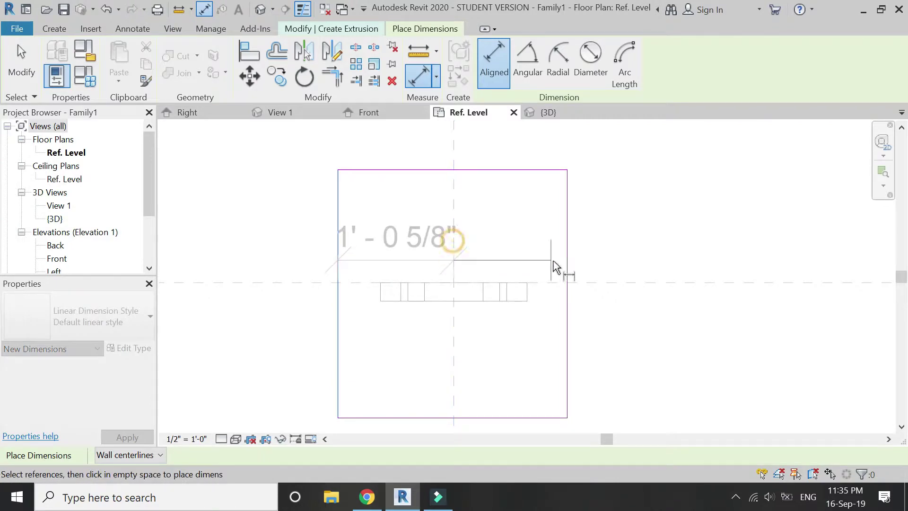
{"action": "left_click", "coordinate": [567, 245]}
{"action": "left_click", "coordinate": [507, 246]}
{"action": "left_click", "coordinate": [451, 136]}
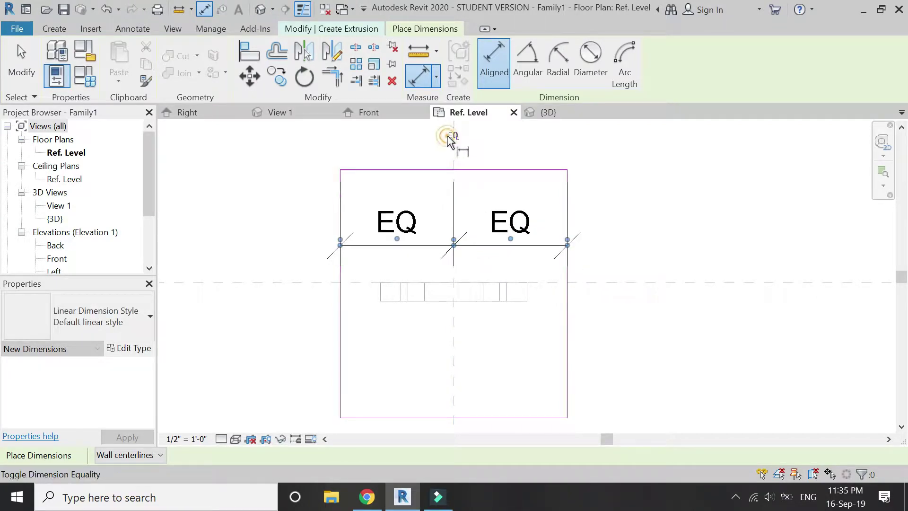
Add aligned dimensions for the rectangle's overall width and its overall length
{"action": "left_click", "coordinate": [341, 184]}
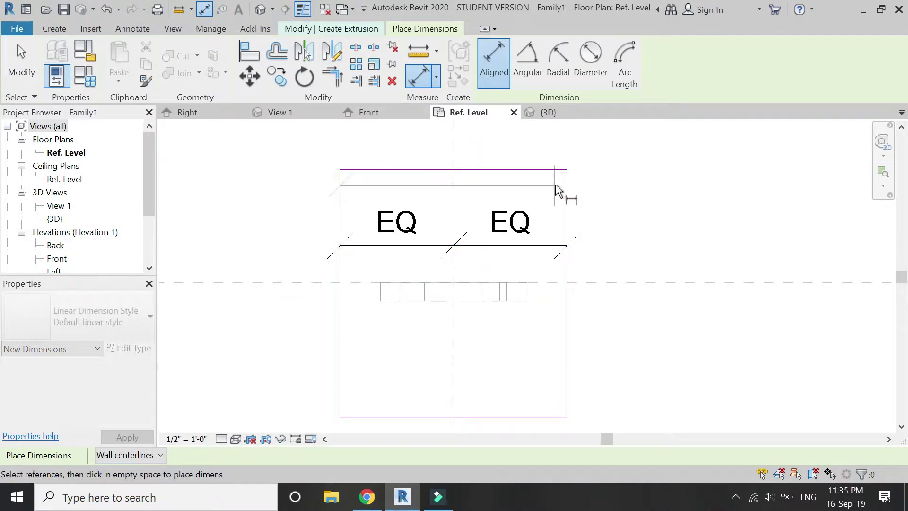
{"action": "left_click", "coordinate": [566, 194]}
{"action": "left_click", "coordinate": [525, 150]}
{"action": "scroll", "coordinate": [402, 321], "scroll_direction": "down", "scroll_amount": 2}
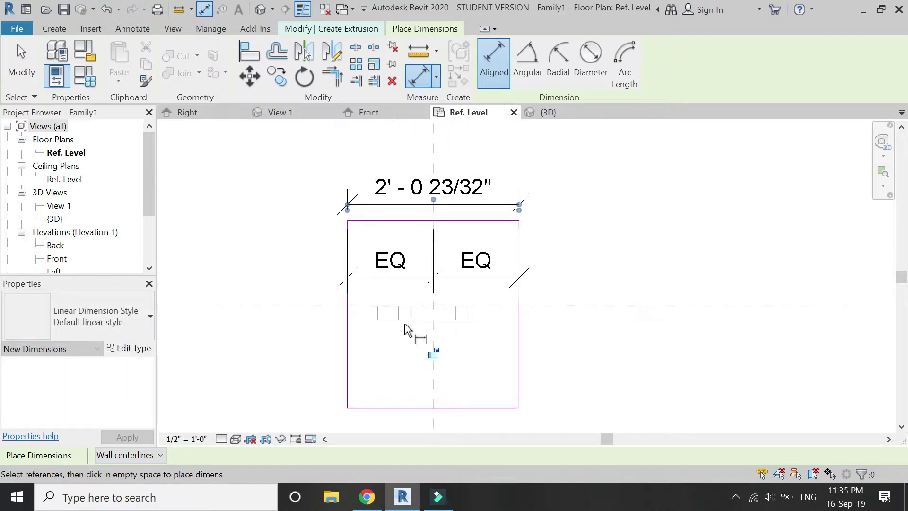
{"action": "left_click", "coordinate": [471, 220]}
{"action": "left_click", "coordinate": [483, 407]}
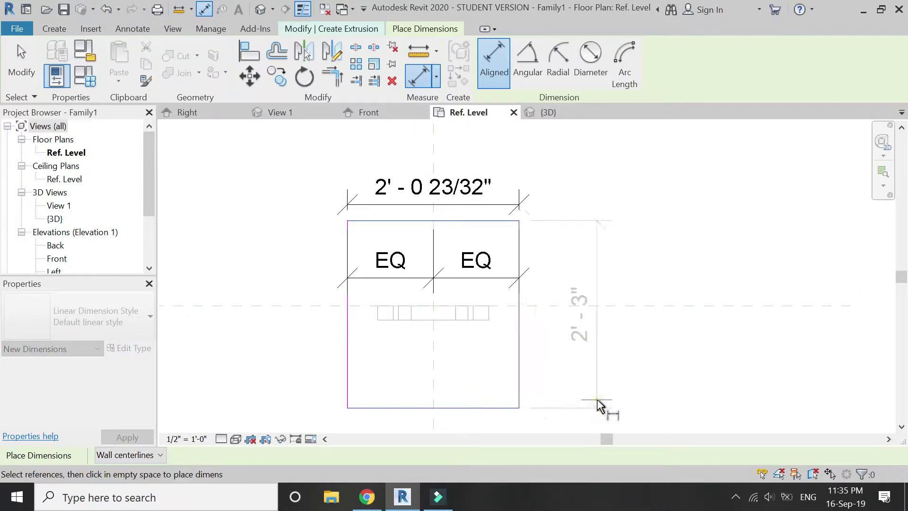
{"action": "left_click", "coordinate": [599, 406]}
{"action": "key", "text": "Escape"}
{"action": "key", "text": "Escape"}
Set the plan view's scale to 1 1/2" = 1'-0"
{"action": "scroll", "coordinate": [414, 242], "scroll_direction": "down", "scroll_amount": 1}
{"action": "left_click", "coordinate": [201, 439]}
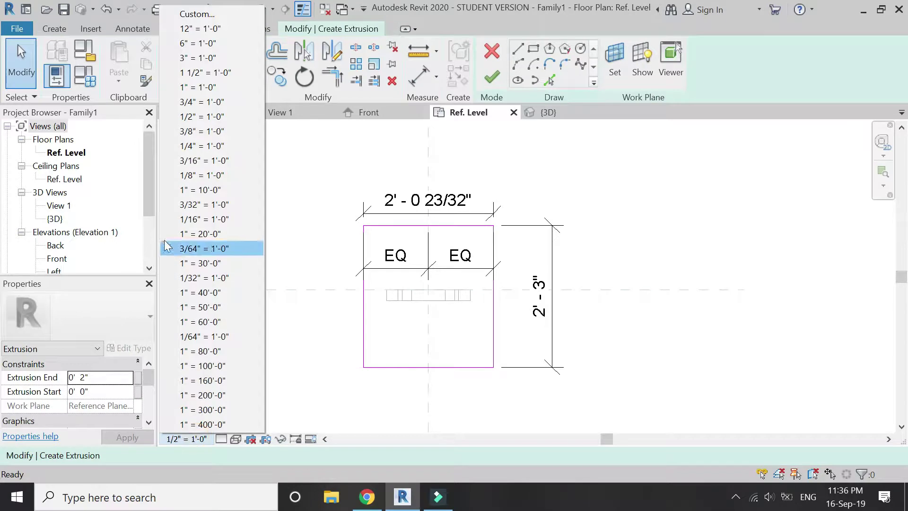
{"action": "left_click", "coordinate": [196, 74]}
Label the rectangle's overall horizontal dimension with a new family type parameter named "width"
{"action": "left_click", "coordinate": [465, 208]}
{"action": "left_click", "coordinate": [629, 61]}
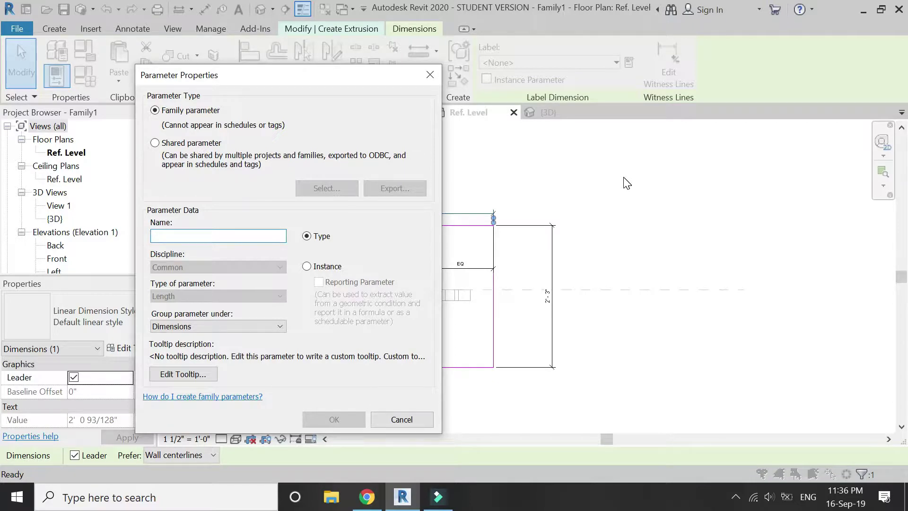
{"action": "type", "text": "wi"}
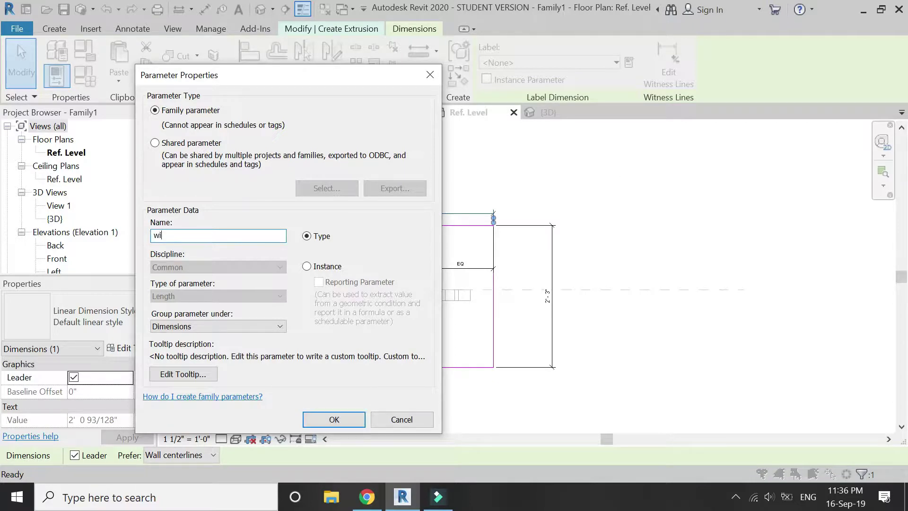
{"action": "key", "text": "Return"}
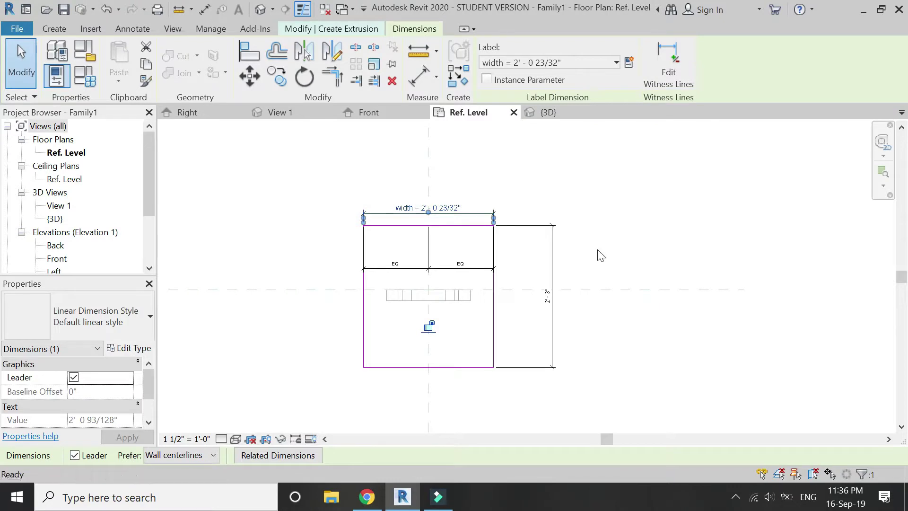
Label the rectangle's overall vertical dimension with a new family type parameter named "lenght"
{"action": "left_click", "coordinate": [599, 254]}
{"action": "left_click", "coordinate": [552, 258]}
{"action": "left_click", "coordinate": [664, 296]}
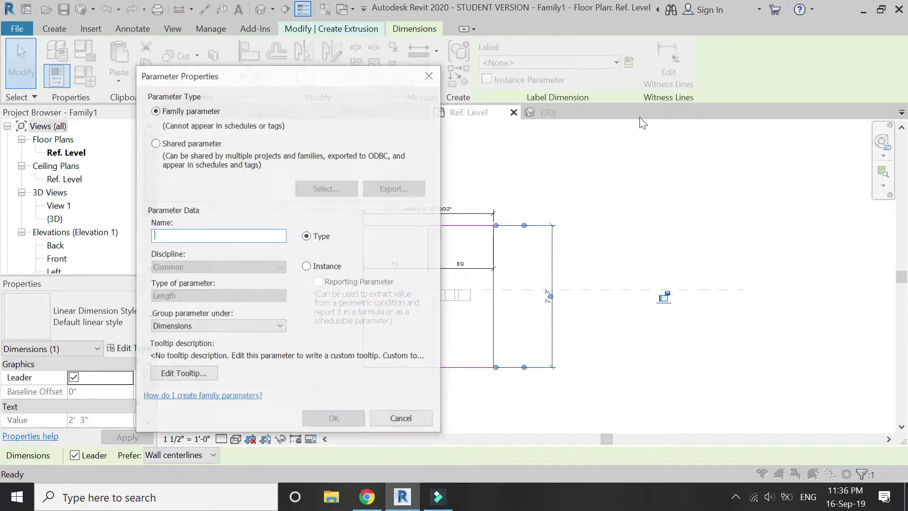
{"action": "type", "text": "lenght"}
{"action": "key", "text": "Return"}
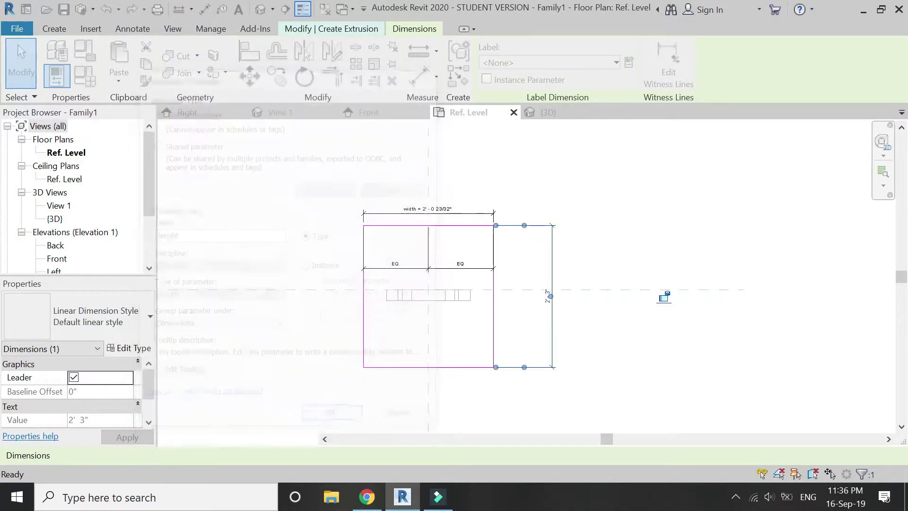
Finish the table top's extrusion sketch, keeping the dimensioned rectangle as its profile
{"action": "key", "text": "Escape"}
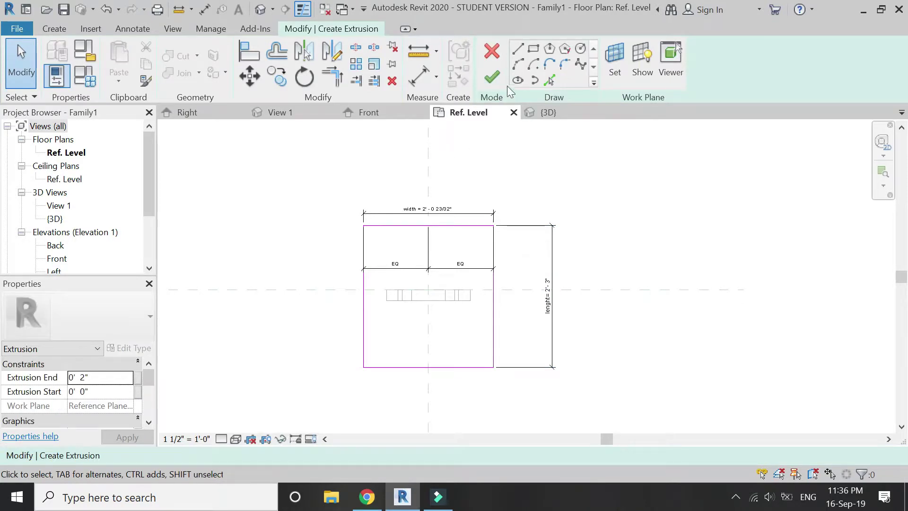
{"action": "left_click", "coordinate": [495, 78]}
{"action": "left_click", "coordinate": [198, 207]}
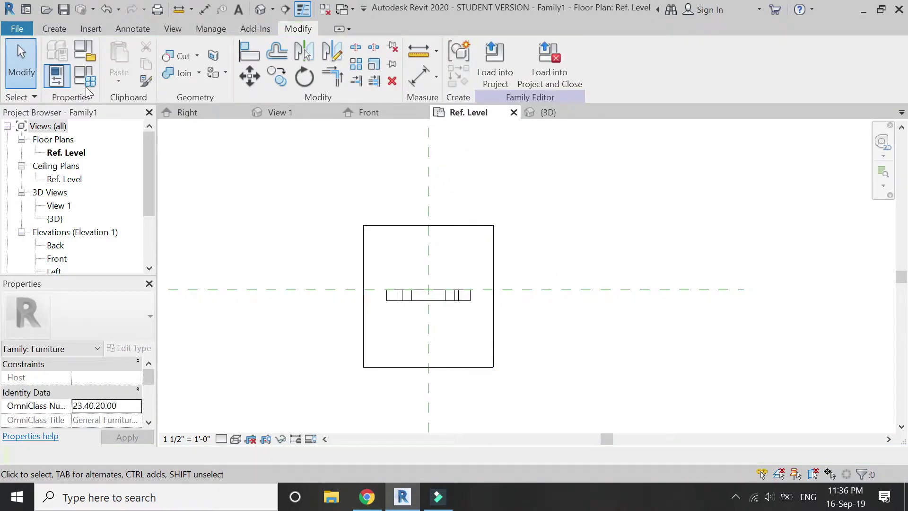
Set the family's width parameter to 2' 6" and its lenght parameter to 5' 0", and apply both values
{"action": "left_click", "coordinate": [86, 86]}
{"action": "left_click", "coordinate": [203, 218]}
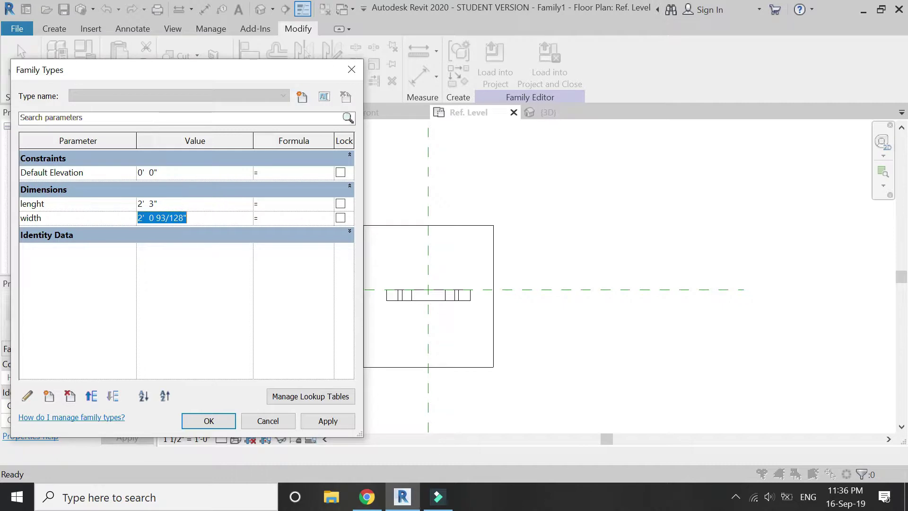
{"action": "type", "text": "2'  6\""}
{"action": "key", "text": "Tab"}
{"action": "left_click", "coordinate": [173, 203]}
{"action": "type", "text": "5"}
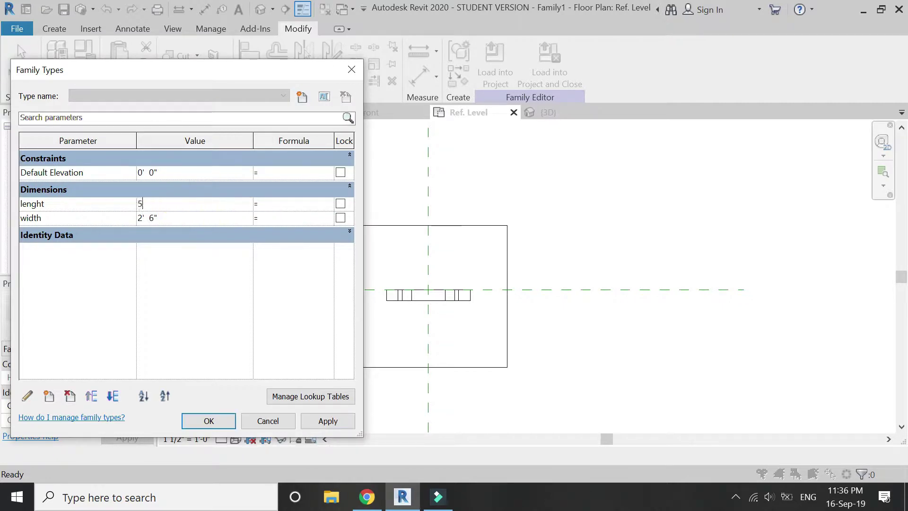
{"action": "left_click", "coordinate": [309, 422]}
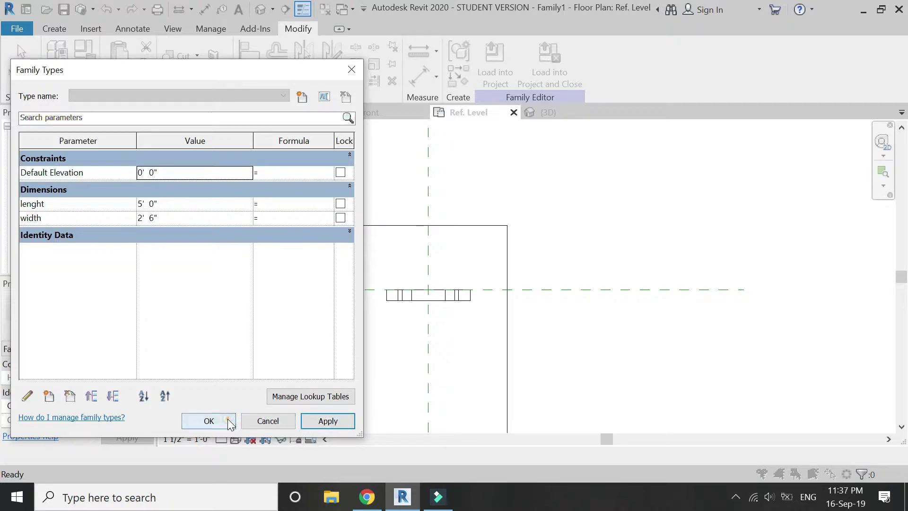
{"action": "left_click", "coordinate": [228, 421]}
With Constrain off, move the frame support about 7" along the table's length, away from the Center Front/Back reference plane
{"action": "scroll", "coordinate": [349, 223], "scroll_direction": "down", "scroll_amount": 3}
{"action": "scroll", "coordinate": [355, 232], "scroll_direction": "up", "scroll_amount": 4}
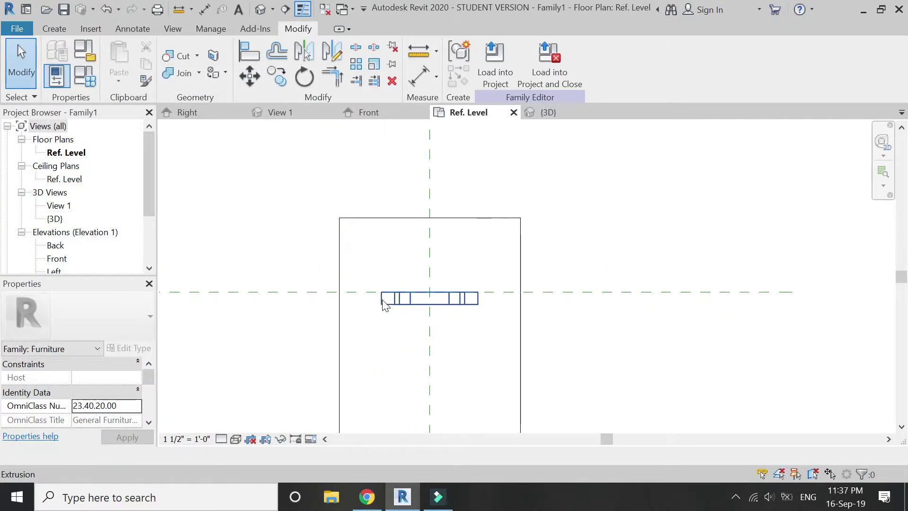
{"action": "left_click", "coordinate": [383, 300]}
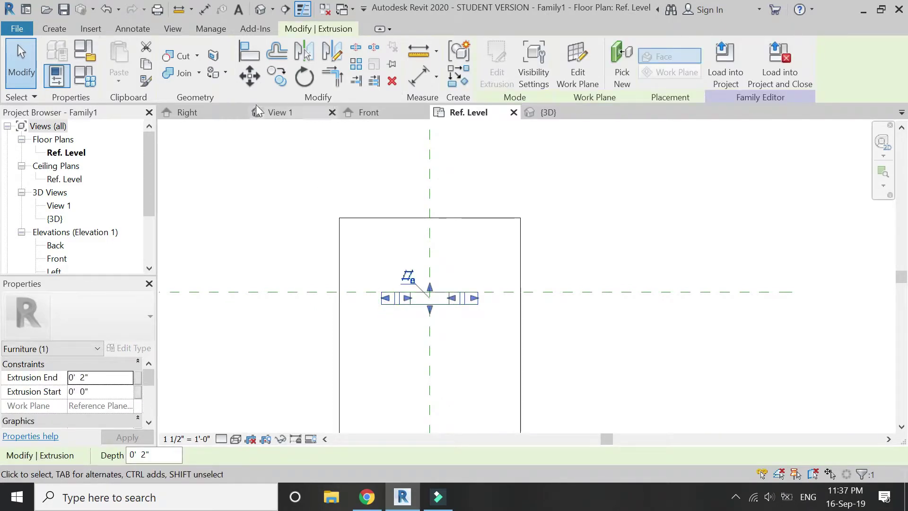
{"action": "left_click", "coordinate": [250, 76]}
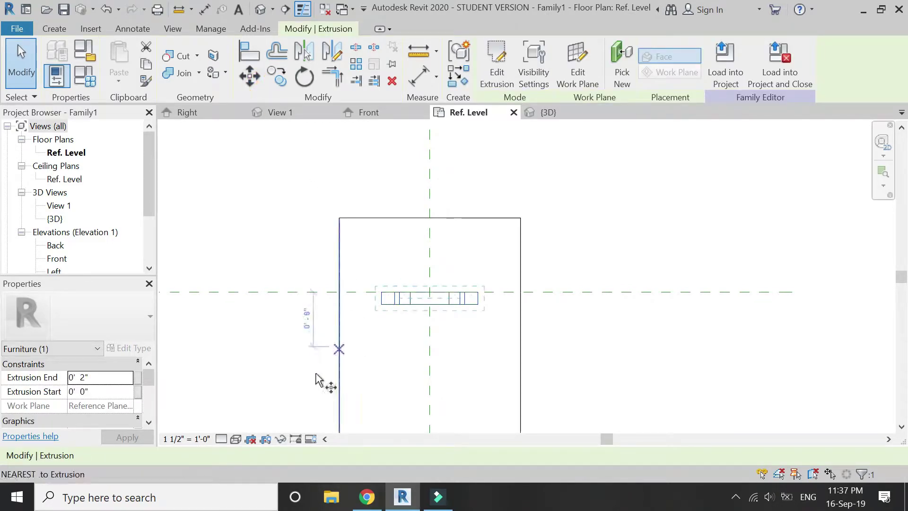
{"action": "left_click", "coordinate": [382, 295]}
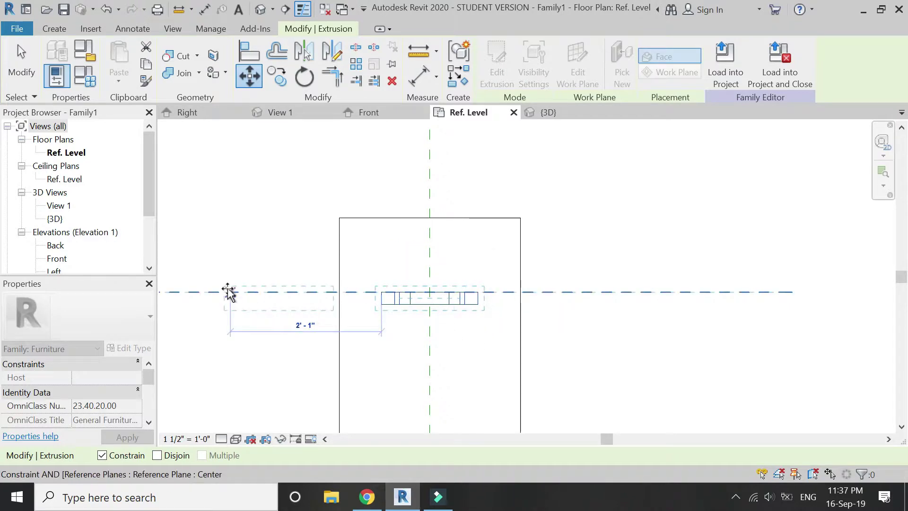
{"action": "left_click", "coordinate": [103, 456]}
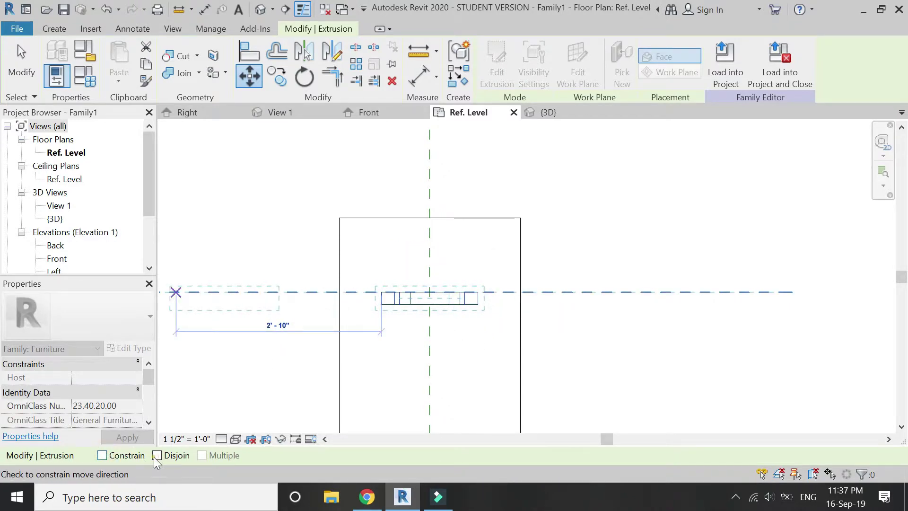
{"action": "scroll", "coordinate": [349, 303], "scroll_direction": "up", "scroll_amount": 2}
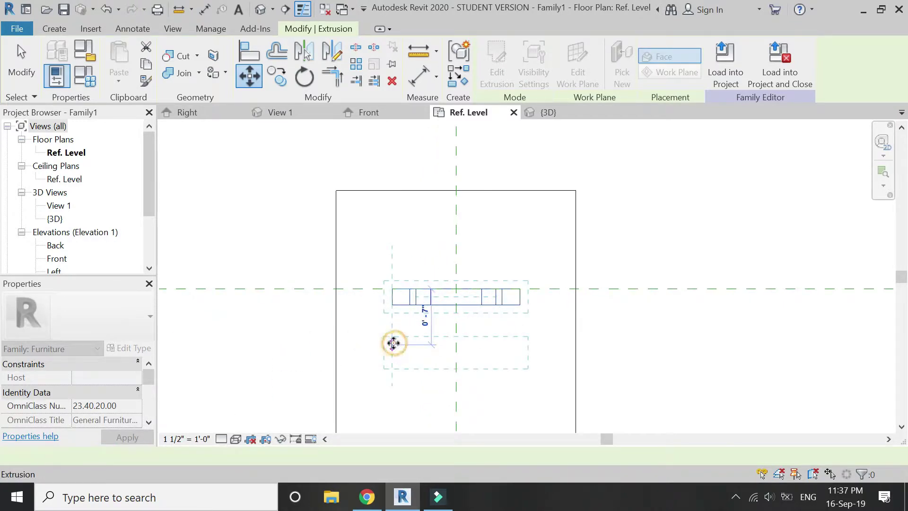
{"action": "left_click", "coordinate": [394, 343]}
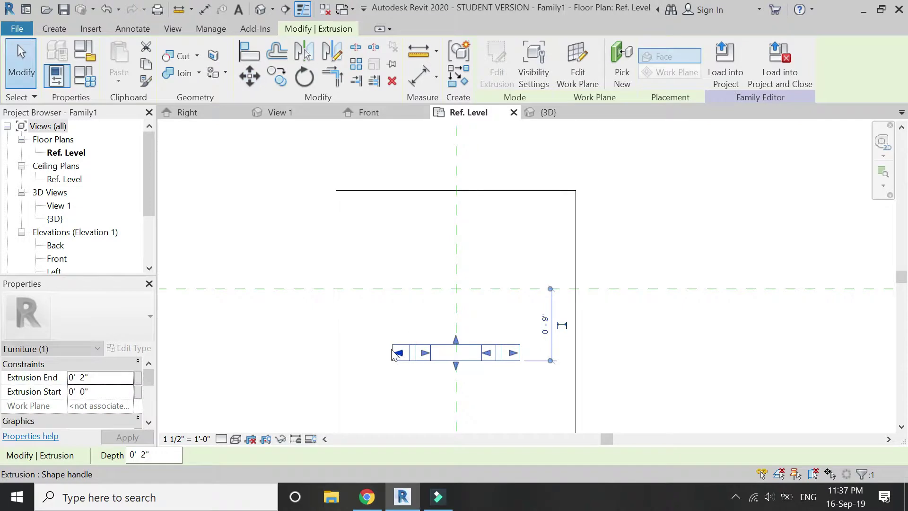
{"action": "left_click", "coordinate": [343, 312]}
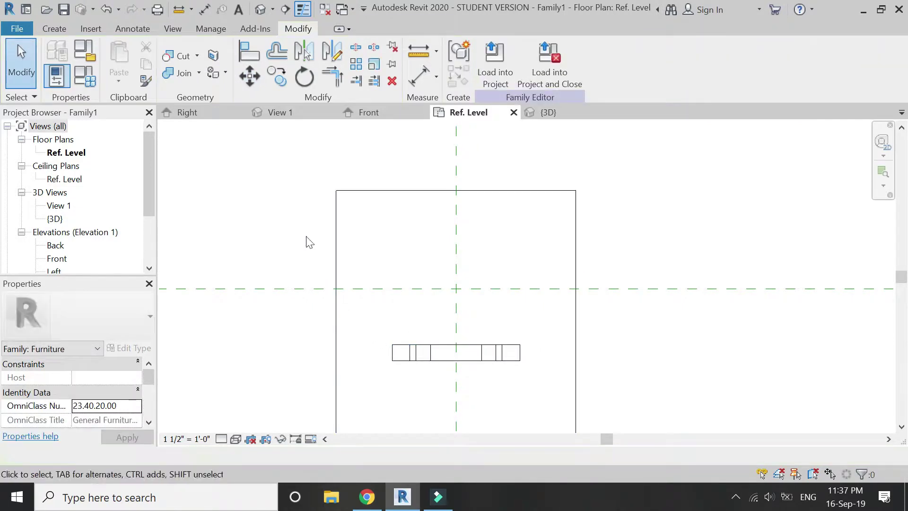
Add an aligned dimension from the table top's upper edge in plan to the near face of the frame support
{"action": "left_click", "coordinate": [485, 191]}
{"action": "left_click", "coordinate": [473, 346]}
{"action": "left_click", "coordinate": [493, 272]}
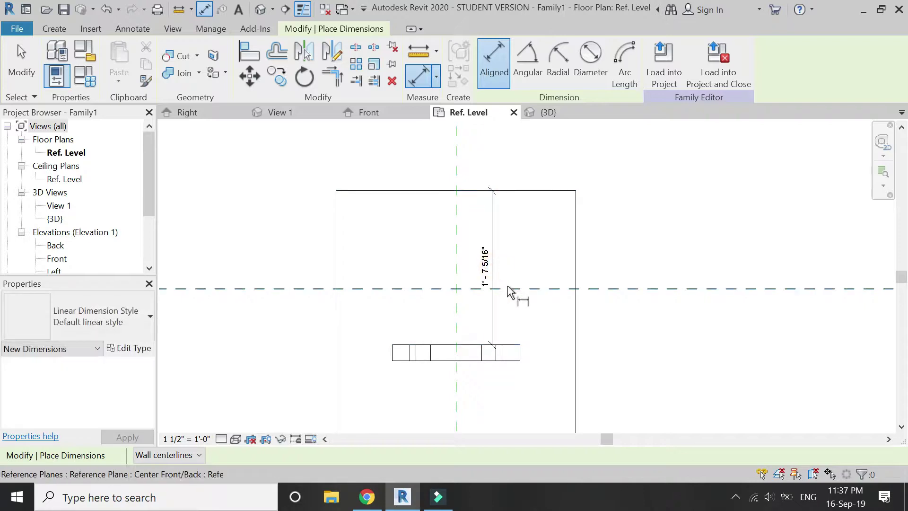
{"action": "key", "text": "Escape"}
Label the edge-to-support dimension with a new family type parameter named "dist from table to stand"
{"action": "left_click", "coordinate": [488, 263]}
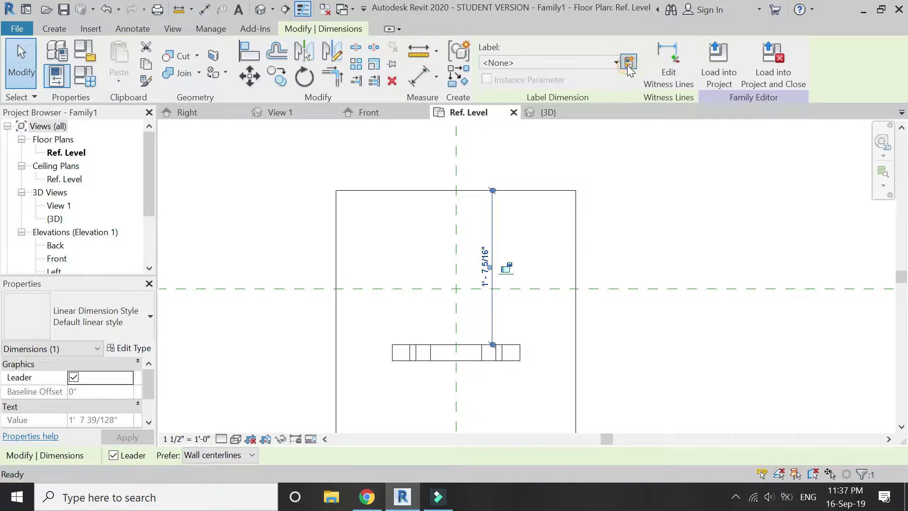
{"action": "left_click", "coordinate": [629, 62]}
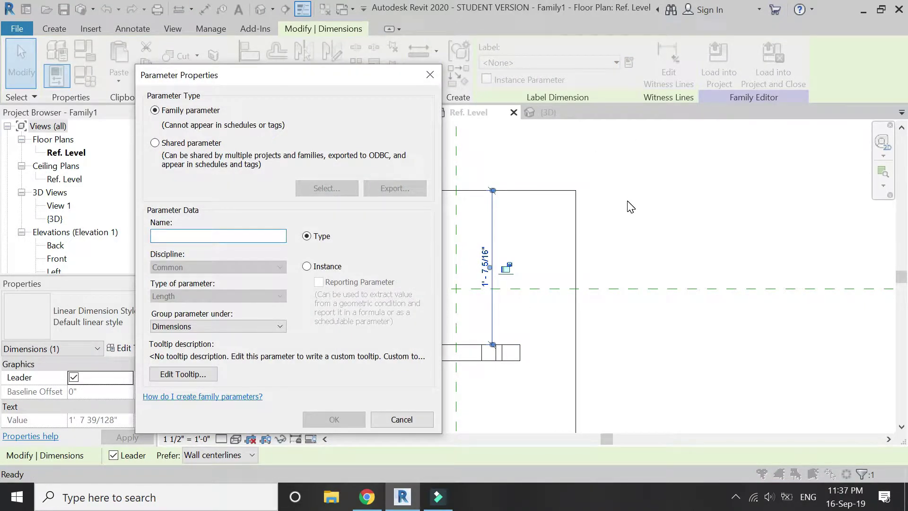
{"action": "type", "text": "dist from table to stand"}
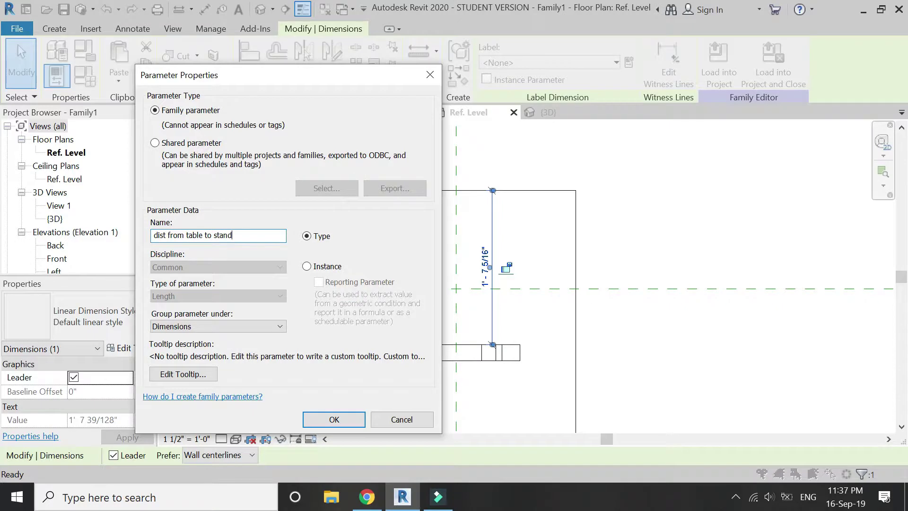
{"action": "key", "text": "Return"}
{"action": "left_click", "coordinate": [255, 189]}
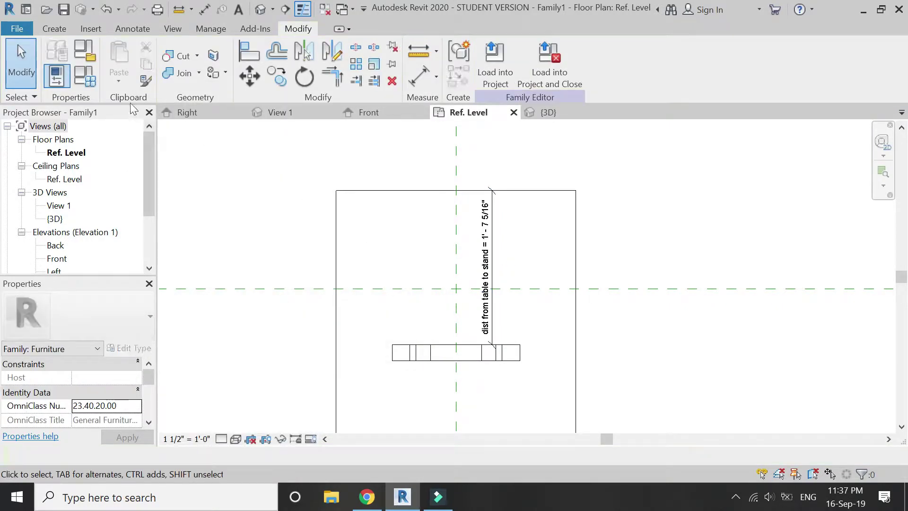
Set the "dist from table to stand" parameter to 0' 6" in the family types and apply it
{"action": "left_click", "coordinate": [89, 82]}
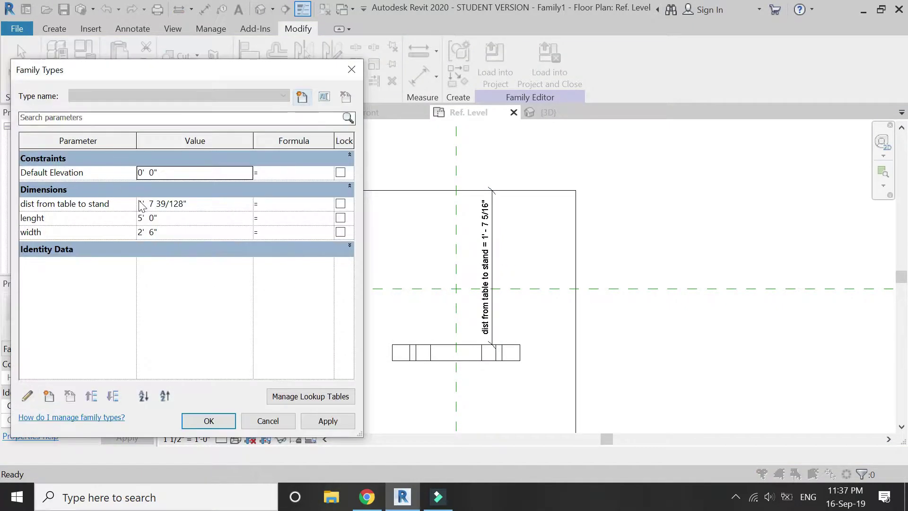
{"action": "left_click", "coordinate": [205, 204]}
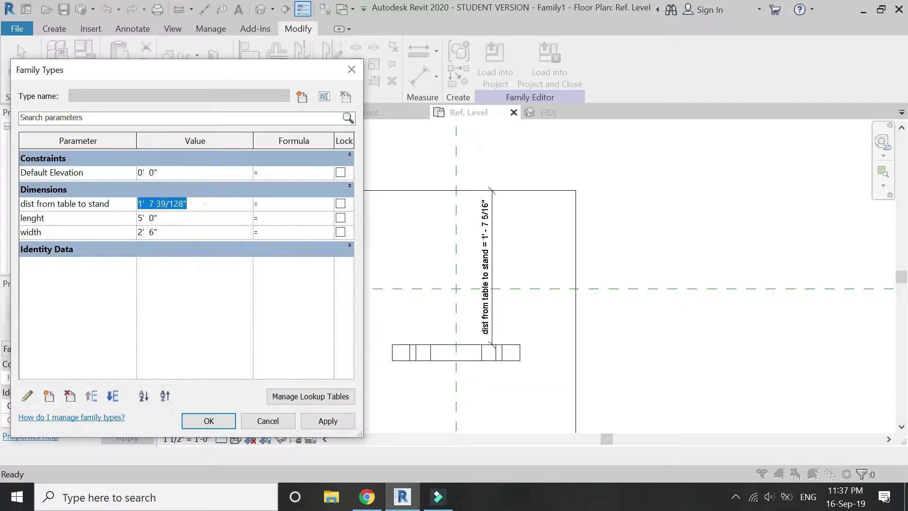
{"action": "type", "text": "6"}
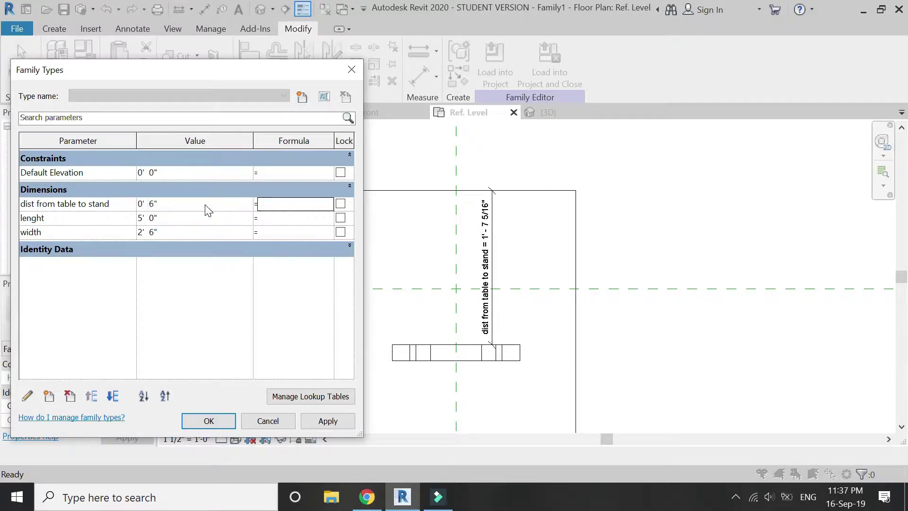
{"action": "left_click", "coordinate": [321, 422]}
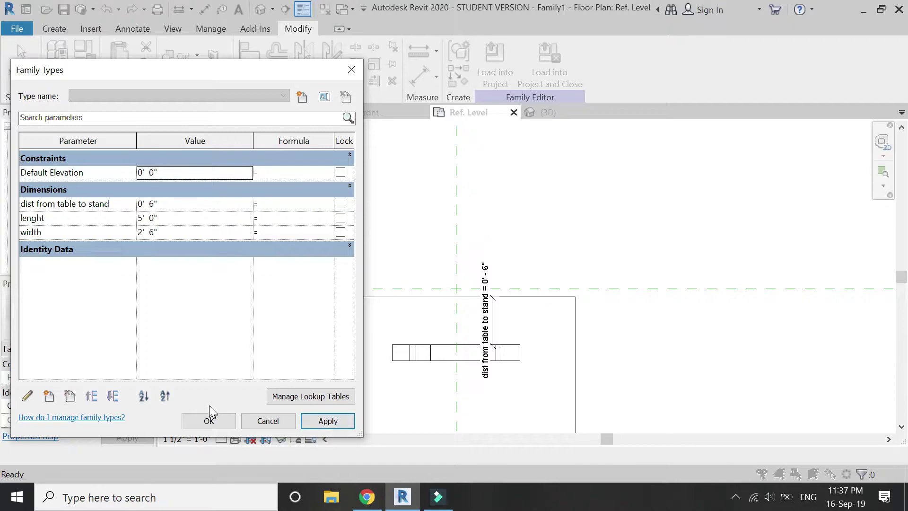
{"action": "left_click", "coordinate": [212, 422]}
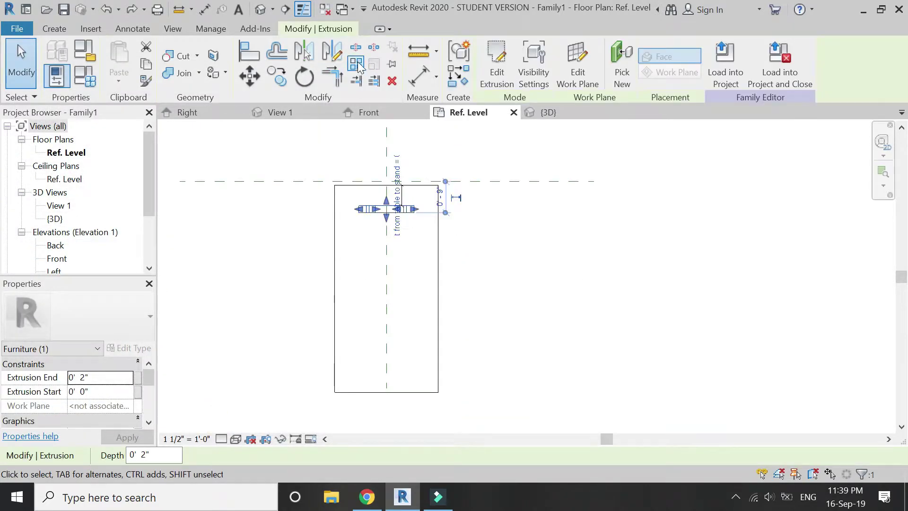
Array the frame support linearly as a grouped set of 2, placing the last one near the table top's opposite short edge
{"action": "left_click", "coordinate": [356, 63]}
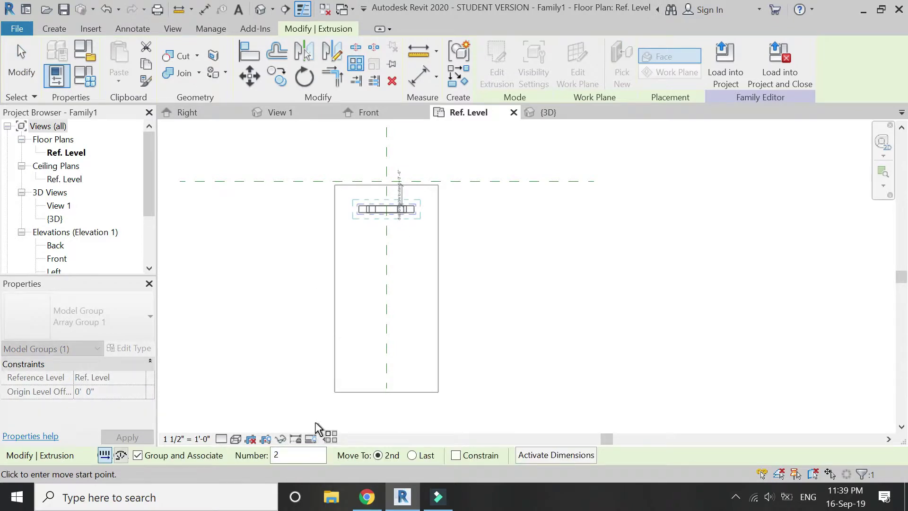
{"action": "left_click", "coordinate": [412, 455]}
{"action": "scroll", "coordinate": [372, 210], "scroll_direction": "up", "scroll_amount": 4}
{"action": "left_click", "coordinate": [349, 219]}
{"action": "scroll", "coordinate": [348, 219], "scroll_direction": "down", "scroll_amount": 3}
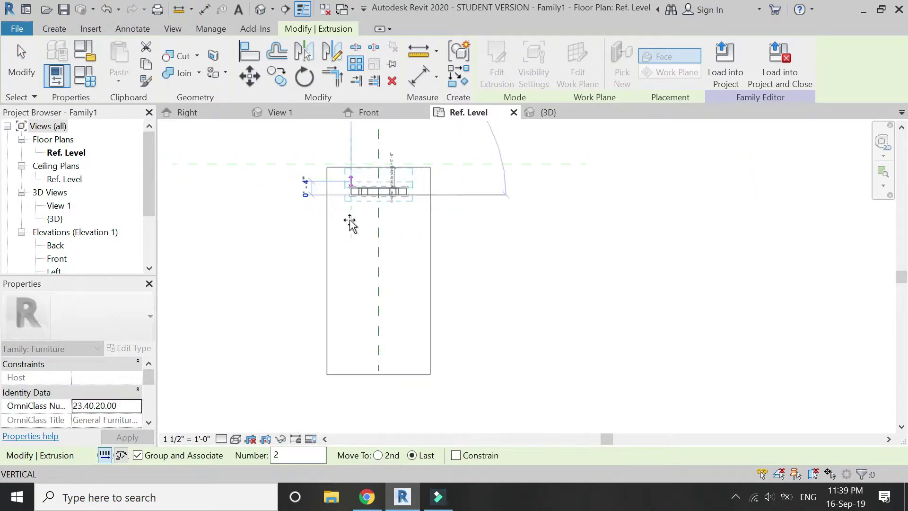
{"action": "left_click", "coordinate": [349, 351]}
{"action": "key", "text": "Return"}
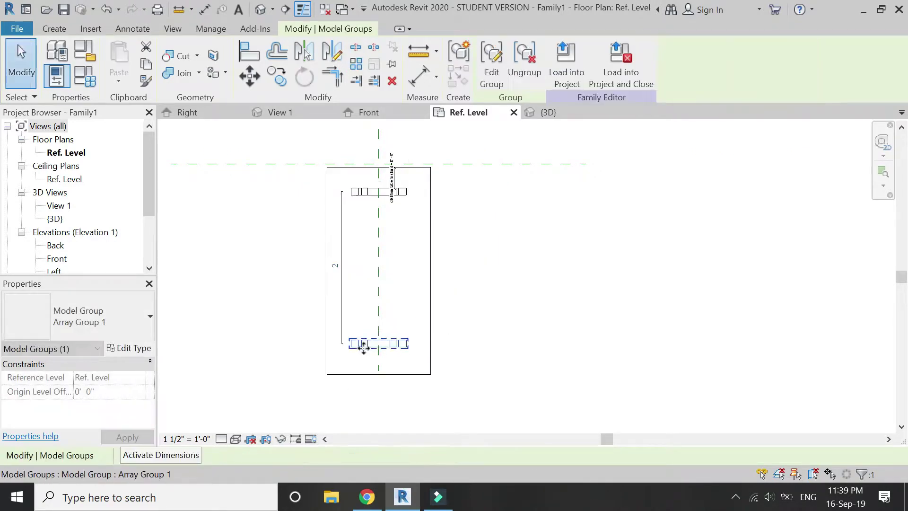
{"action": "key", "text": "Escape"}
Add an aligned dimension from the second support's outer face to the table top's lower edge in plan
{"action": "scroll", "coordinate": [359, 251], "scroll_direction": "up", "scroll_amount": 2}
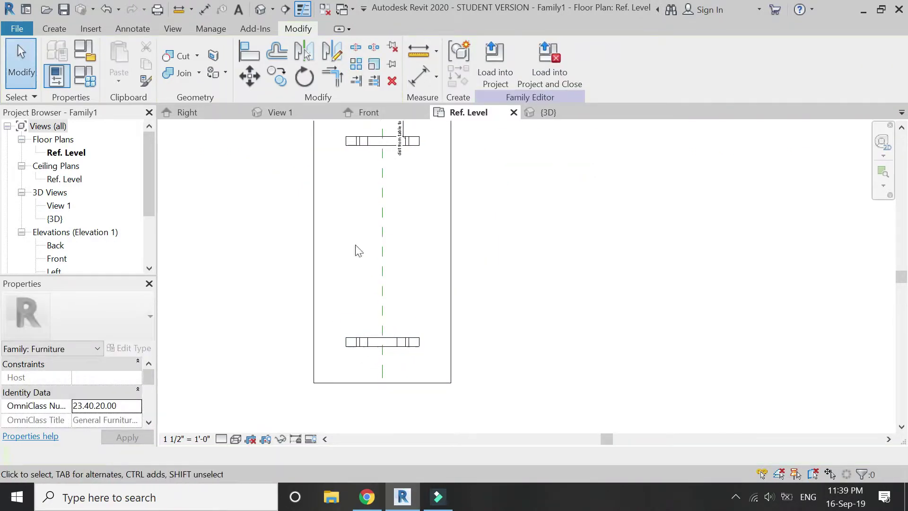
{"action": "left_click", "coordinate": [419, 76]}
{"action": "left_click", "coordinate": [391, 349]}
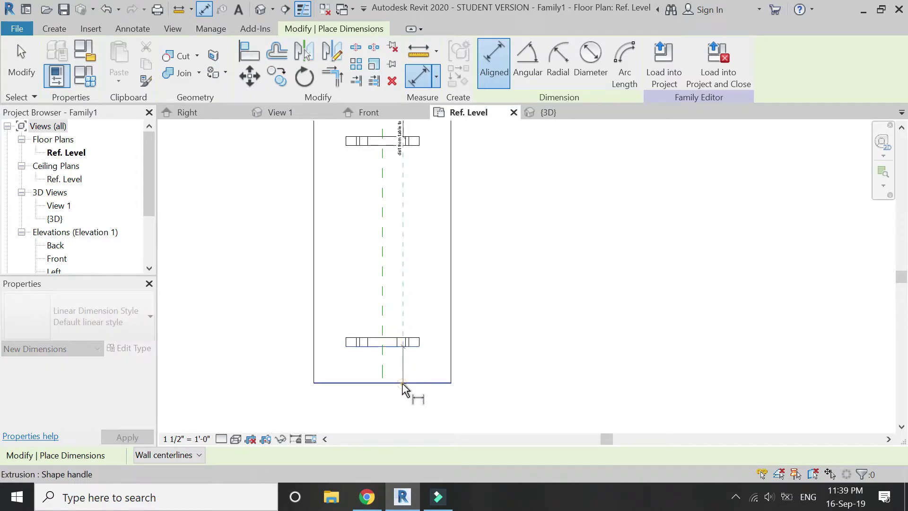
{"action": "left_click", "coordinate": [405, 383]}
{"action": "left_click", "coordinate": [489, 390]}
{"action": "key", "text": "Escape"}
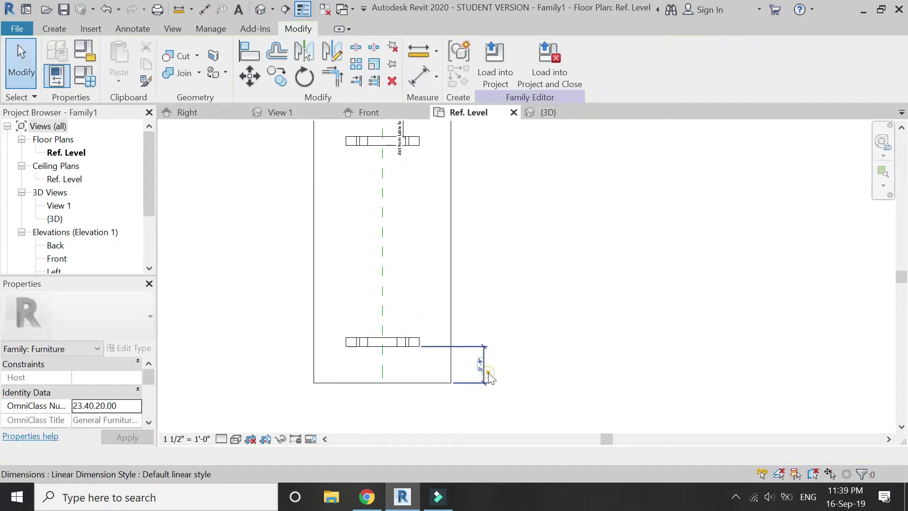
Label the second support's edge dimension with the existing "dist from table to stand" parameter
{"action": "left_click", "coordinate": [483, 369]}
{"action": "left_click", "coordinate": [530, 63]}
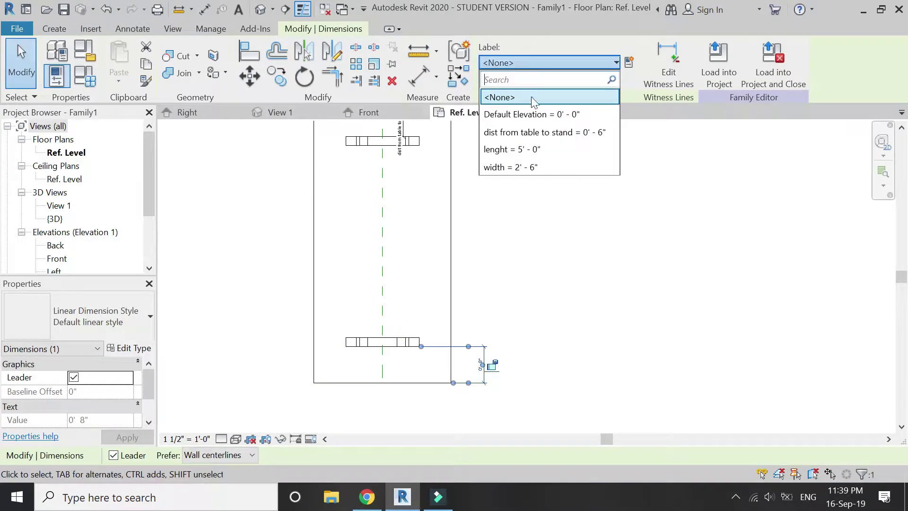
{"action": "left_click", "coordinate": [537, 133]}
{"action": "key", "text": "Escape"}
{"action": "scroll", "coordinate": [371, 278], "scroll_direction": "down", "scroll_amount": 2}
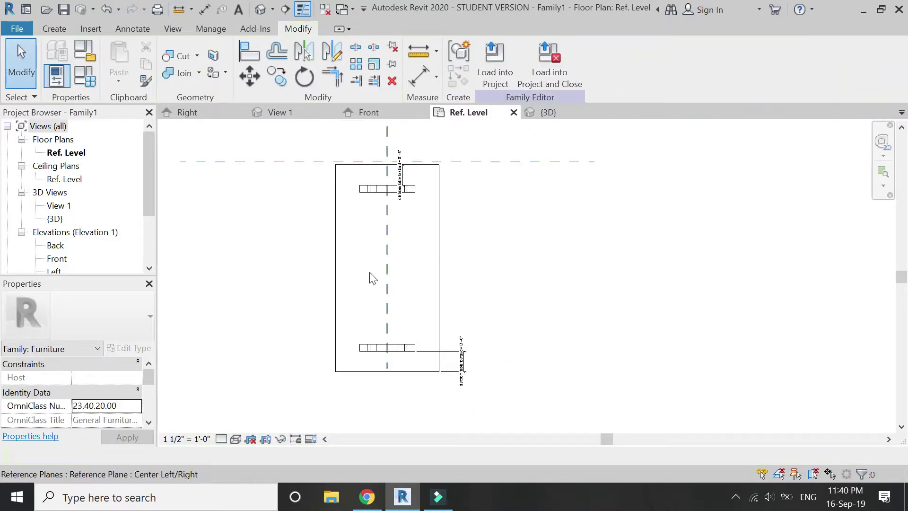
Label the support array's count with a new family type parameter named "stands array"
{"action": "scroll", "coordinate": [379, 265], "scroll_direction": "up", "scroll_amount": 1}
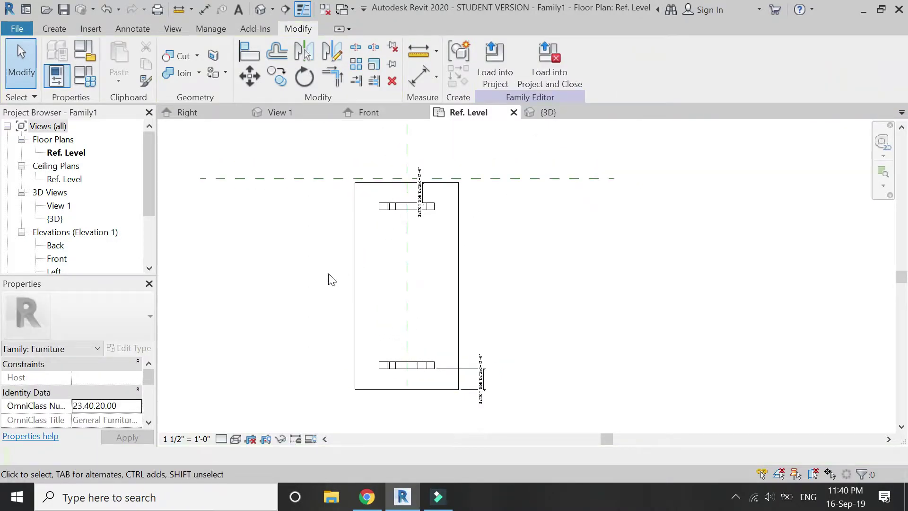
{"action": "left_click", "coordinate": [389, 365]}
{"action": "left_click", "coordinate": [369, 305]}
{"action": "left_click", "coordinate": [260, 454]}
{"action": "left_click", "coordinate": [254, 475]}
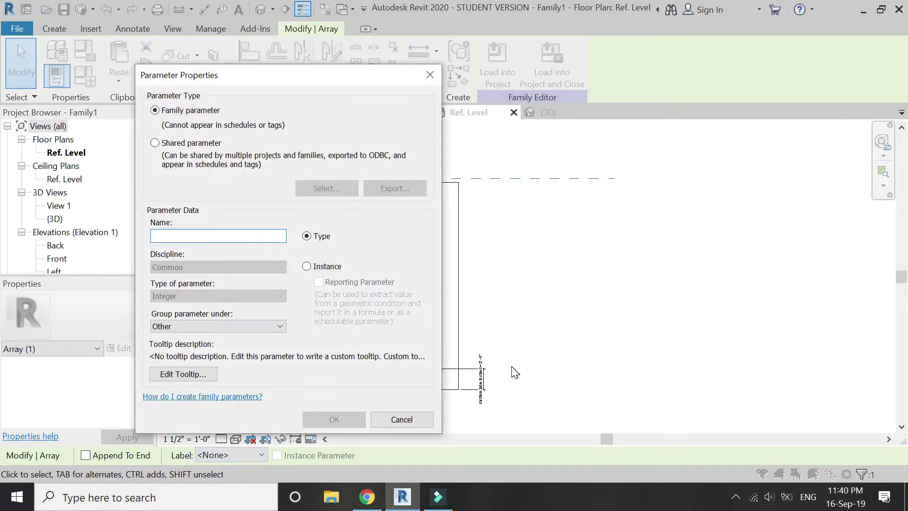
{"action": "type", "text": "stands array"}
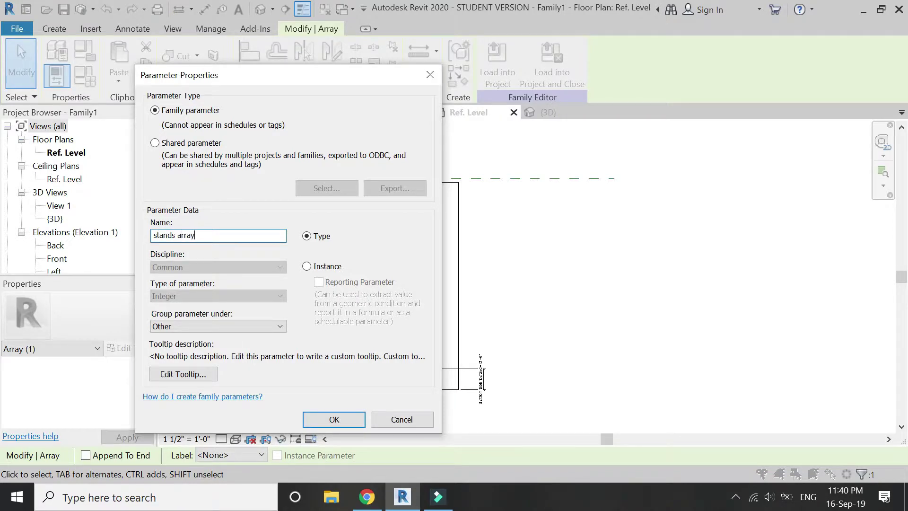
{"action": "key", "text": "Return"}
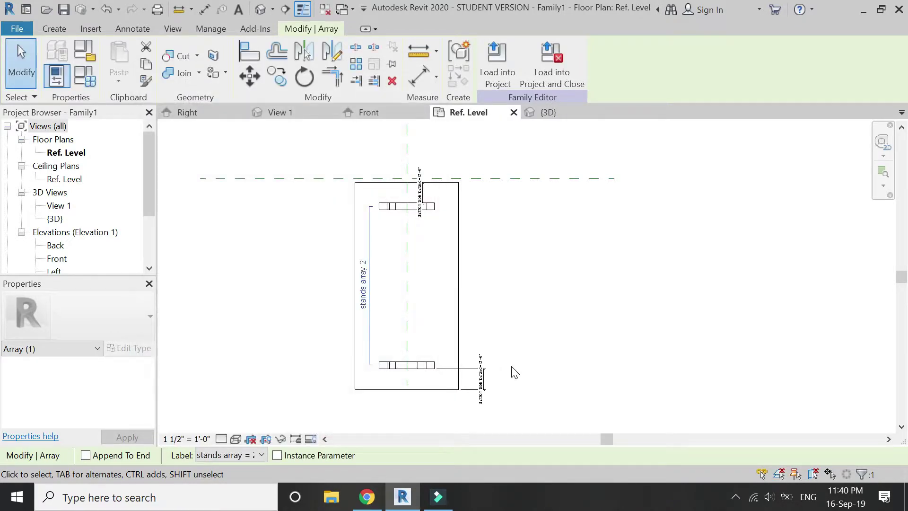
Give the "stands array" parameter the formula lenght / 2' 3" in the family types
{"action": "key", "text": "Escape"}
{"action": "left_click", "coordinate": [85, 76]}
{"action": "left_click", "coordinate": [151, 263]}
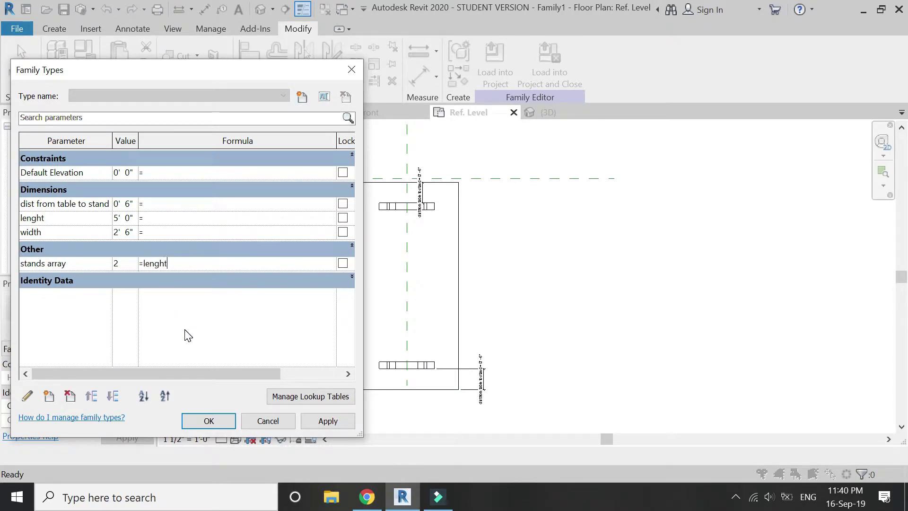
{"action": "type", "text": "lenght/2'3"}
{"action": "key", "text": "Return"}
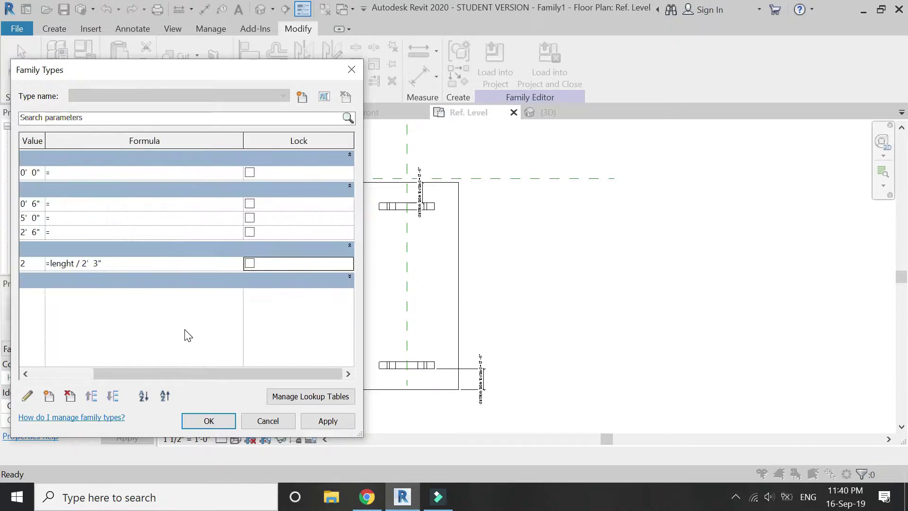
Flex the table by applying a "lenght" of 6' and then one of 4'
{"action": "left_click", "coordinate": [135, 218]}
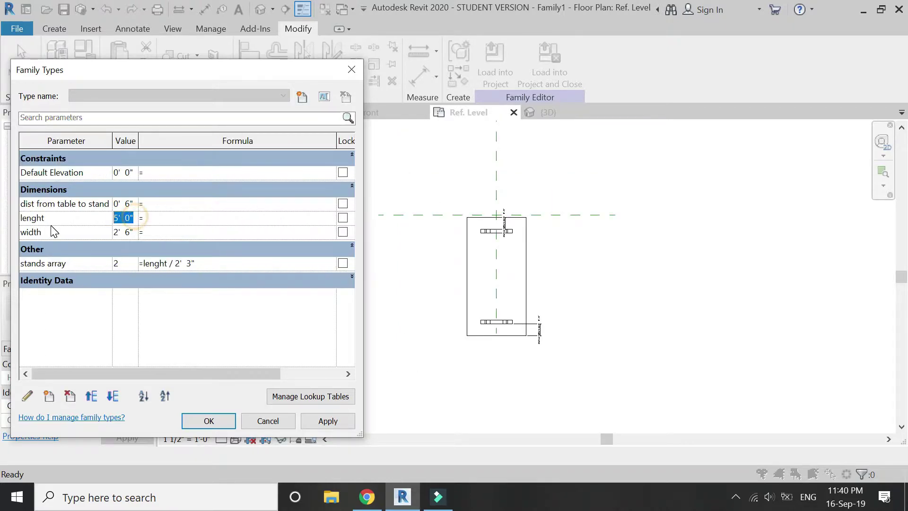
{"action": "type", "text": "6"}
{"action": "key", "text": "Tab"}
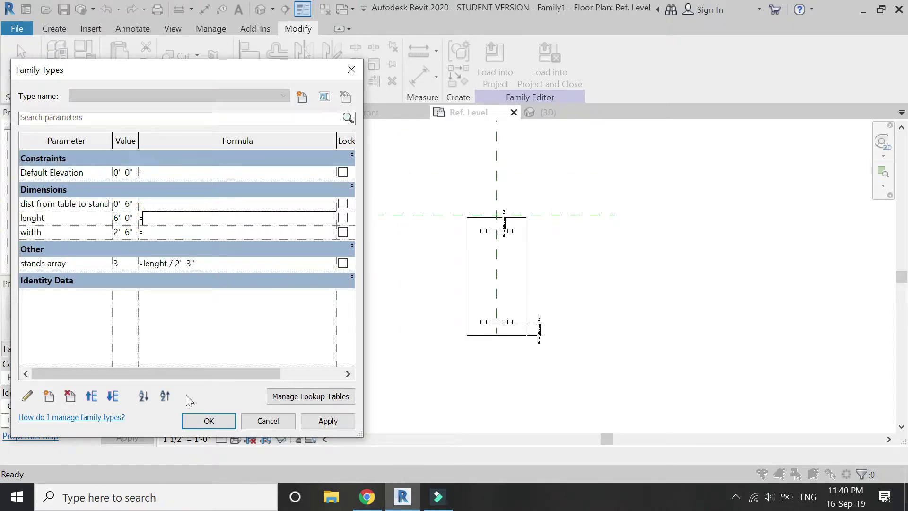
{"action": "left_click", "coordinate": [318, 416]}
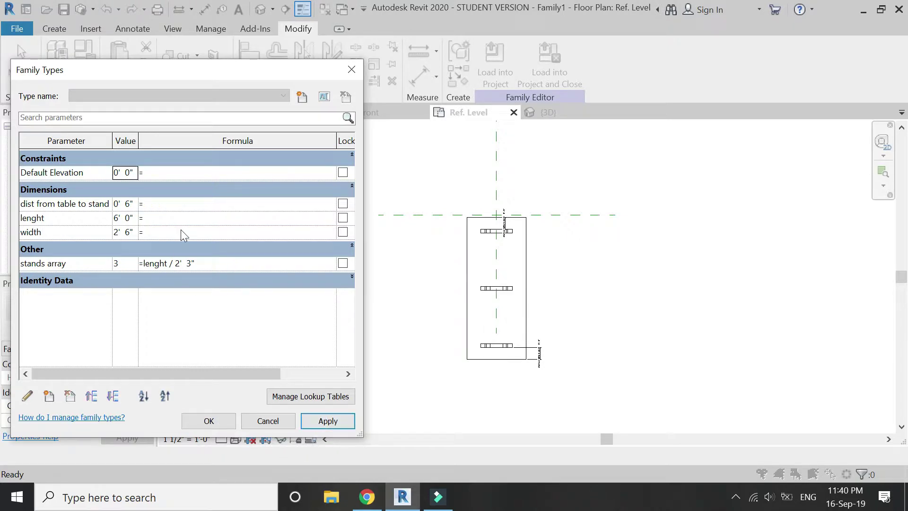
{"action": "left_click", "coordinate": [134, 218]}
{"action": "type", "text": "4"}
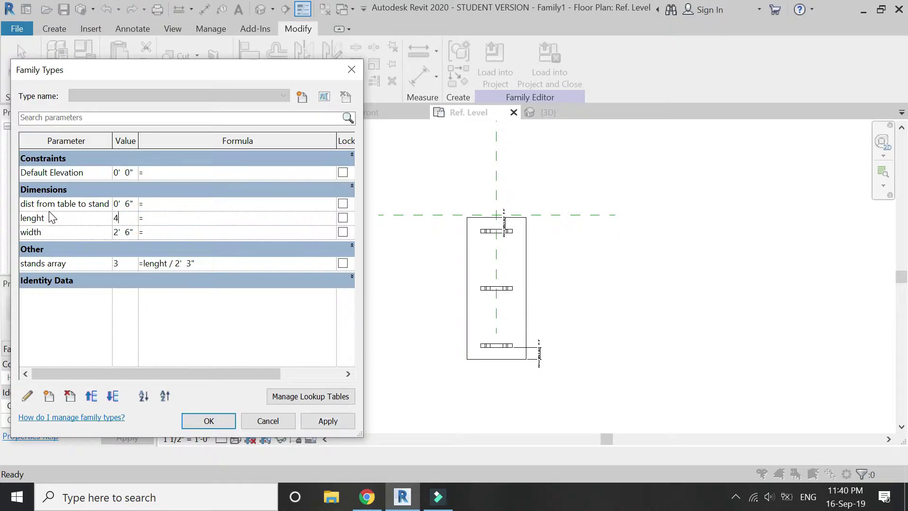
{"action": "type", "text": "'"}
{"action": "key", "text": "Tab"}
{"action": "left_click", "coordinate": [327, 422]}
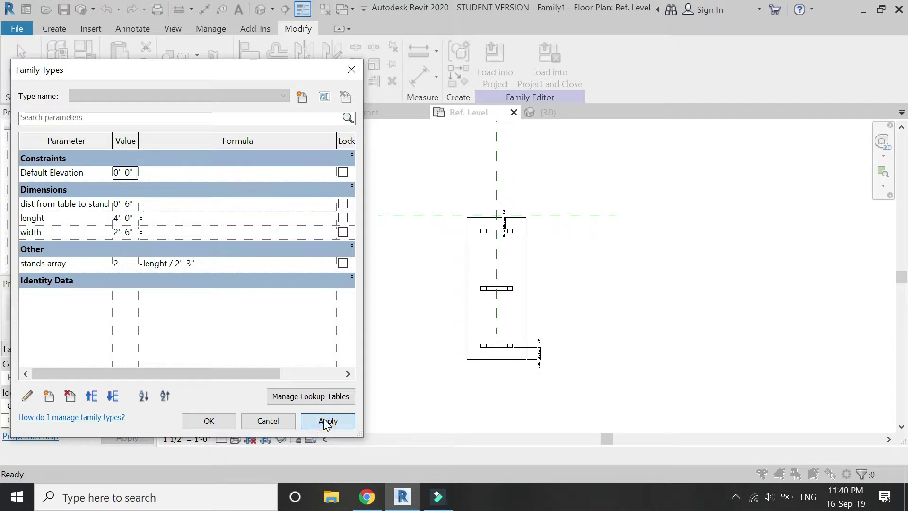
Set the "lenght" parameter to 10', apply it and close the family types
{"action": "left_click", "coordinate": [133, 218]}
{"action": "type", "text": "10"}
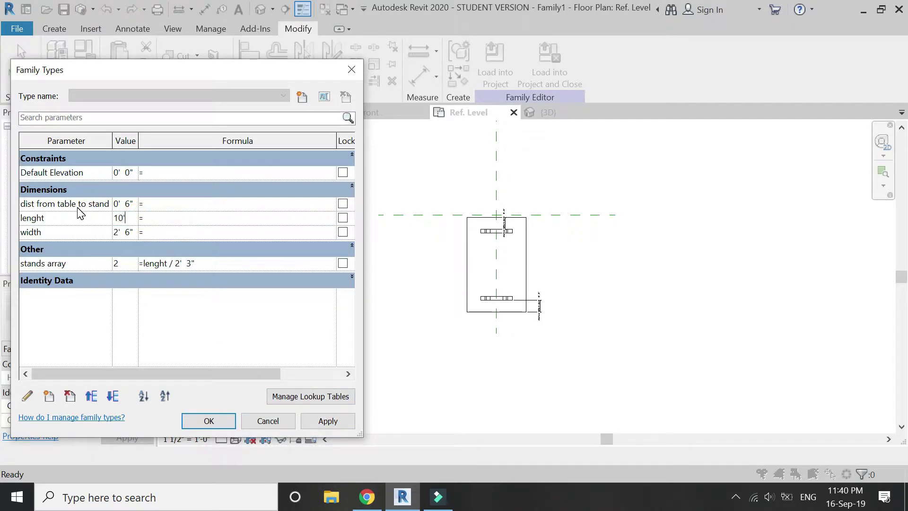
{"action": "left_click", "coordinate": [321, 421]}
{"action": "left_click", "coordinate": [205, 417]}
{"action": "scroll", "coordinate": [415, 275], "scroll_direction": "down", "scroll_amount": 1}
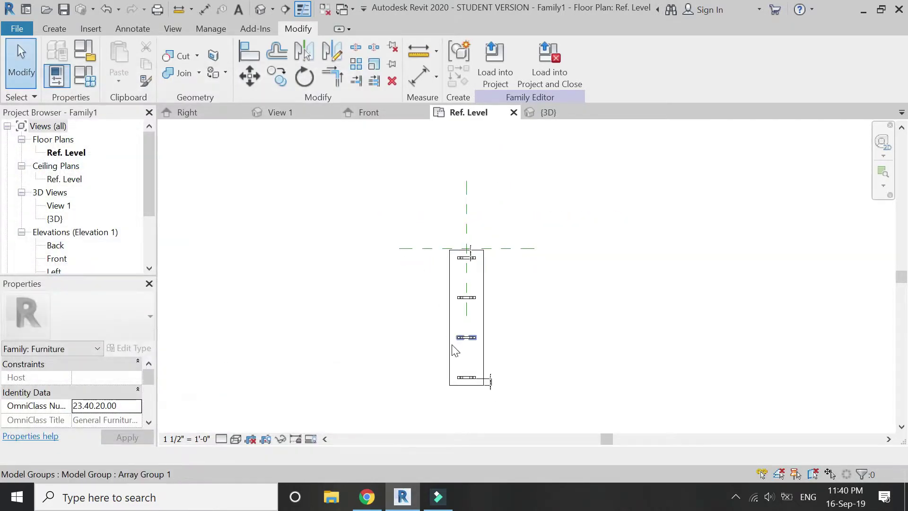
Load the Upholstered_Dining_Chair_non-parametric_5394 family as a component to place
{"action": "scroll", "coordinate": [457, 227], "scroll_direction": "up", "scroll_amount": 3}
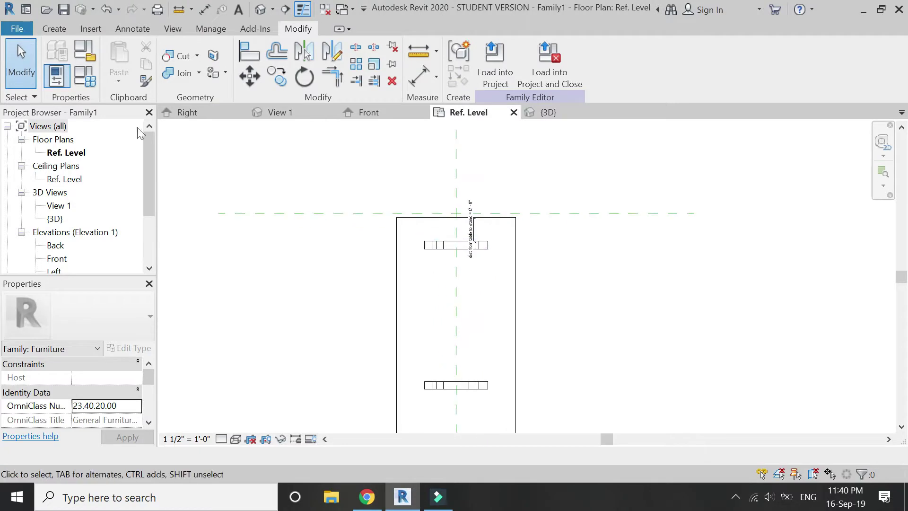
{"action": "left_click", "coordinate": [51, 29]}
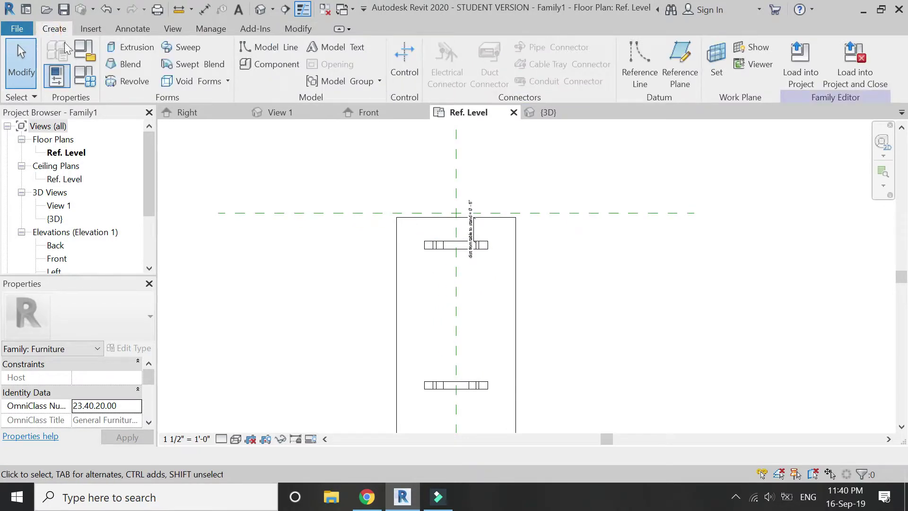
{"action": "left_click", "coordinate": [291, 69]}
{"action": "left_click", "coordinate": [484, 257]}
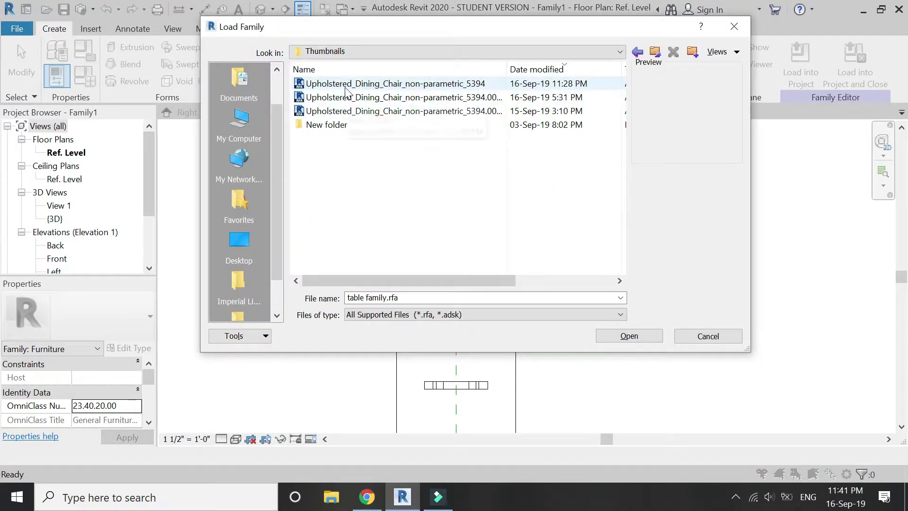
{"action": "left_click", "coordinate": [346, 85]}
{"action": "left_click", "coordinate": [661, 341]}
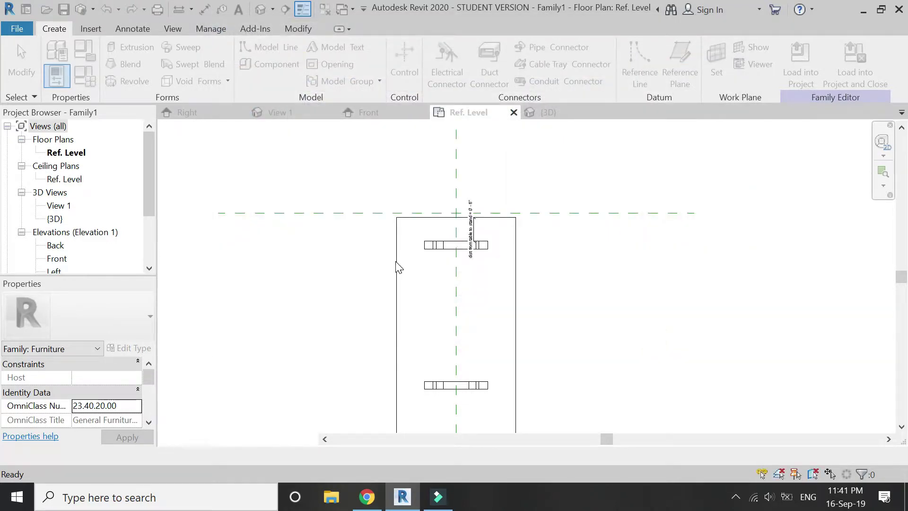
Place one dining chair on each long side of the table near its upper end, rotated to face the table top
{"action": "key", "text": "space"}
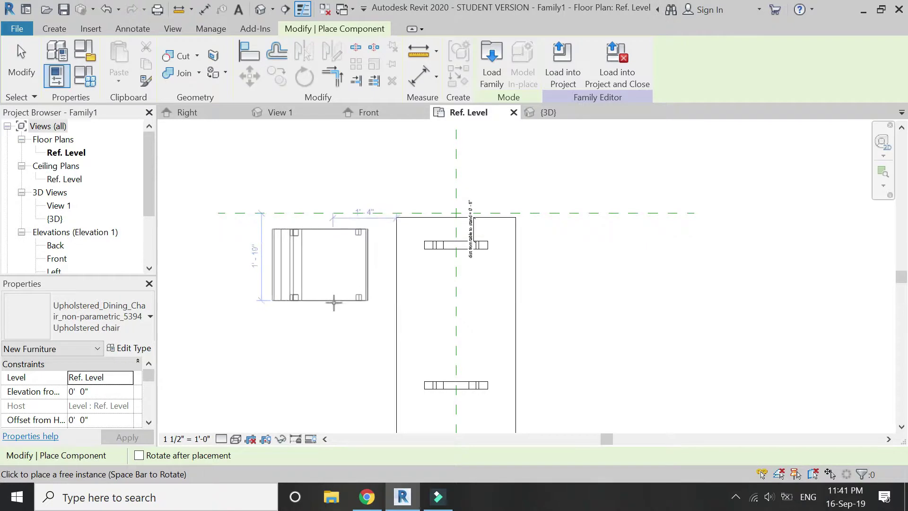
{"action": "left_click", "coordinate": [334, 303]}
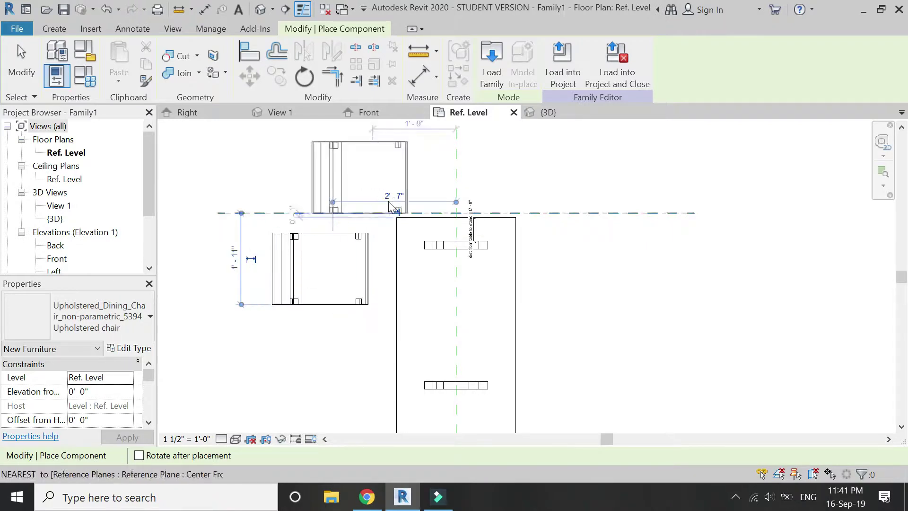
{"action": "key", "text": "space"}
{"action": "key", "text": "space"}
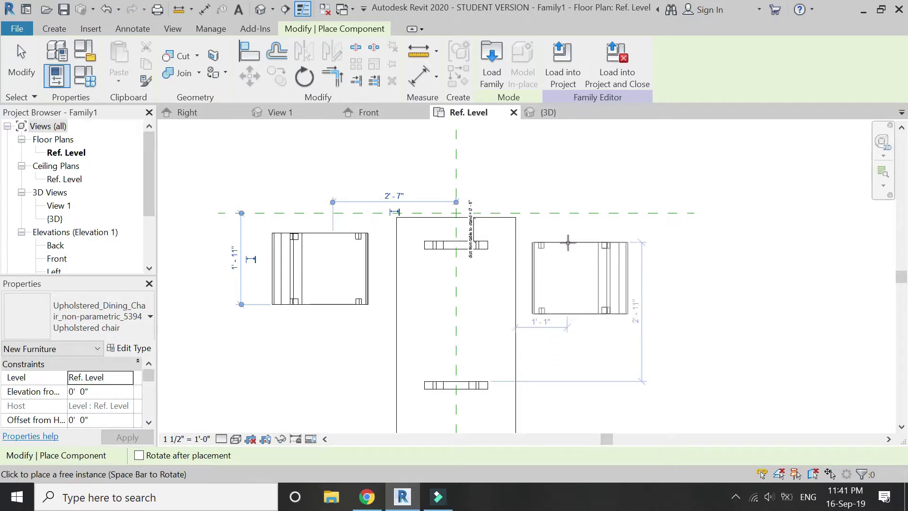
{"action": "left_click", "coordinate": [568, 236]}
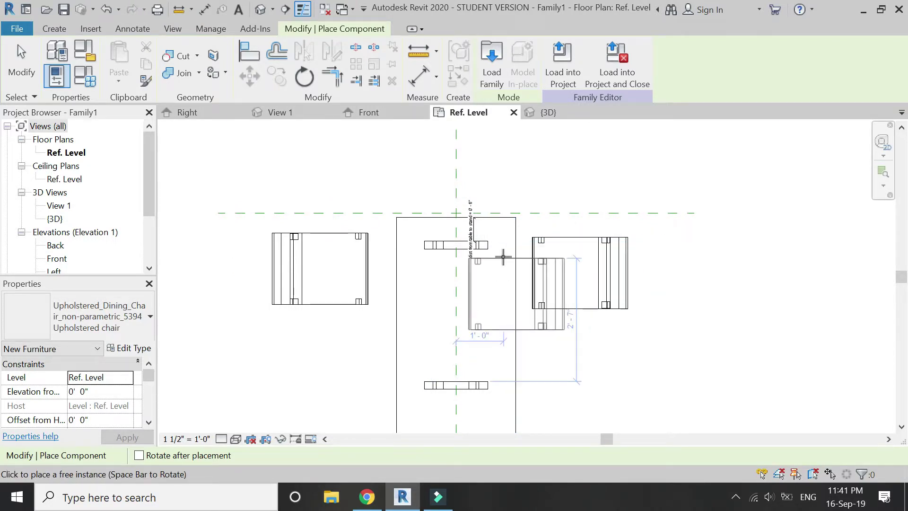
{"action": "key", "text": "Escape"}
{"action": "key", "text": "Escape"}
Draw two vertical reference planes through the table top, one on each side of the center plane and inside the long edges
{"action": "scroll", "coordinate": [391, 232], "scroll_direction": "up", "scroll_amount": 2}
{"action": "left_click", "coordinate": [399, 245]}
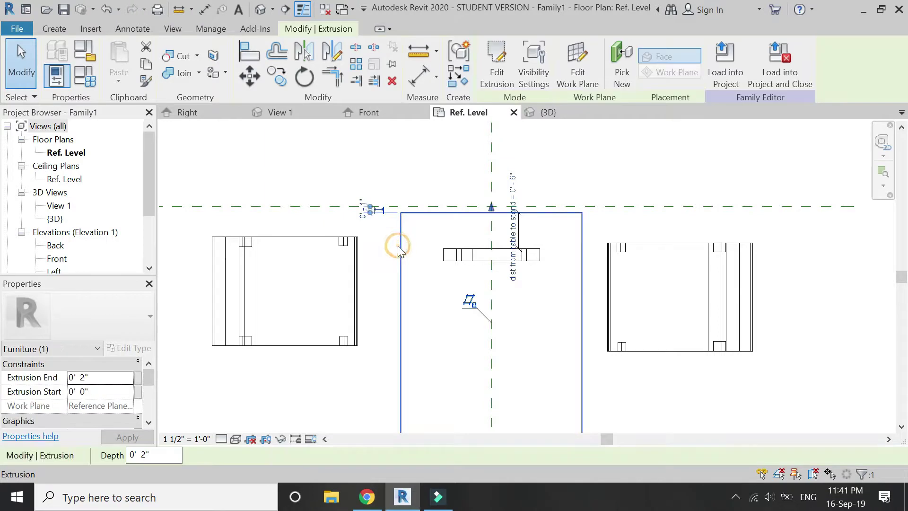
{"action": "key", "text": "Escape"}
{"action": "left_click", "coordinate": [53, 29]}
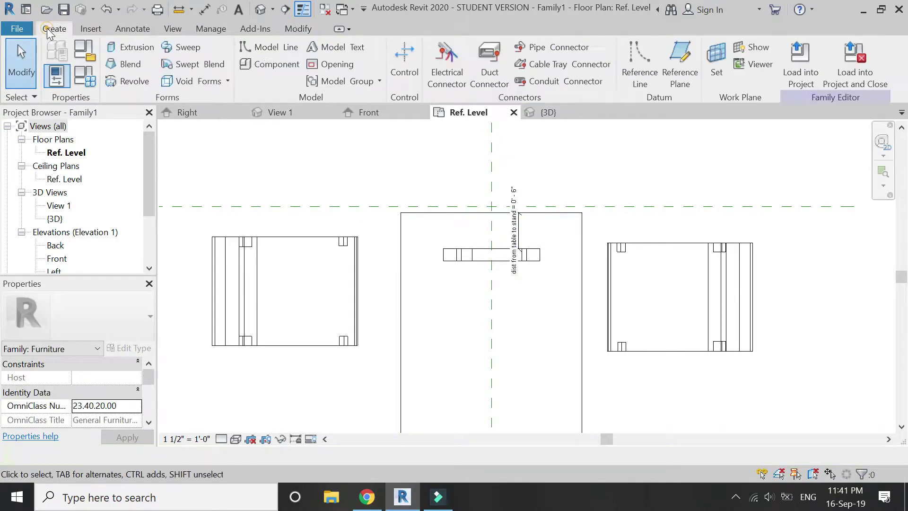
{"action": "left_click", "coordinate": [680, 66]}
{"action": "left_click", "coordinate": [426, 168]}
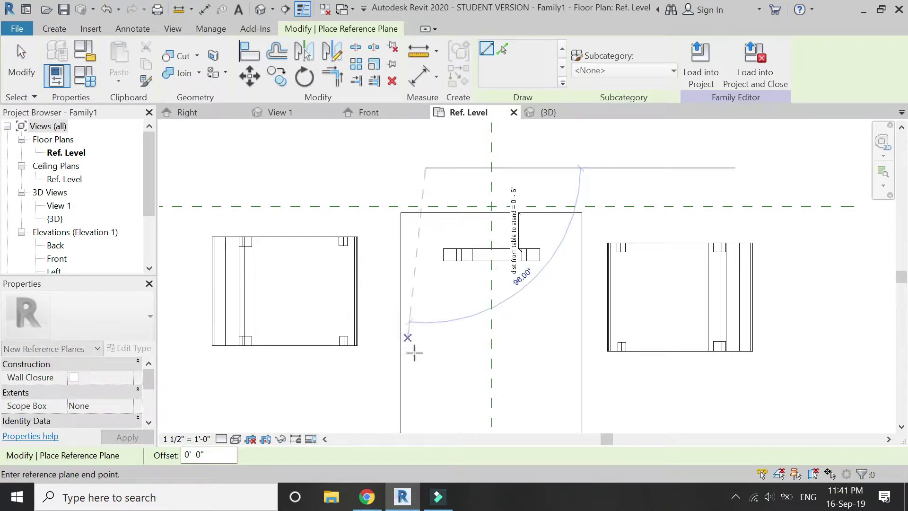
{"action": "left_click", "coordinate": [426, 388]}
{"action": "left_click", "coordinate": [552, 168]}
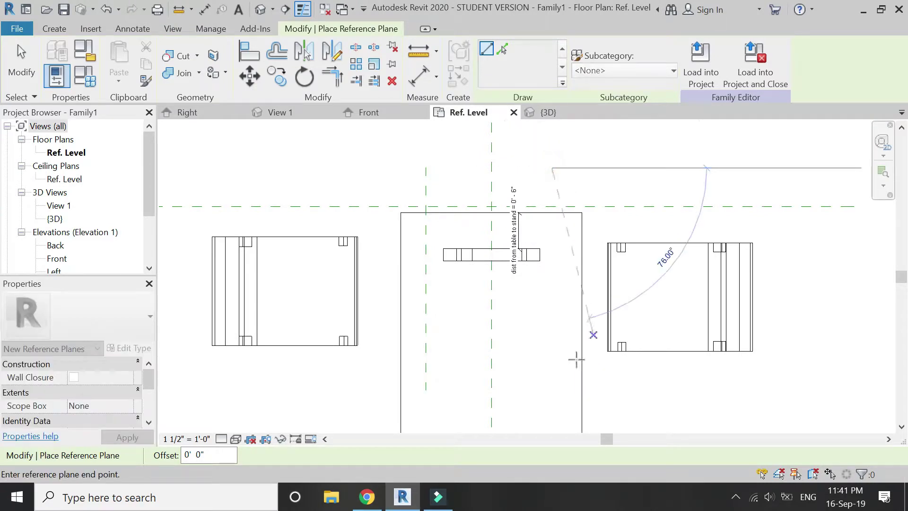
{"action": "left_click", "coordinate": [552, 391]}
Add an aligned dimension across the two new reference planes and the center plane, and make its segments equal
{"action": "key", "text": "d"}
{"action": "key", "text": "i"}
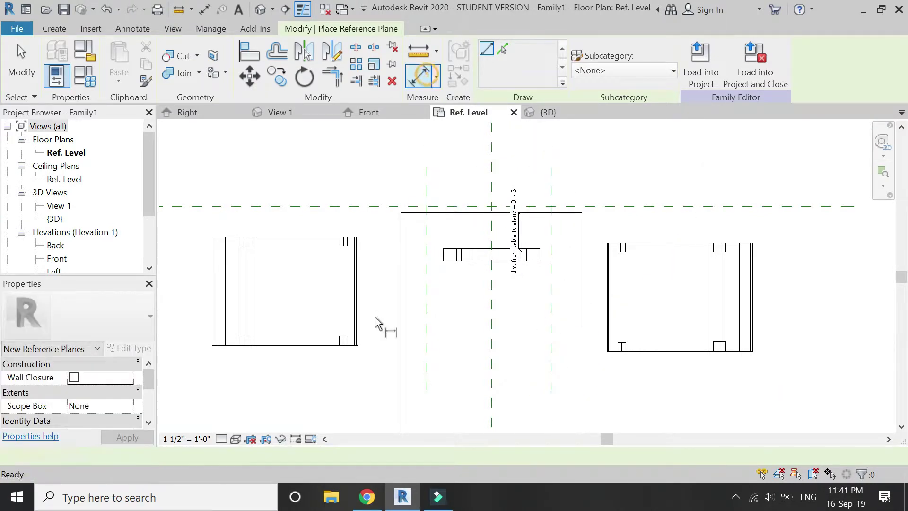
{"action": "left_click", "coordinate": [425, 315]}
{"action": "left_click", "coordinate": [492, 314]}
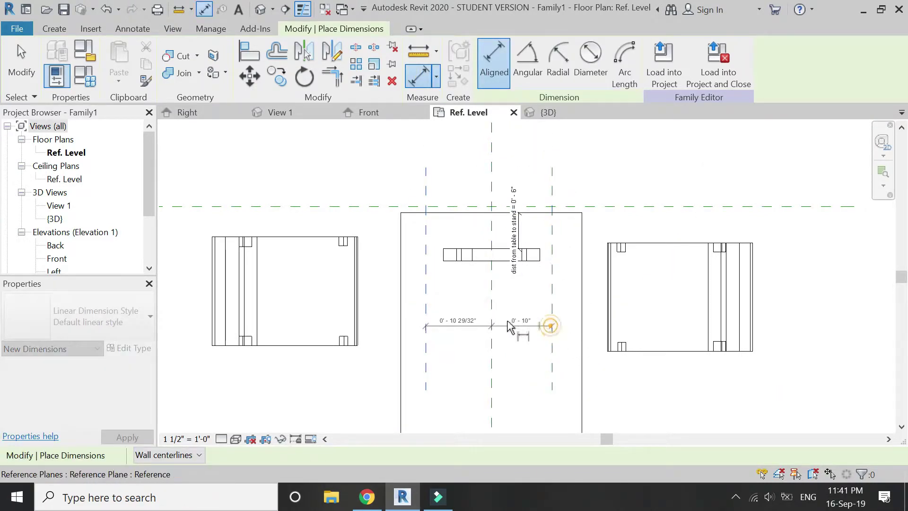
{"action": "left_click", "coordinate": [551, 323]}
{"action": "left_click", "coordinate": [505, 320]}
{"action": "left_click", "coordinate": [489, 297]}
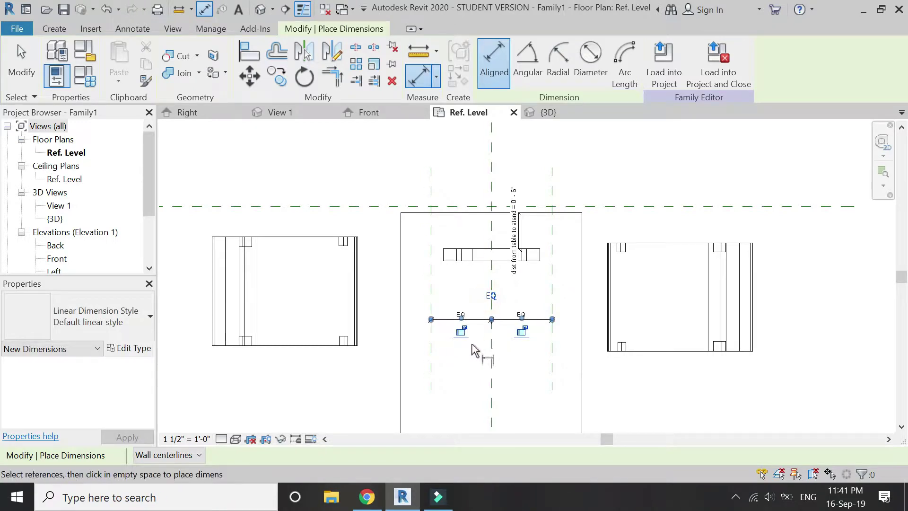
Add an overall aligned dimension between the two outer vertical reference planes, below the equality dimension
{"action": "left_click", "coordinate": [431, 348]}
{"action": "left_click", "coordinate": [552, 361]}
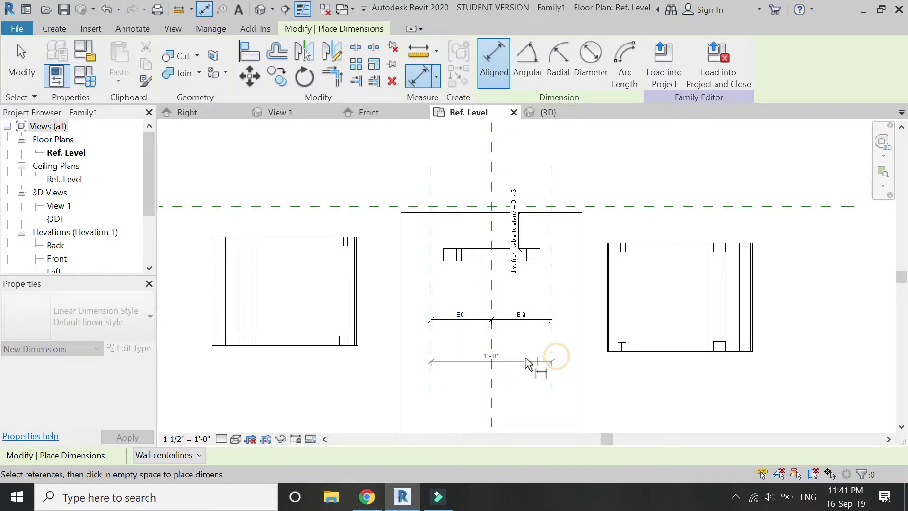
{"action": "left_click", "coordinate": [520, 367]}
{"action": "key", "text": "Escape"}
{"action": "key", "text": "Escape"}
Label the overall reference plane dimension with a new family type parameter named "mid", and open the family types
{"action": "left_click", "coordinate": [504, 356]}
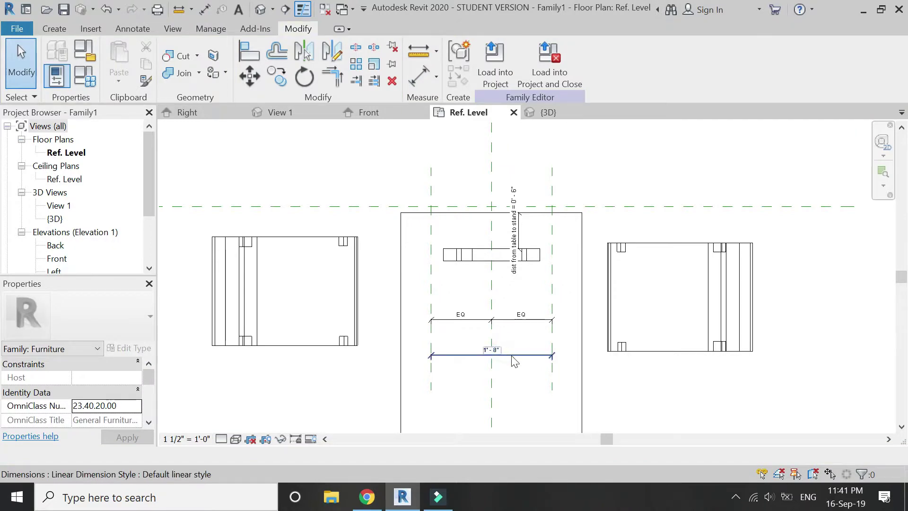
{"action": "left_click", "coordinate": [629, 62]}
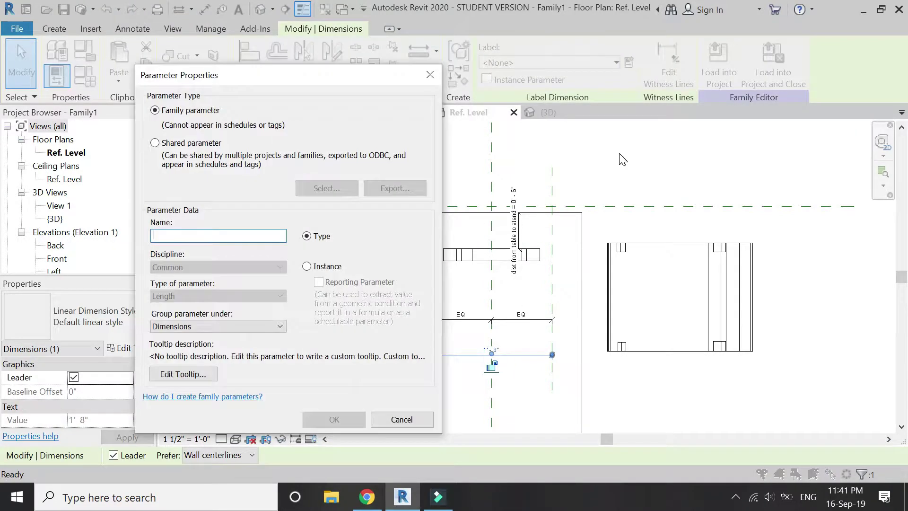
{"action": "type", "text": "mid"}
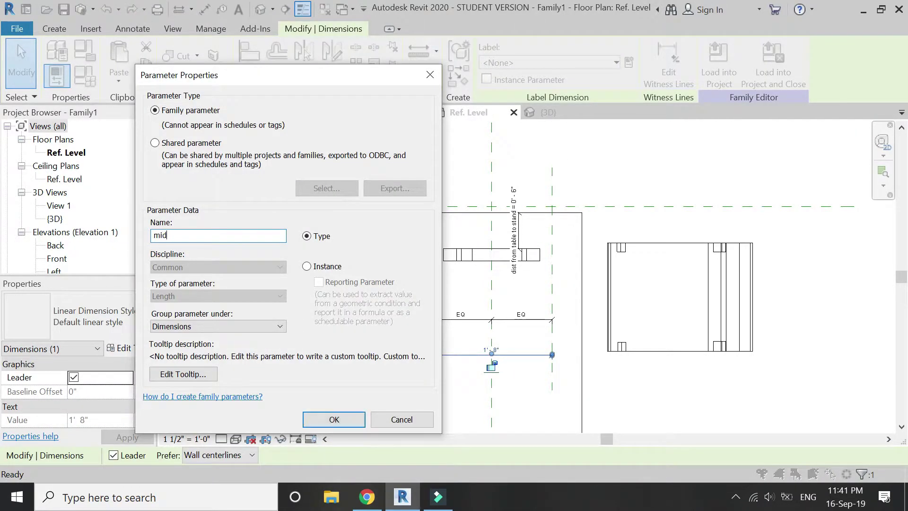
{"action": "key", "text": "Return"}
{"action": "key", "text": "Escape"}
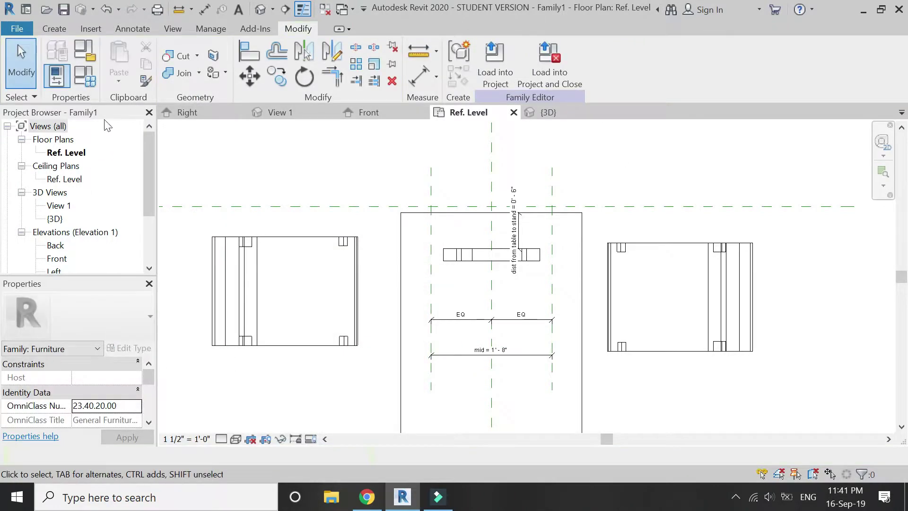
{"action": "left_click", "coordinate": [85, 78]}
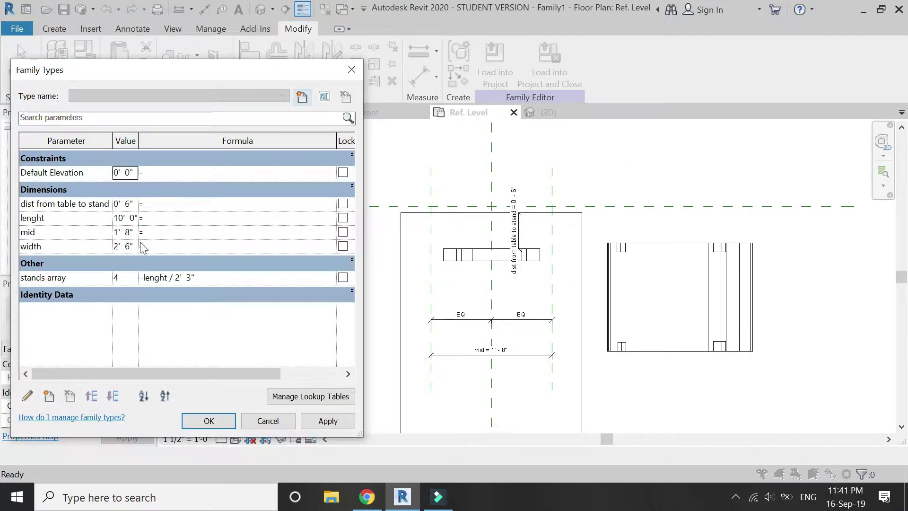
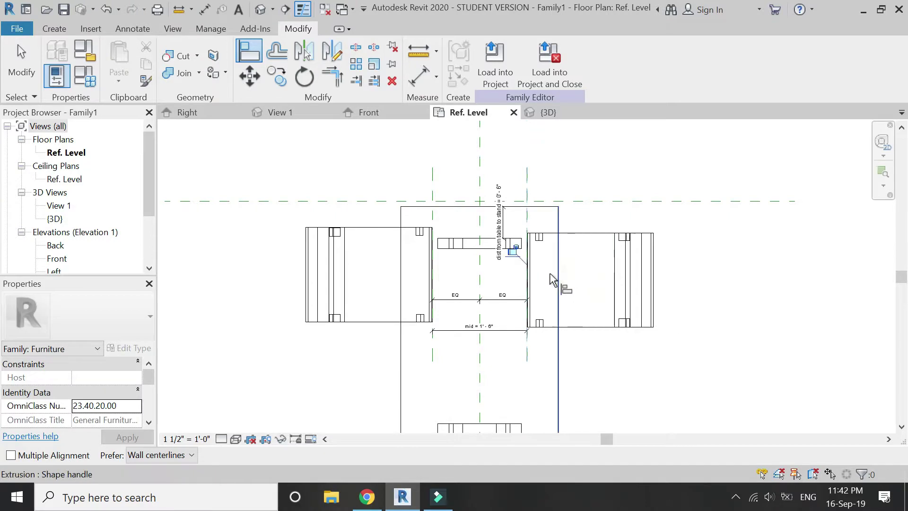
Add an aligned dimension from the table top's upper short edge to the left-hand chair's upper side
{"action": "scroll", "coordinate": [412, 187], "scroll_direction": "up", "scroll_amount": 2}
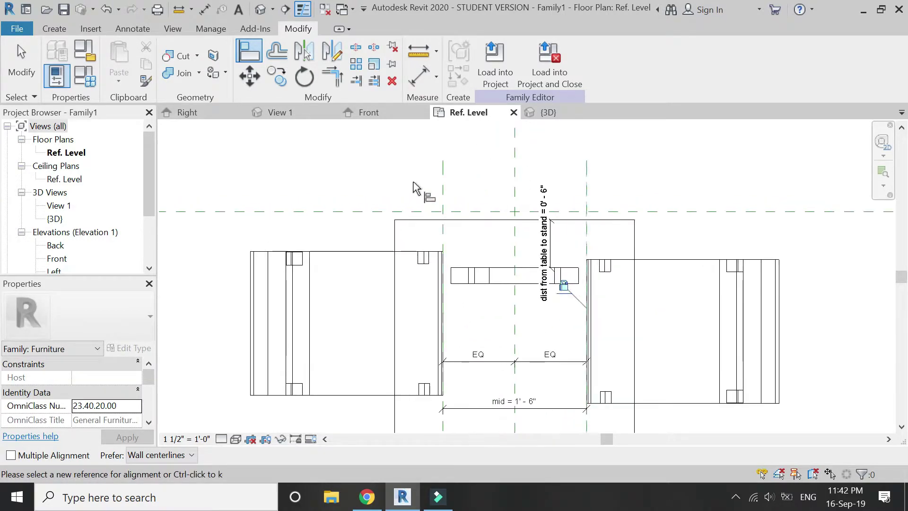
{"action": "key", "text": "Escape"}
{"action": "left_click", "coordinate": [418, 81]}
{"action": "left_click", "coordinate": [408, 221]}
{"action": "left_click", "coordinate": [388, 251]}
{"action": "left_click", "coordinate": [372, 234]}
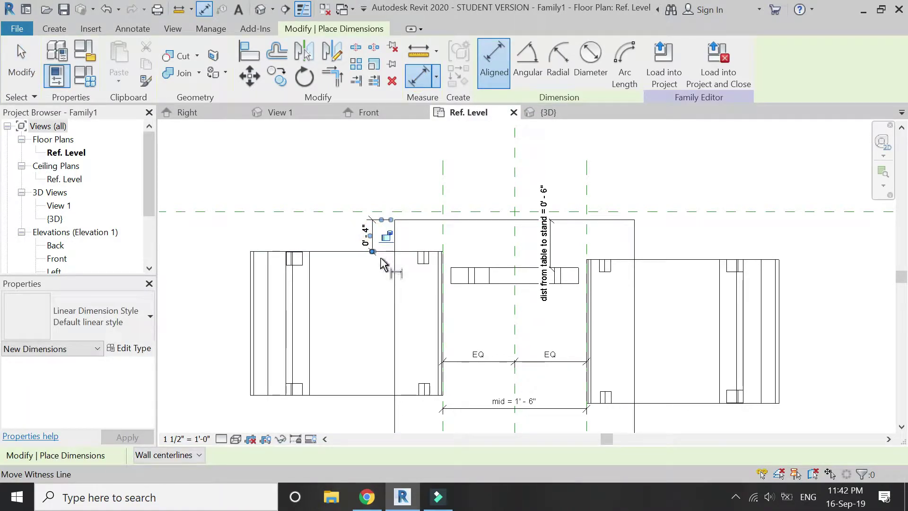
{"action": "key", "text": "Escape"}
{"action": "key", "text": "Escape"}
Label the left-hand chair's edge dimension with a new family type parameter named "offset"
{"action": "left_click", "coordinate": [629, 62]}
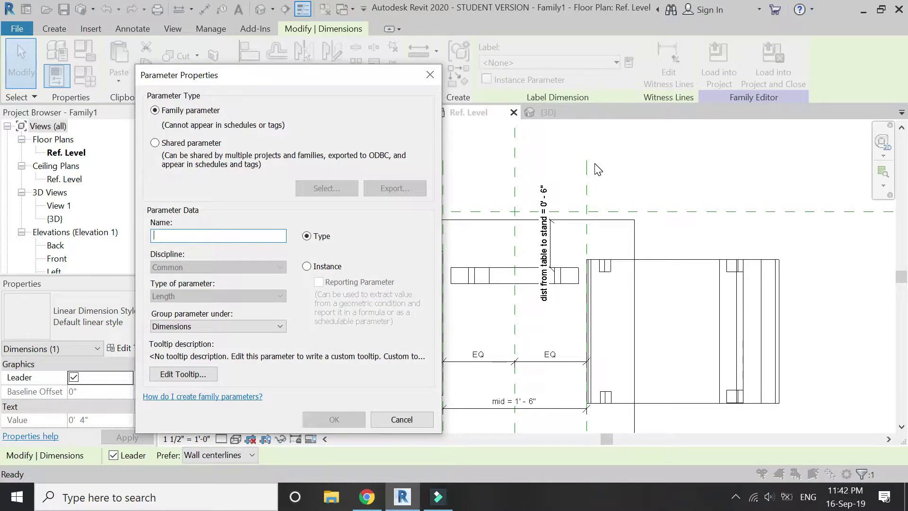
{"action": "type", "text": "offset"}
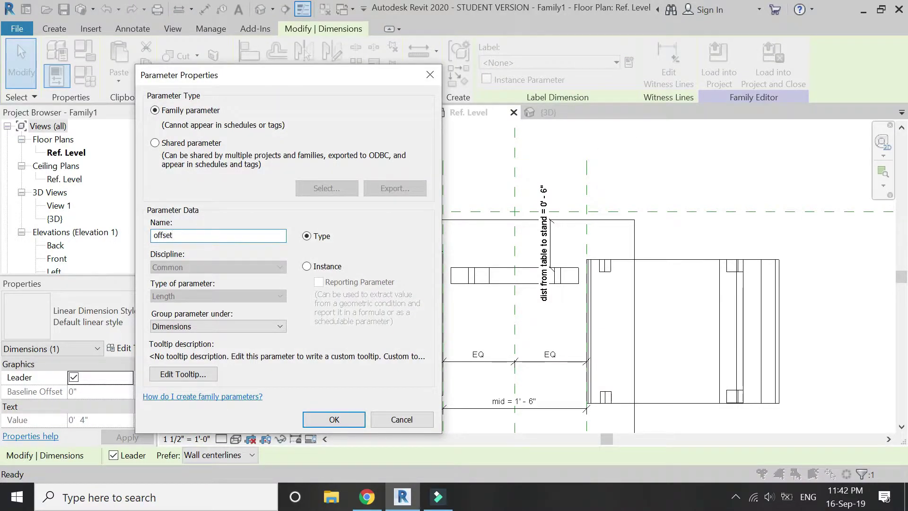
{"action": "key", "text": "Return"}
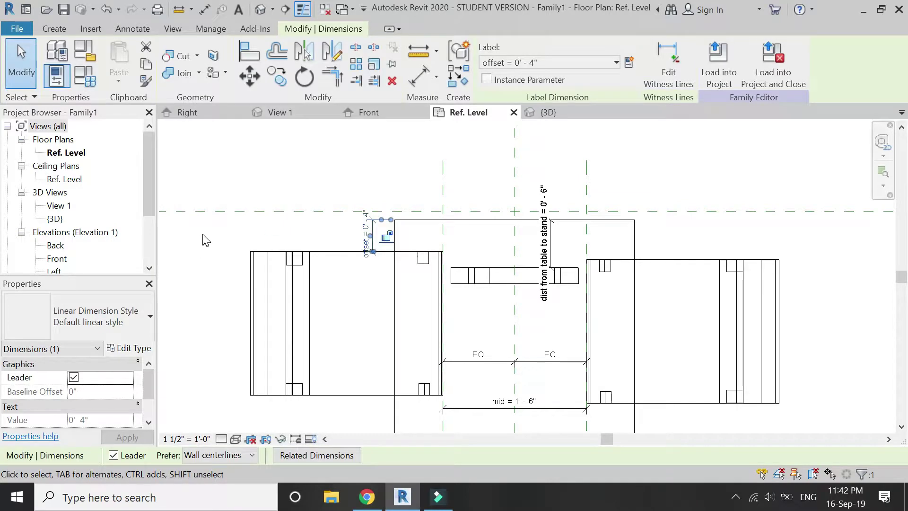
{"action": "left_click", "coordinate": [190, 189]}
Add a length family parameter named "chair width under the chair" to the family types and set it to 1' 0"
{"action": "left_click", "coordinate": [85, 75]}
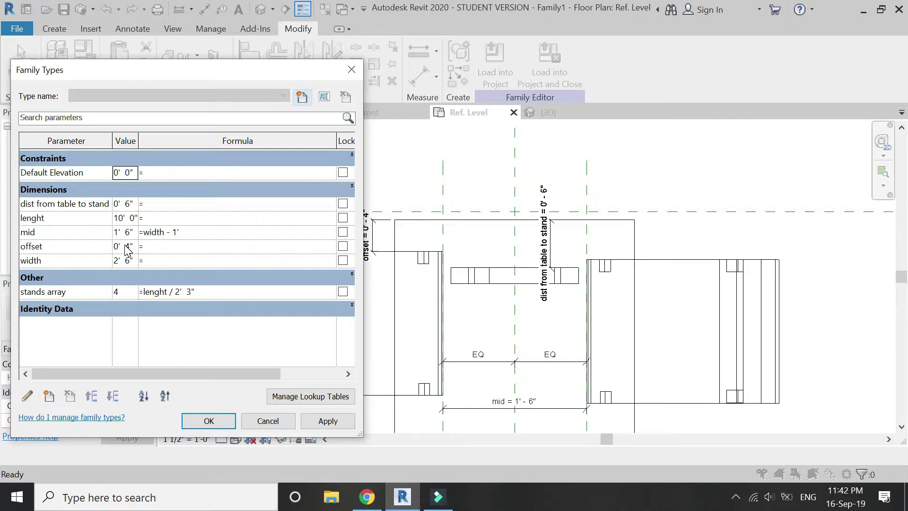
{"action": "left_click", "coordinate": [48, 397]}
{"action": "type", "text": "chair width unde"}
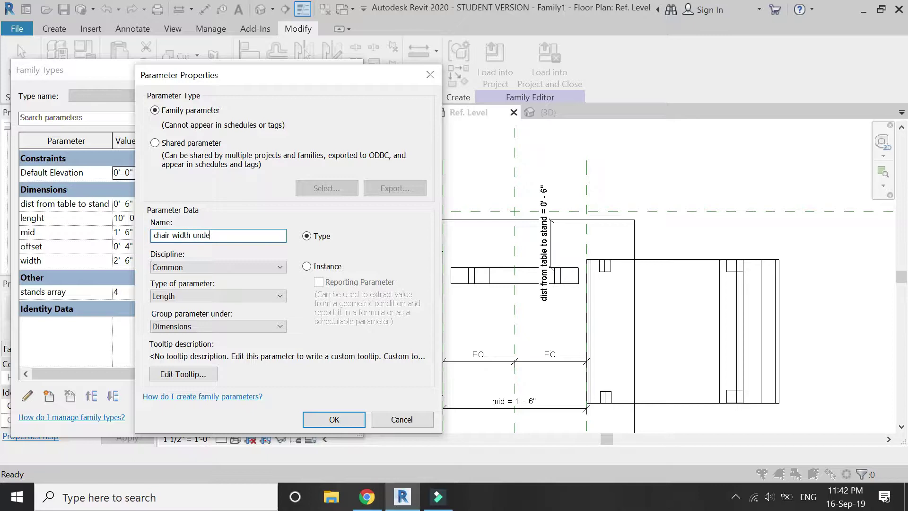
{"action": "type", "text": "r the chair"}
{"action": "key", "text": "Return"}
{"action": "left_click", "coordinate": [131, 203]}
{"action": "key", "text": "Tab"}
Change the formula of the mid parameter to "width - chair width under the chair" and apply it
{"action": "left_click", "coordinate": [26, 208]}
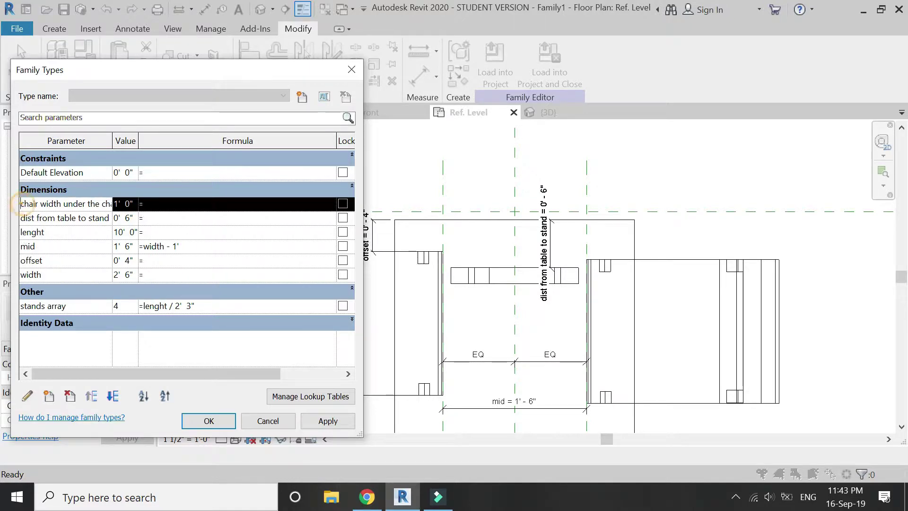
{"action": "left_click", "coordinate": [26, 208]}
{"action": "key", "text": "ctrl+c"}
{"action": "left_click", "coordinate": [178, 246]}
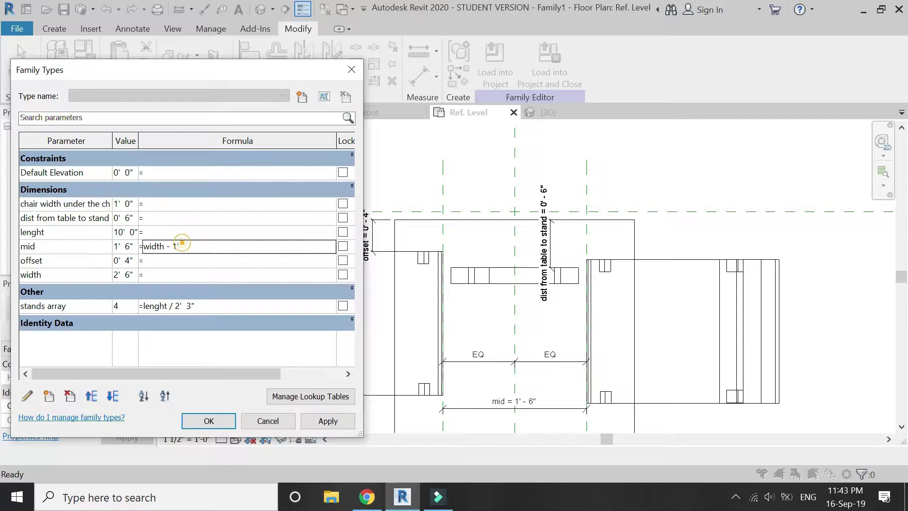
{"action": "double_click", "coordinate": [176, 246]}
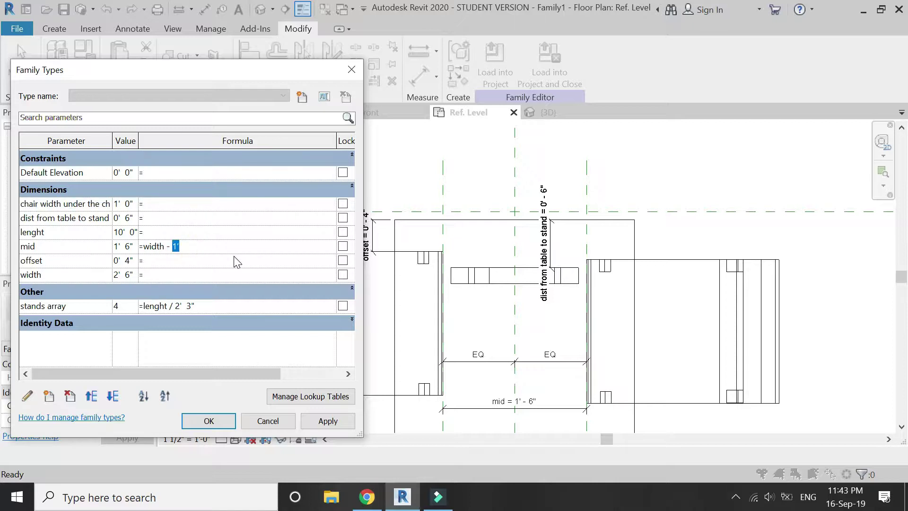
{"action": "key", "text": "ctrl+v"}
{"action": "key", "text": "Tab"}
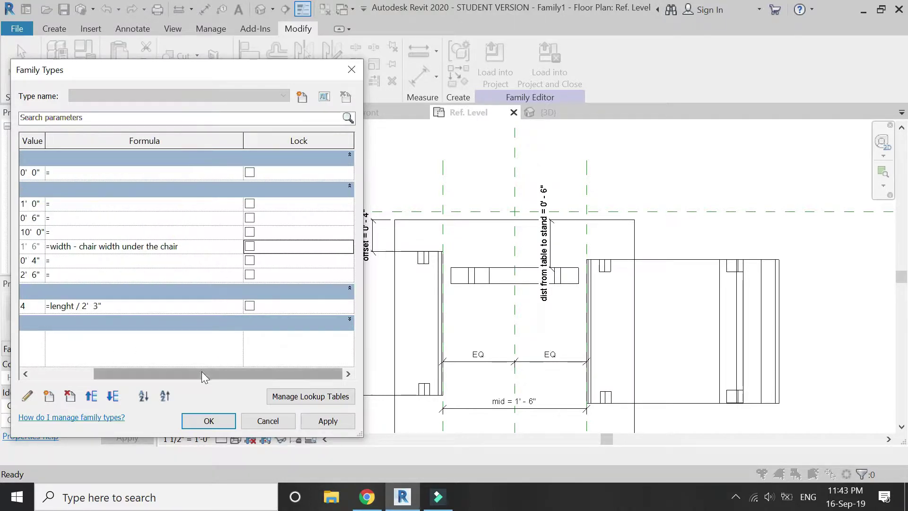
{"action": "left_click_drag", "start_coordinate": [204, 373], "coordinate": [67, 345]}
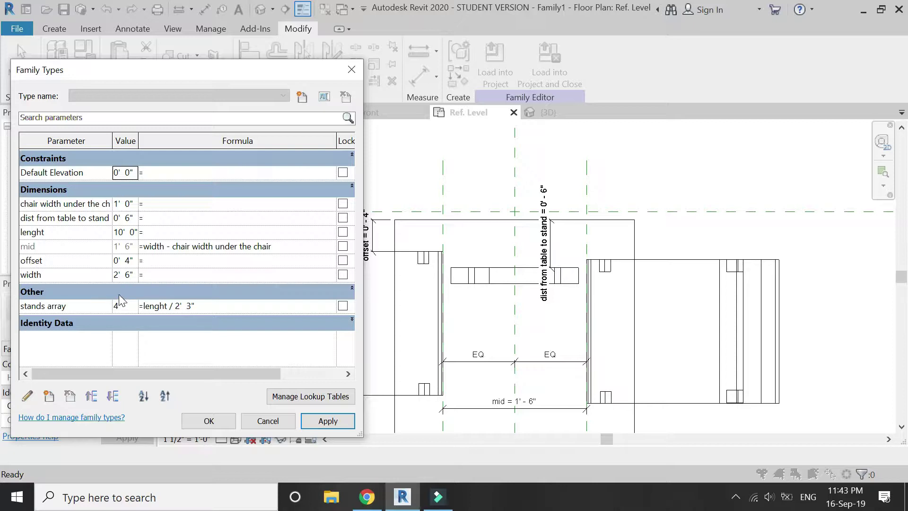
Set the offset parameter to 0' 2" and apply the family types
{"action": "left_click", "coordinate": [133, 261]}
{"action": "key", "text": "Tab"}
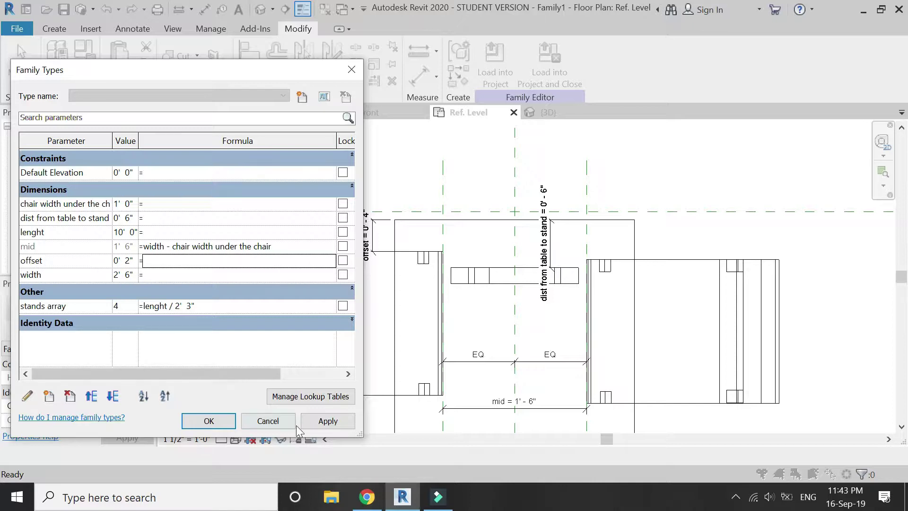
{"action": "left_click", "coordinate": [314, 420]}
{"action": "left_click", "coordinate": [223, 421]}
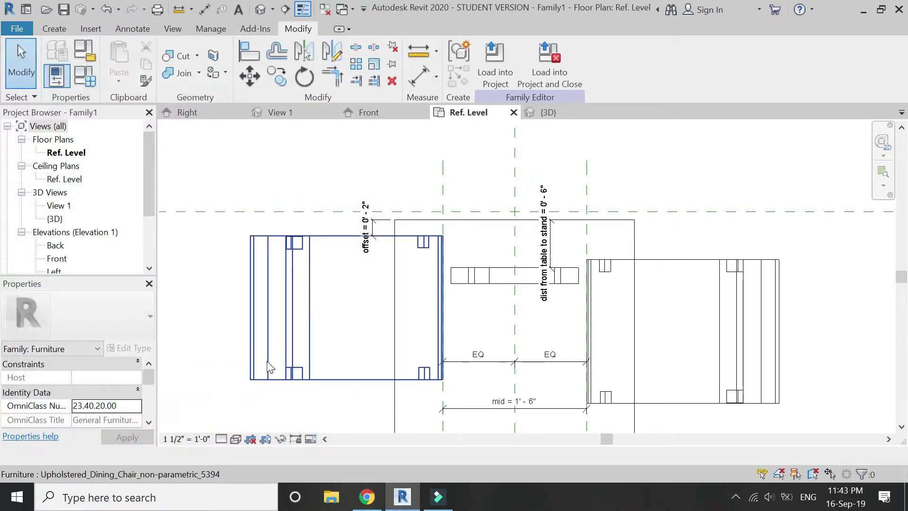
Add an aligned dimension from the table top's upper edge to the right-hand chair's upper side and label it with the offset parameter
{"action": "left_click", "coordinate": [418, 76]}
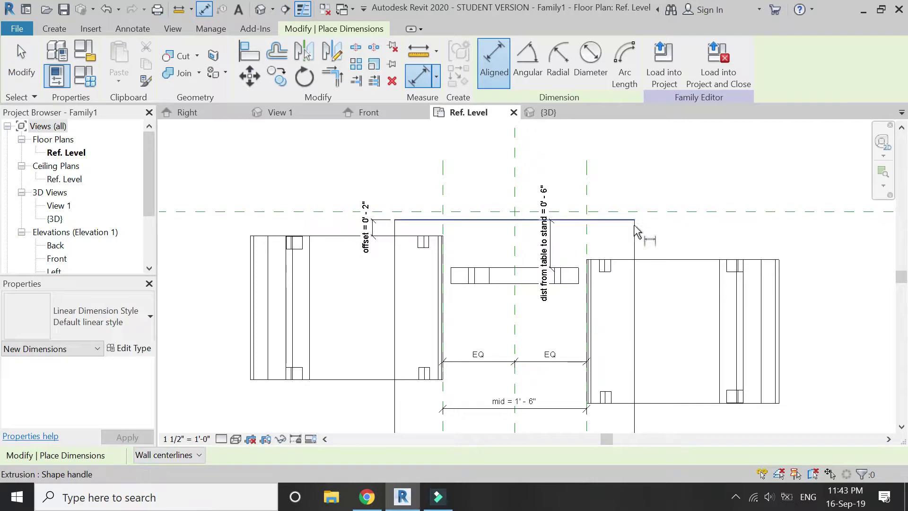
{"action": "left_click", "coordinate": [635, 226]}
{"action": "left_click", "coordinate": [649, 260]}
{"action": "left_click", "coordinate": [657, 248]}
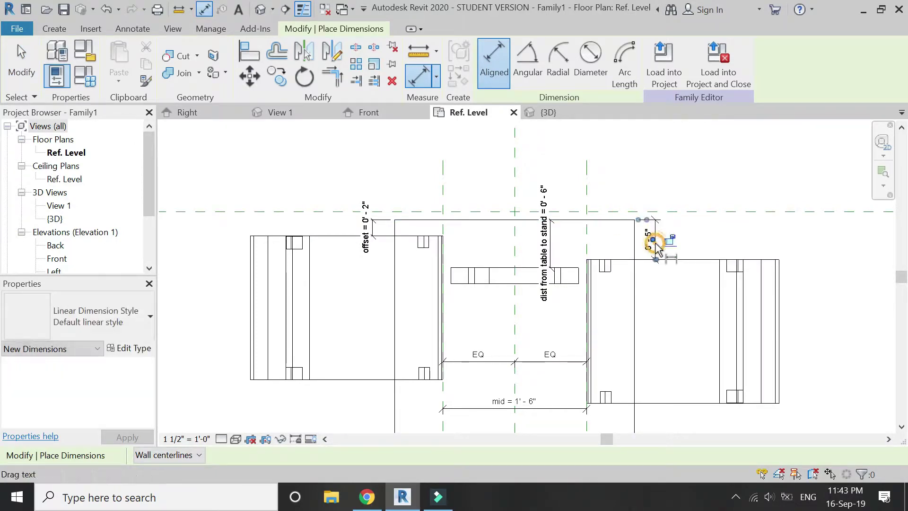
{"action": "key", "text": "Escape"}
{"action": "left_click", "coordinate": [651, 239]}
{"action": "left_click", "coordinate": [607, 65]}
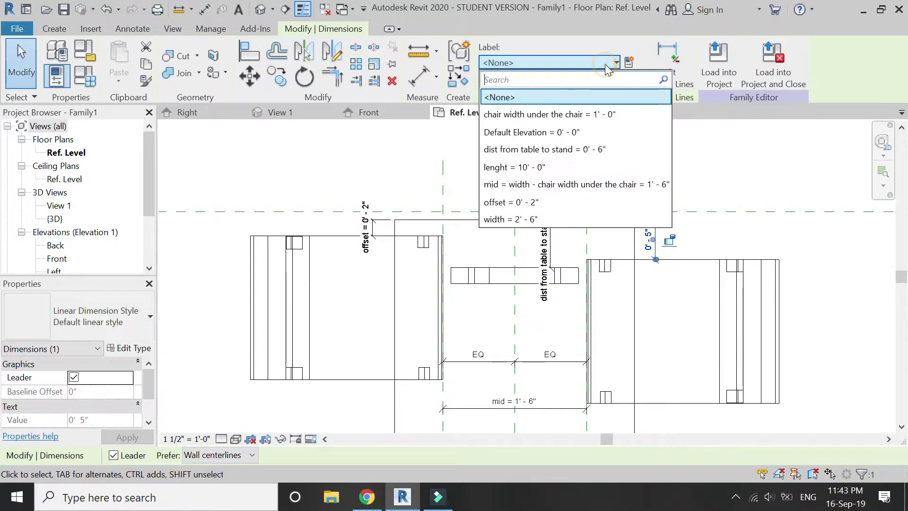
{"action": "left_click", "coordinate": [568, 204]}
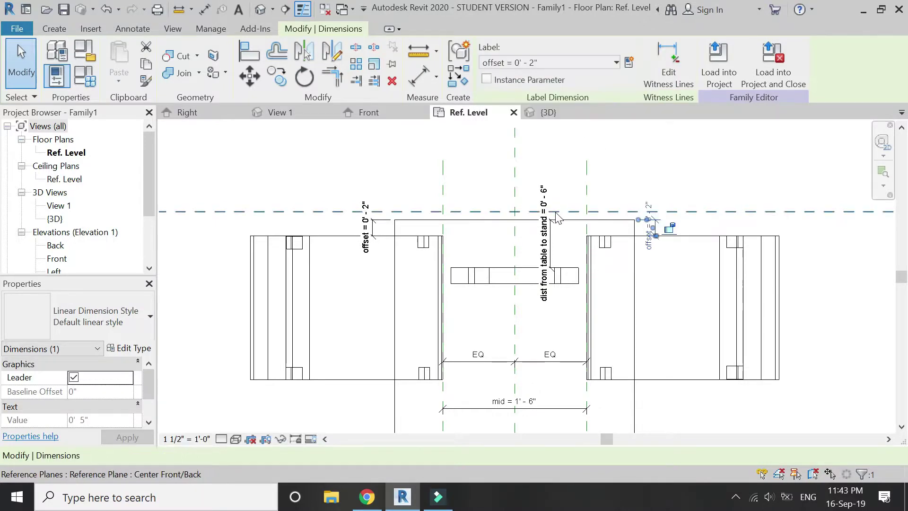
{"action": "key", "text": "Escape"}
Array the left-hand chair down the table as two grouped and associated items, placing the last one near the table's lower end
{"action": "scroll", "coordinate": [471, 153], "scroll_direction": "down", "scroll_amount": 3}
{"action": "left_click", "coordinate": [416, 236]}
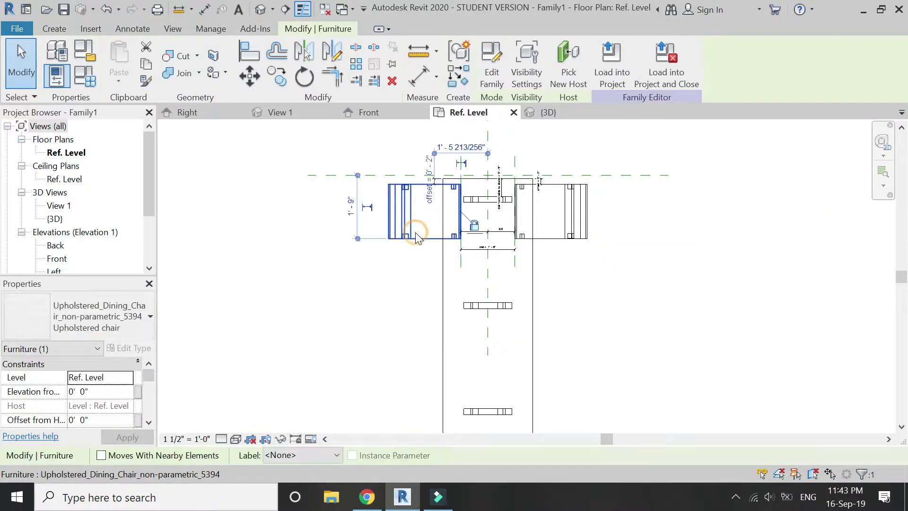
{"action": "left_click", "coordinate": [361, 66]}
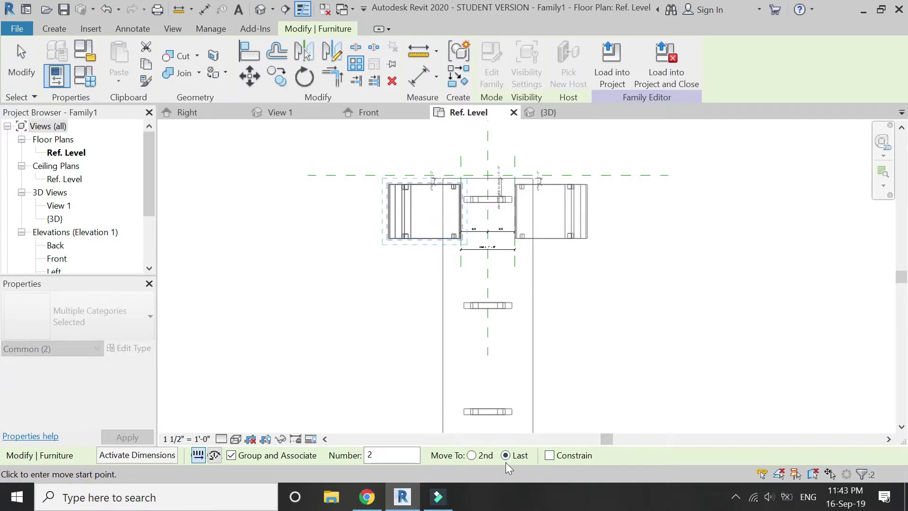
{"action": "left_click", "coordinate": [387, 239]}
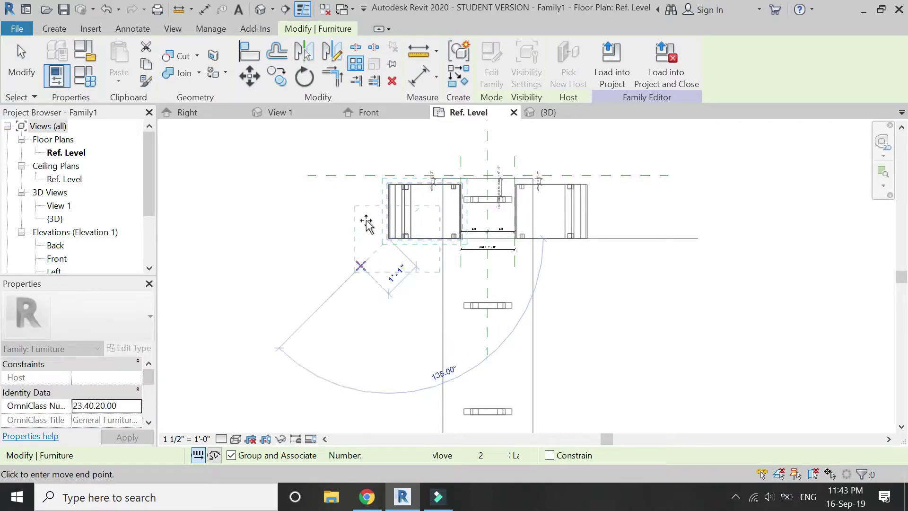
{"action": "scroll", "coordinate": [395, 368], "scroll_direction": "down", "scroll_amount": 2}
{"action": "left_click", "coordinate": [374, 368]}
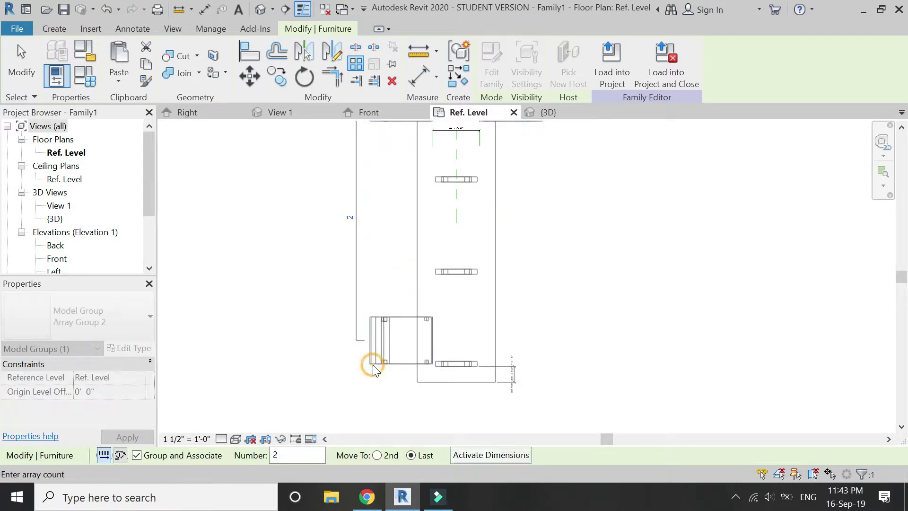
{"action": "key", "text": "Return"}
{"action": "key", "text": "Escape"}
Add an aligned dimension from the table top's lower edge to the lower left chair's lower side and label it with the offset parameter
{"action": "scroll", "coordinate": [399, 369], "scroll_direction": "up", "scroll_amount": 3}
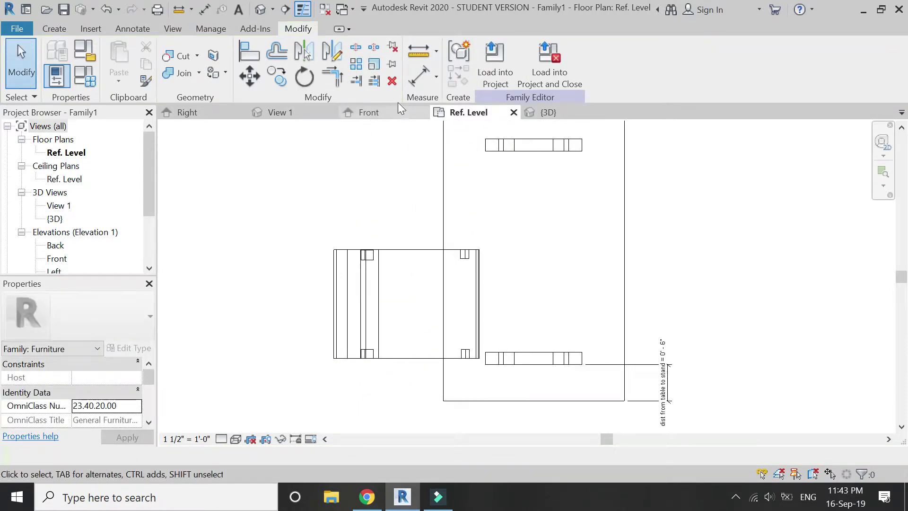
{"action": "left_click", "coordinate": [419, 78]}
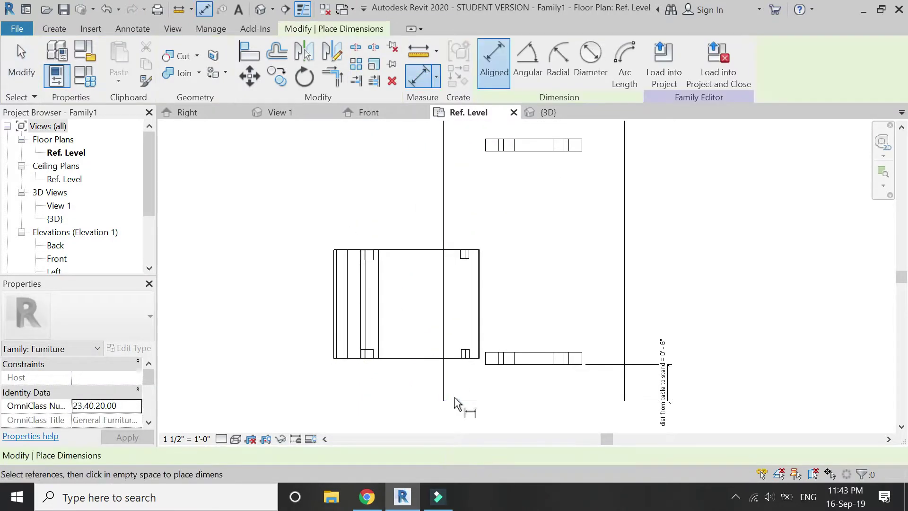
{"action": "left_click", "coordinate": [418, 361]}
{"action": "left_click", "coordinate": [416, 380]}
{"action": "key", "text": "Escape"}
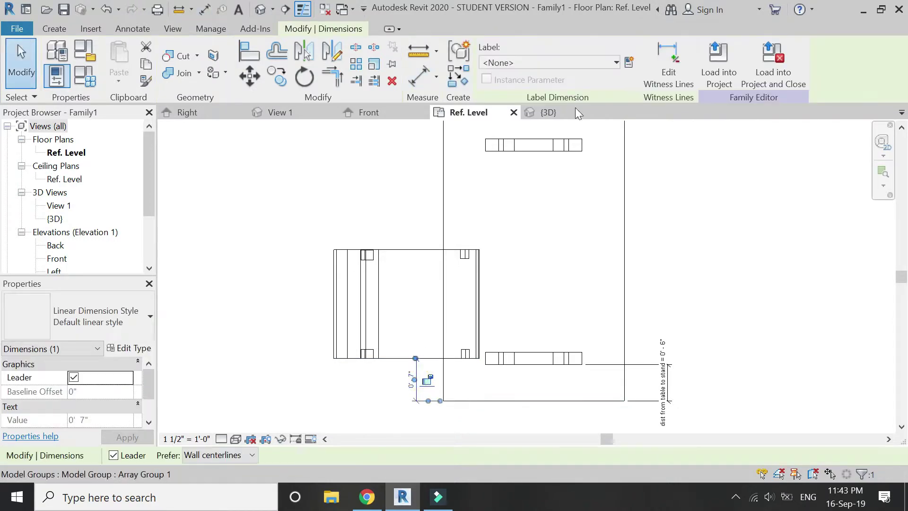
{"action": "left_click", "coordinate": [602, 60]}
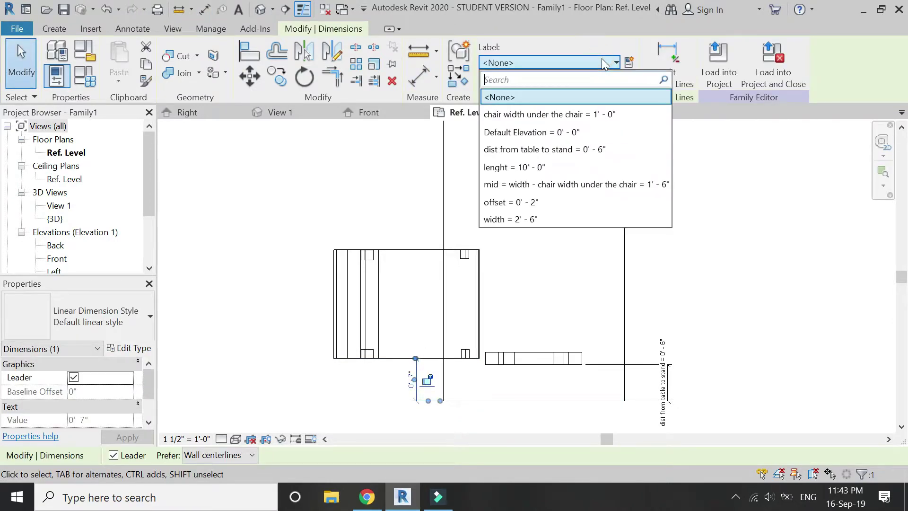
{"action": "left_click", "coordinate": [550, 204]}
{"action": "key", "text": "Escape"}
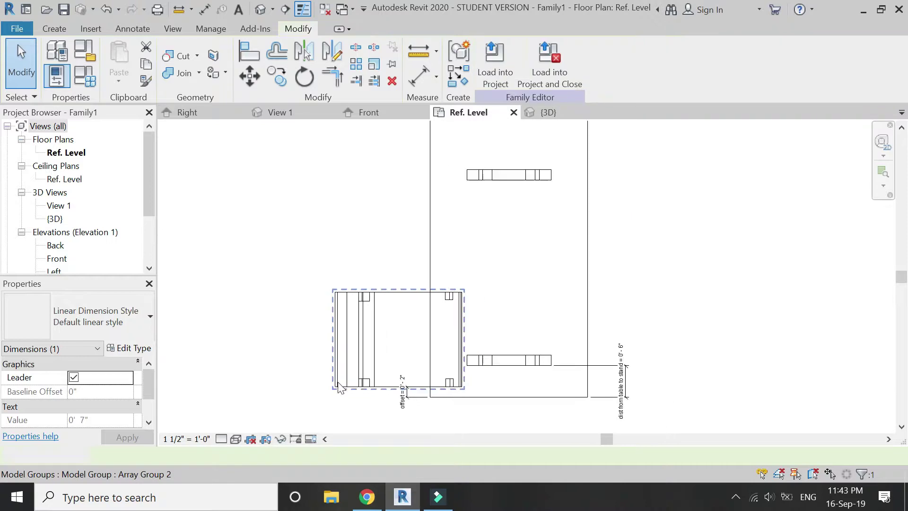
Array the upper right-hand chair as two grouped and associated items, placing the last one near the table's lower end
{"action": "left_click", "coordinate": [455, 186]}
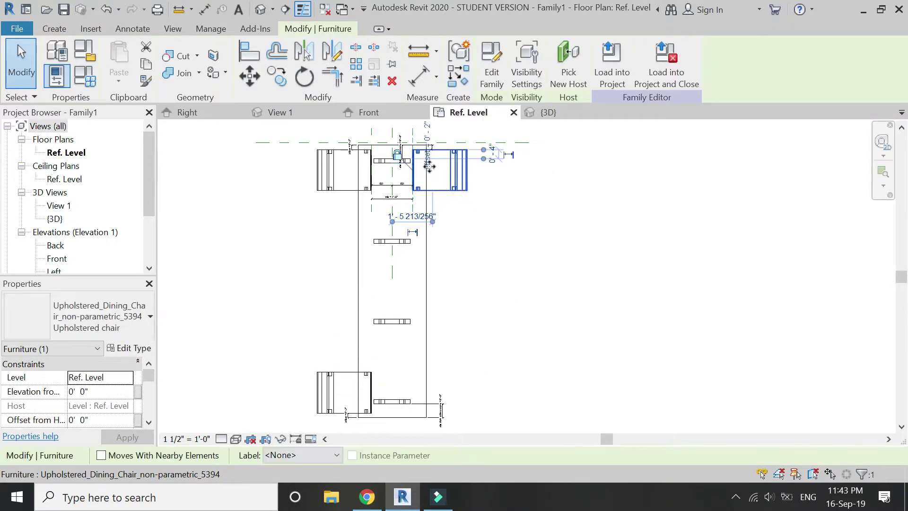
{"action": "left_click", "coordinate": [356, 64]}
{"action": "left_click", "coordinate": [467, 191]}
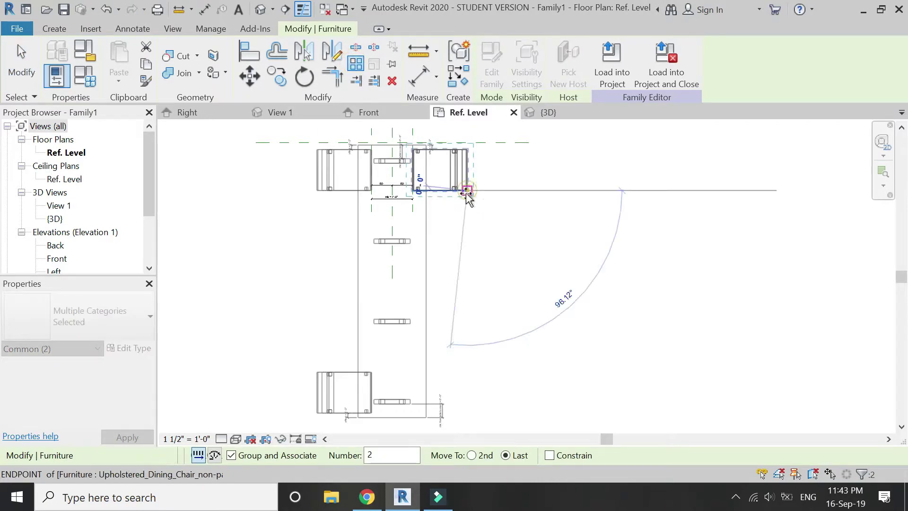
{"action": "left_click", "coordinate": [467, 405]}
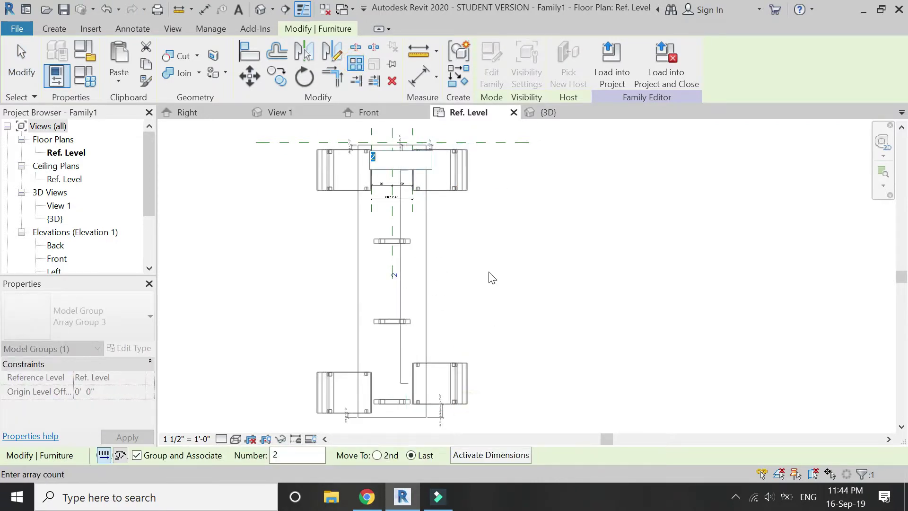
{"action": "scroll", "coordinate": [405, 287], "scroll_direction": "up", "scroll_amount": 1}
{"action": "key", "text": "Escape"}
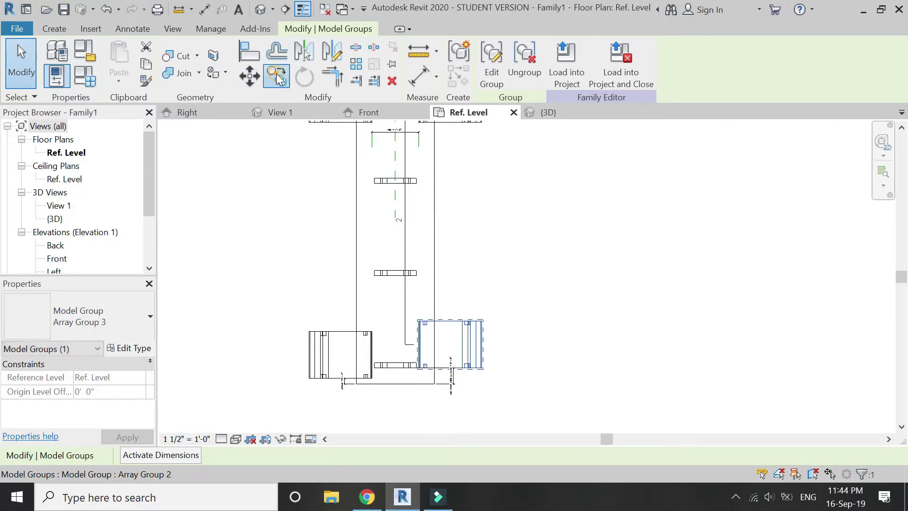
{"action": "key", "text": "Escape"}
Add an aligned dimension from the table top's lower edge to the lower right chair's lower side and label it with the offset parameter
{"action": "left_click", "coordinate": [416, 81]}
{"action": "scroll", "coordinate": [416, 393], "scroll_direction": "up", "scroll_amount": 3}
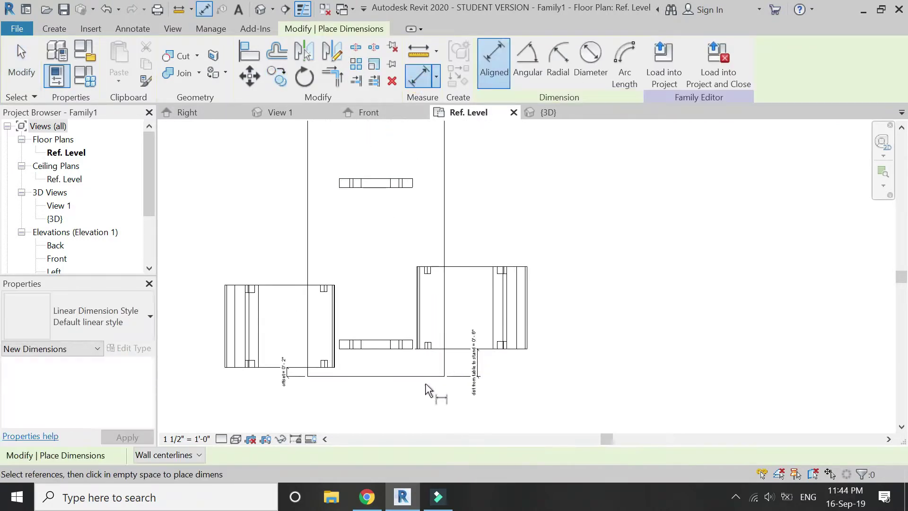
{"action": "left_click", "coordinate": [448, 337]}
{"action": "left_click", "coordinate": [442, 354]}
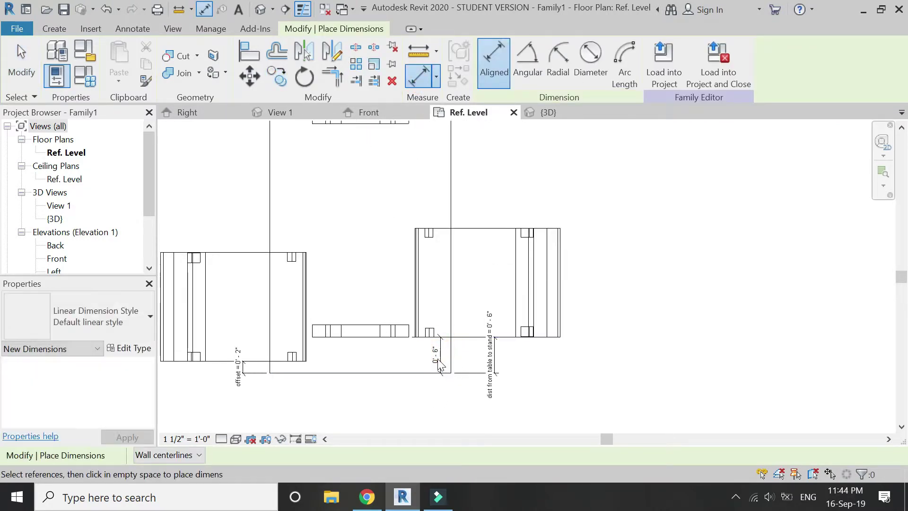
{"action": "key", "text": "Escape"}
{"action": "key", "text": "Escape"}
{"action": "left_click", "coordinate": [439, 351]}
{"action": "left_click", "coordinate": [564, 62]}
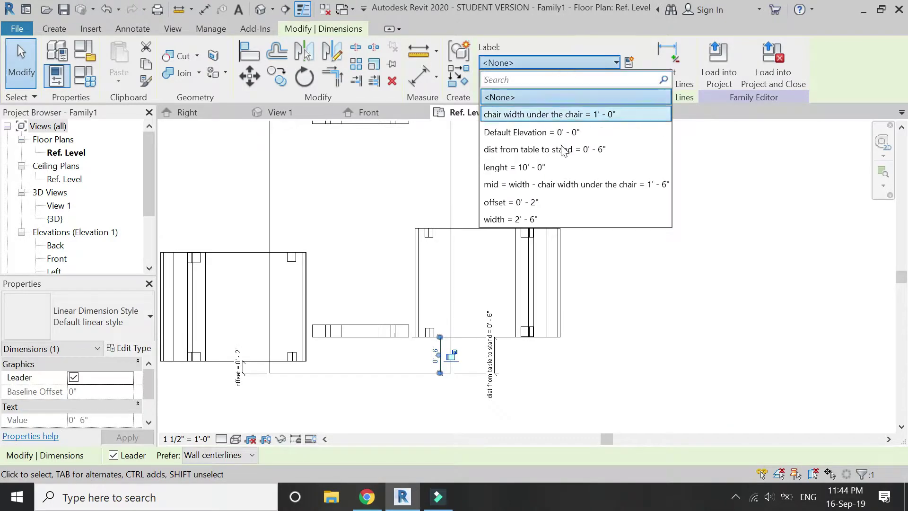
{"action": "key", "text": "Return"}
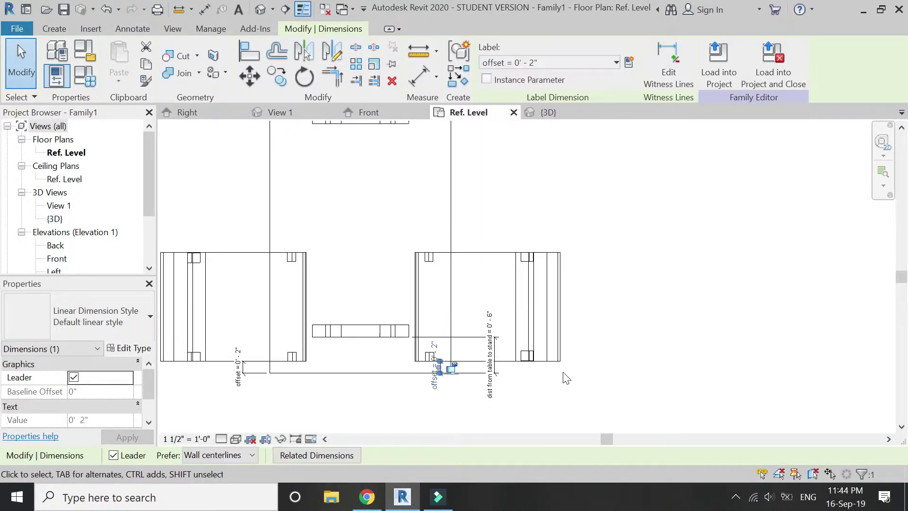
{"action": "left_click", "coordinate": [566, 376]}
Label the left-hand chair array with a new type parameter named "chairs array"
{"action": "scroll", "coordinate": [510, 410], "scroll_direction": "down", "scroll_amount": 2}
{"action": "scroll", "coordinate": [483, 395], "scroll_direction": "down", "scroll_amount": 2}
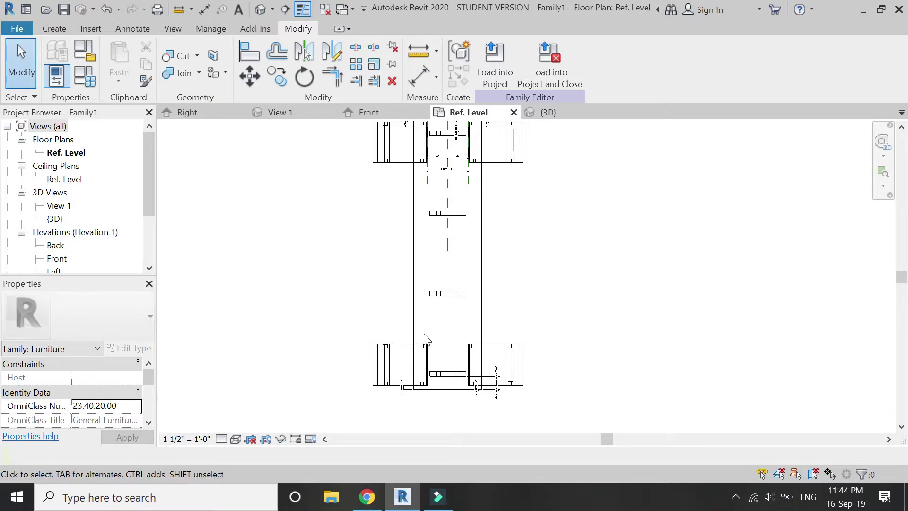
{"action": "left_click", "coordinate": [395, 347]}
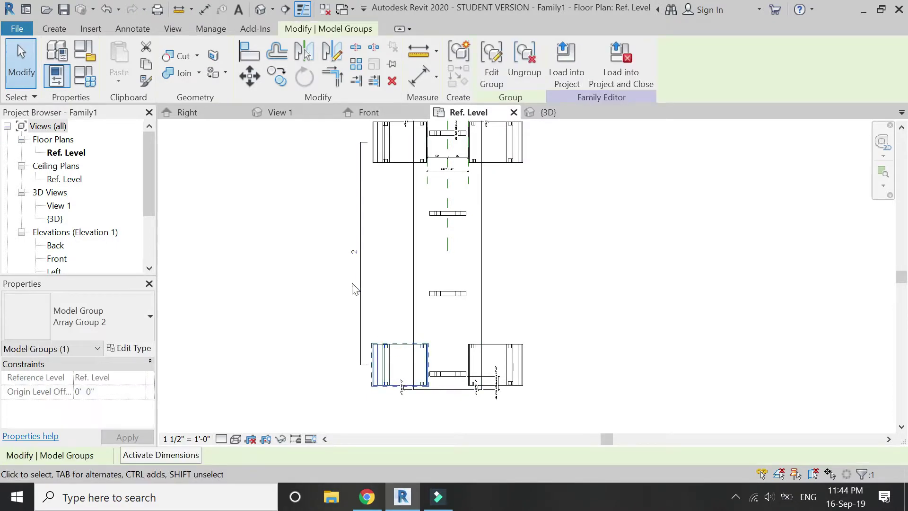
{"action": "left_click", "coordinate": [359, 281]}
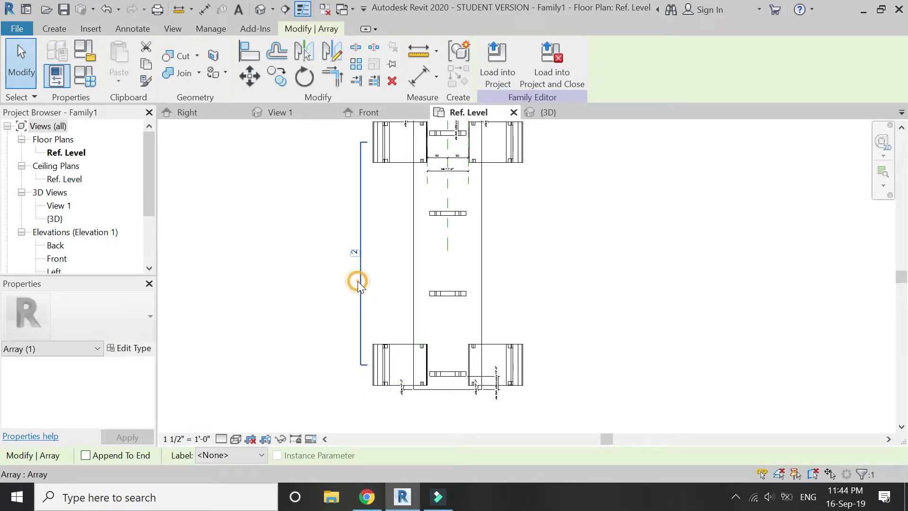
{"action": "left_click", "coordinate": [261, 455]}
{"action": "left_click", "coordinate": [249, 481]}
{"action": "type", "text": "chairs array"}
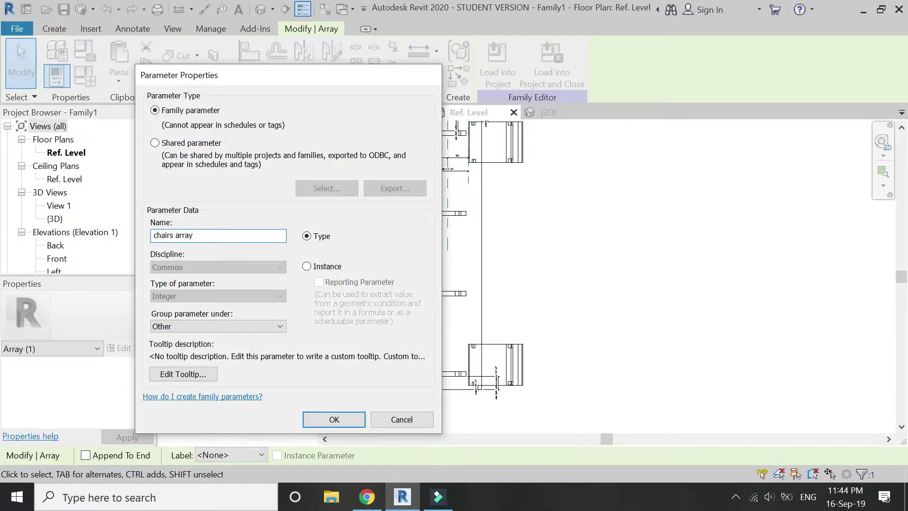
{"action": "key", "text": "Return"}
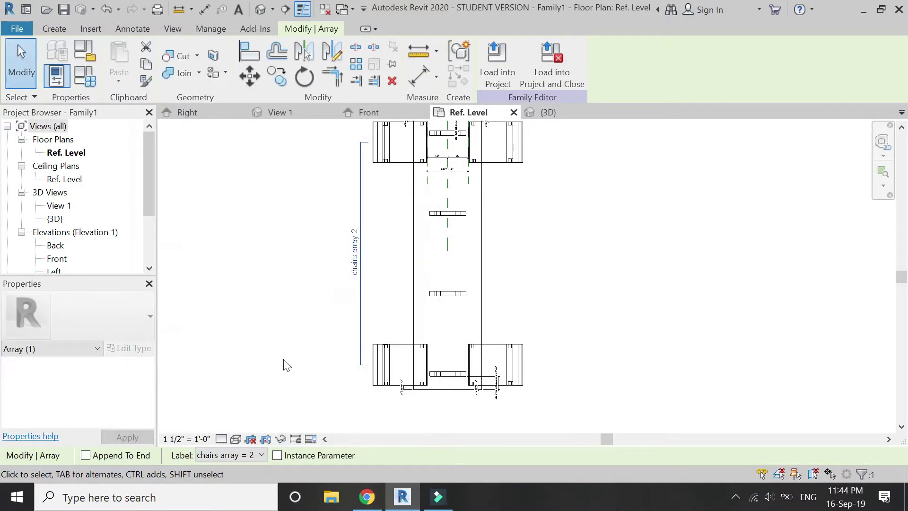
Label the right-hand chair array with the existing chairs array parameter
{"action": "left_click", "coordinate": [509, 347]}
{"action": "left_click", "coordinate": [454, 263]}
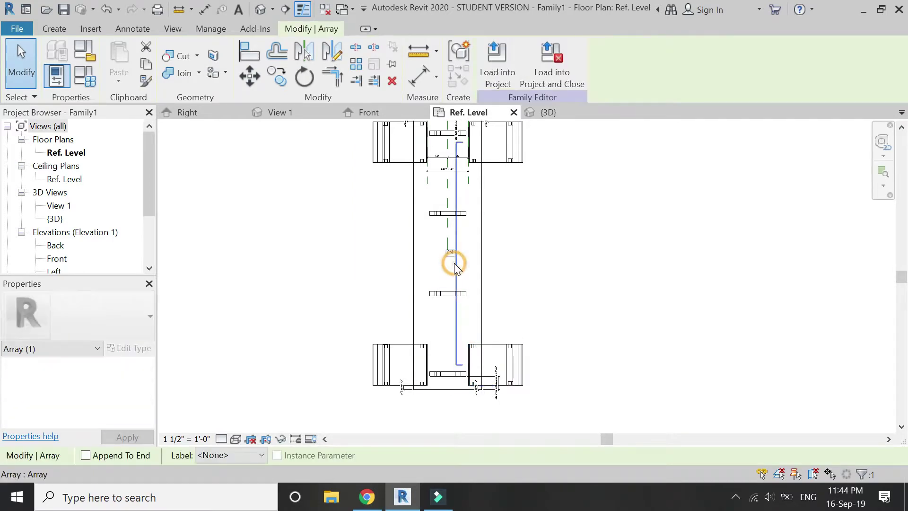
{"action": "left_click", "coordinate": [218, 455]}
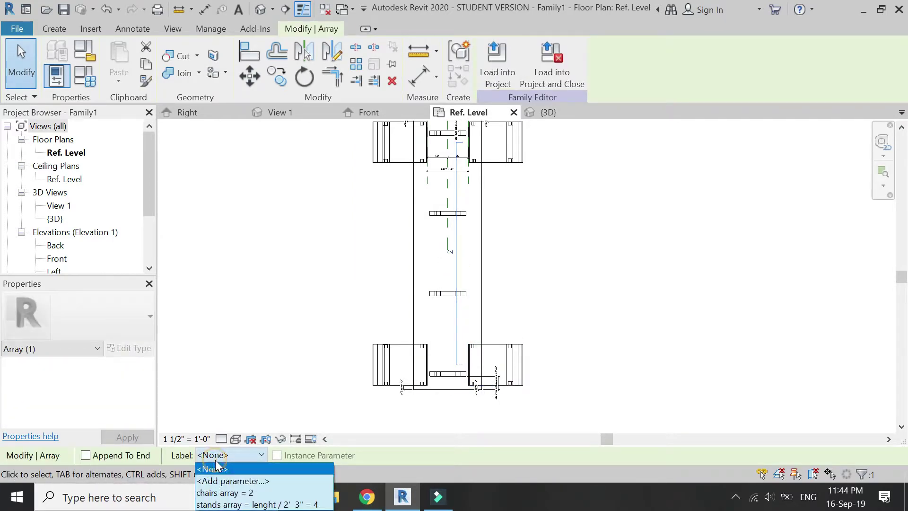
{"action": "left_click", "coordinate": [220, 492]}
{"action": "left_click", "coordinate": [265, 313]}
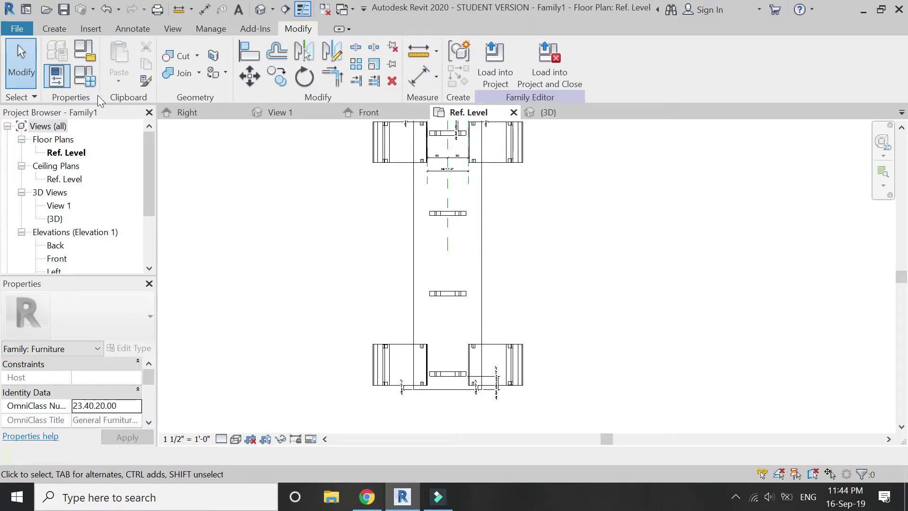
Give the chairs array parameter the formula lenght / 2' and apply it to the family
{"action": "left_click", "coordinate": [86, 75]}
{"action": "left_click", "coordinate": [146, 307]}
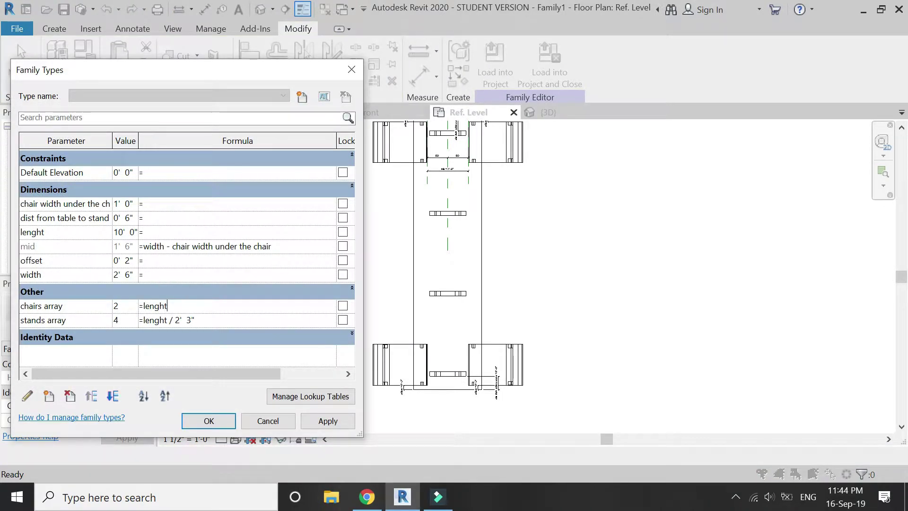
{"action": "key", "text": "Tab"}
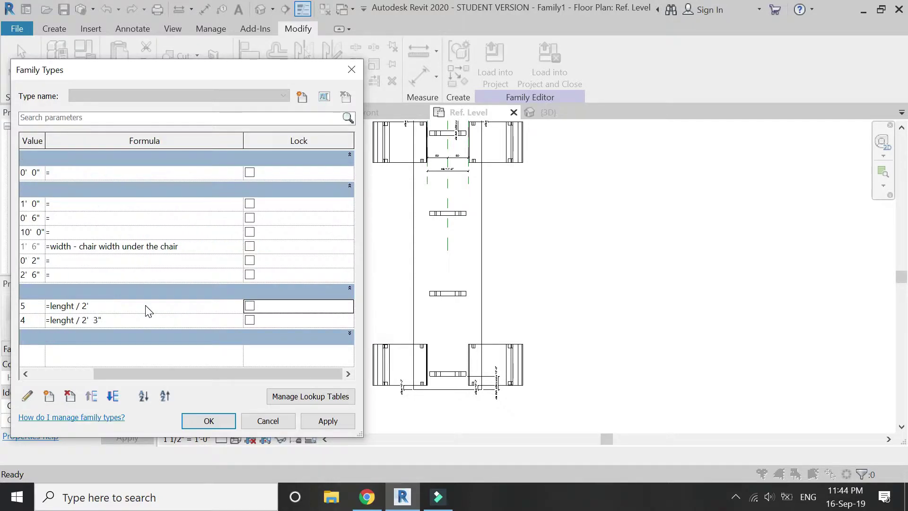
{"action": "left_click_drag", "start_coordinate": [192, 375], "coordinate": [109, 374]}
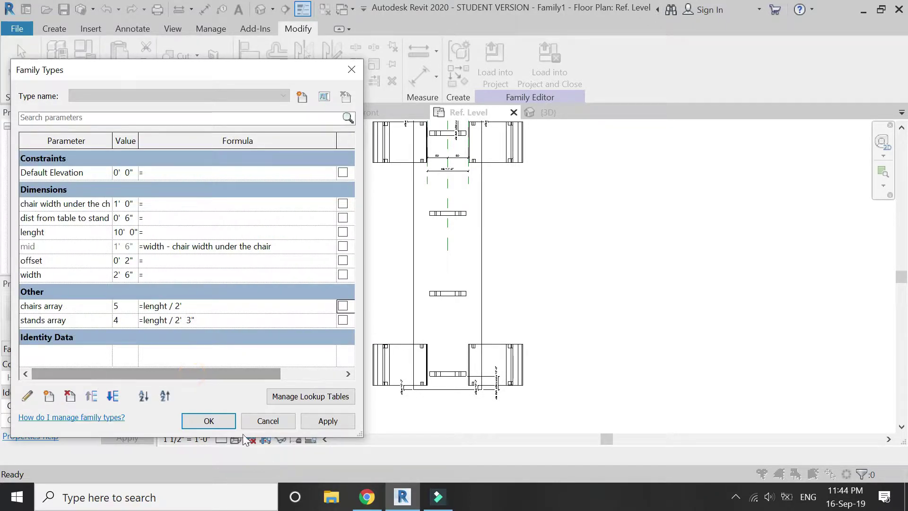
{"action": "left_click", "coordinate": [322, 419]}
{"action": "left_click", "coordinate": [208, 420]}
{"action": "scroll", "coordinate": [504, 315], "scroll_direction": "down", "scroll_amount": 2}
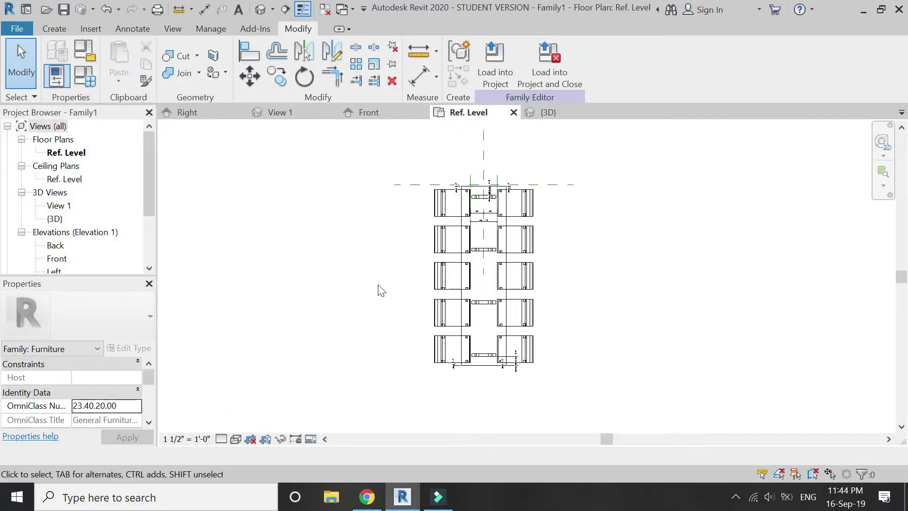
{"action": "scroll", "coordinate": [406, 314], "scroll_direction": "up", "scroll_amount": 2}
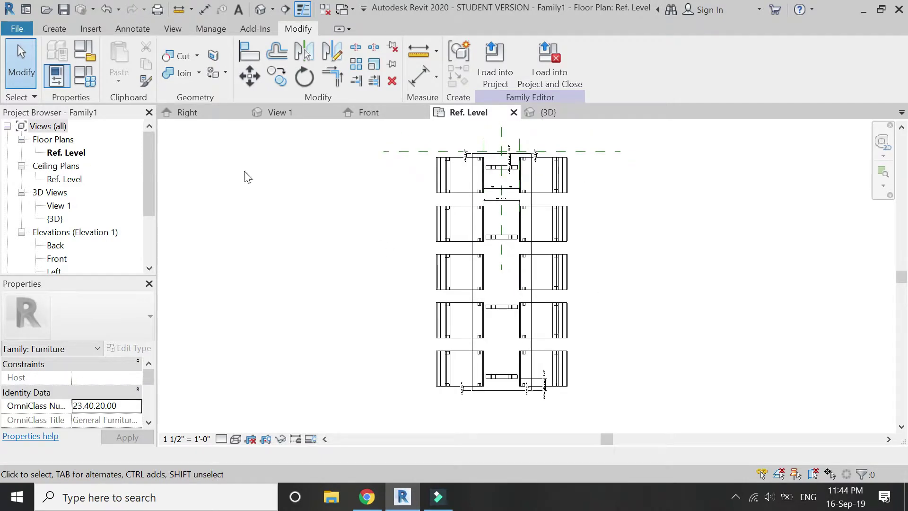
Flex the family by setting the lenght parameter to 5' and applying it
{"action": "left_click", "coordinate": [92, 81]}
{"action": "left_click", "coordinate": [134, 232]}
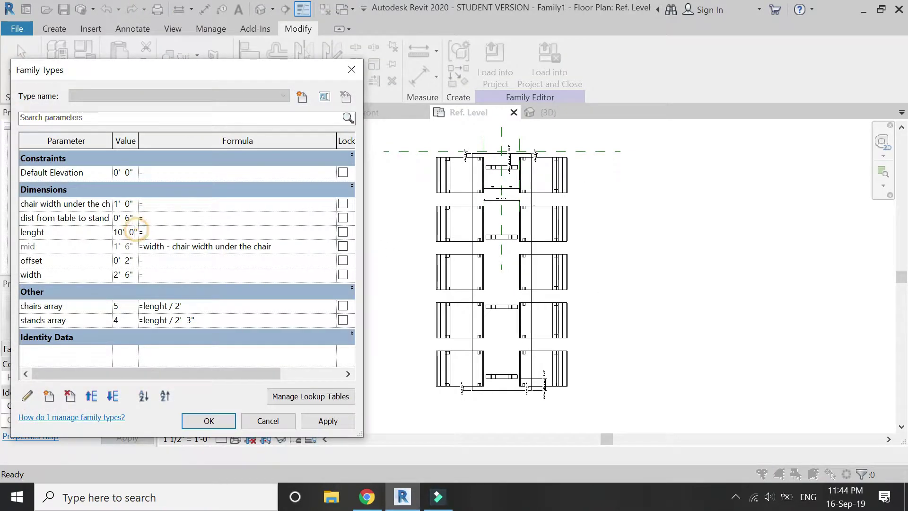
{"action": "left_click_drag", "start_coordinate": [114, 231], "coordinate": [184, 244]}
{"action": "type", "text": "5"}
{"action": "key", "text": "Tab"}
{"action": "left_click", "coordinate": [310, 421]}
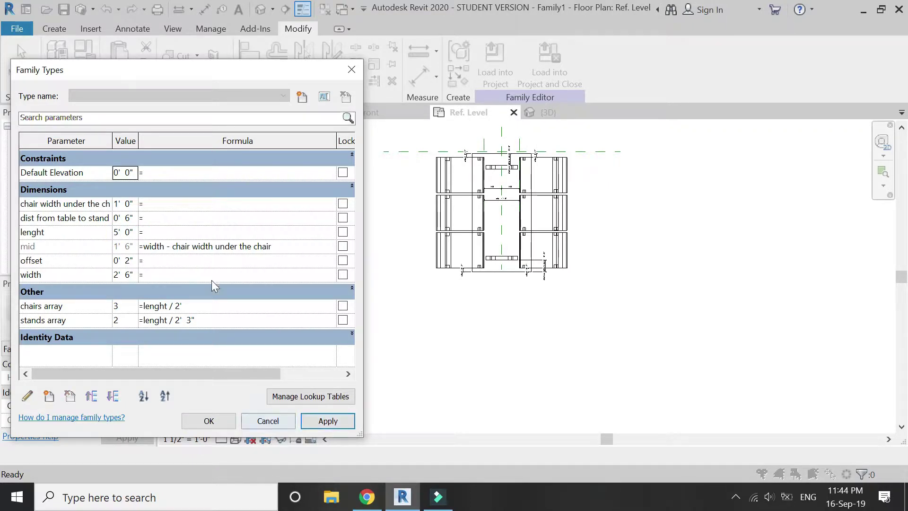
Try to apply a lenght value of 2' to the family
{"action": "left_click", "coordinate": [122, 232]}
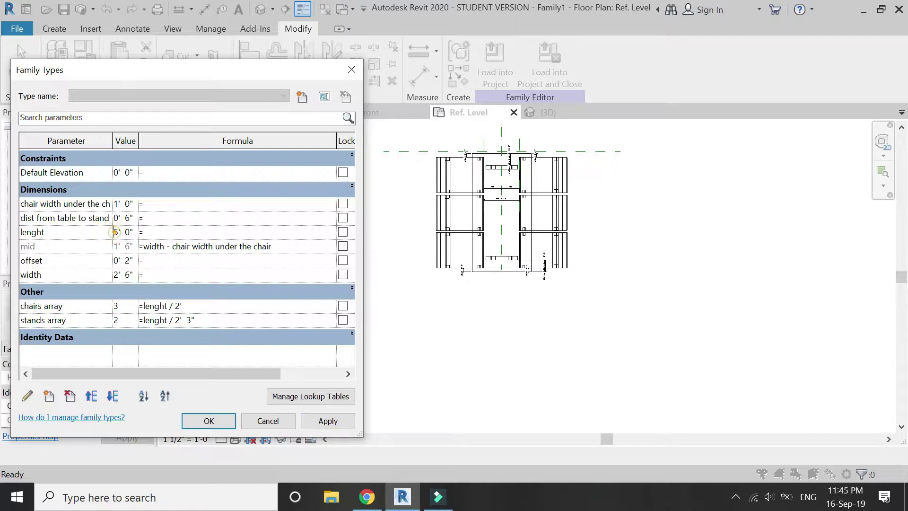
{"action": "left_click", "coordinate": [166, 233]}
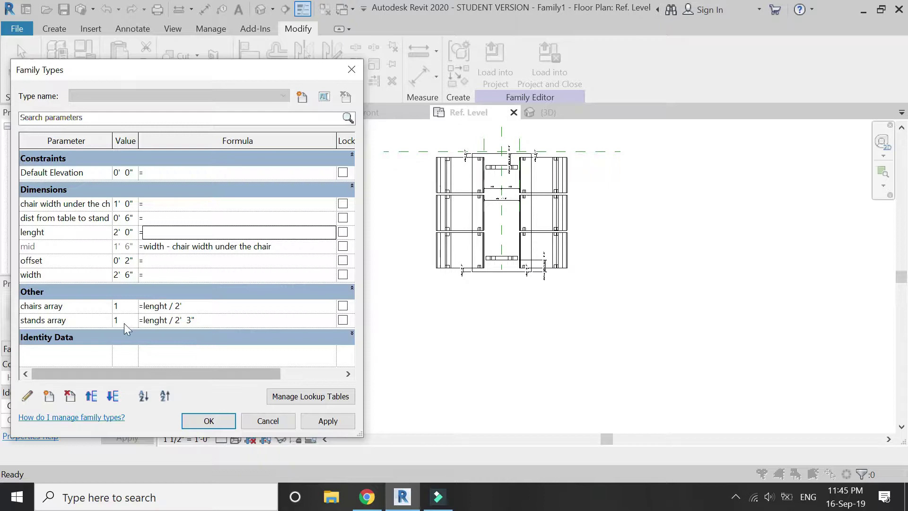
{"action": "left_click", "coordinate": [334, 419]}
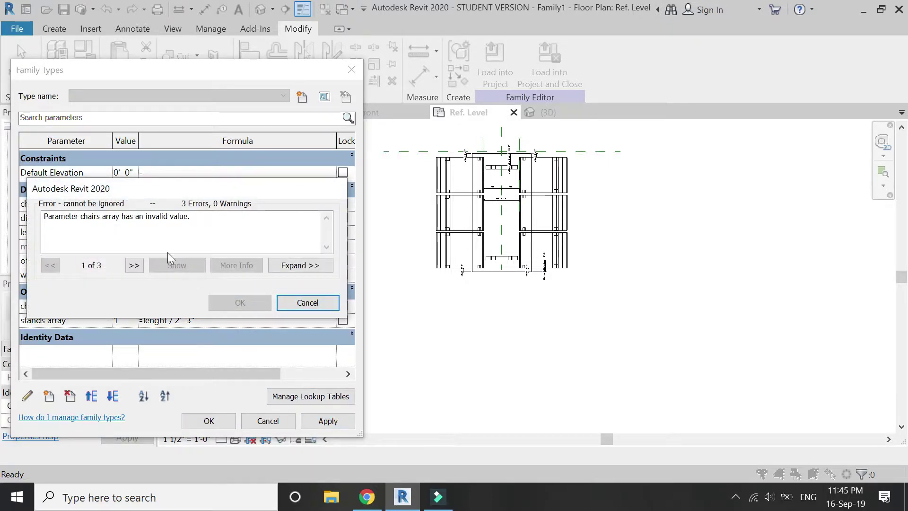
{"action": "left_click", "coordinate": [303, 301]}
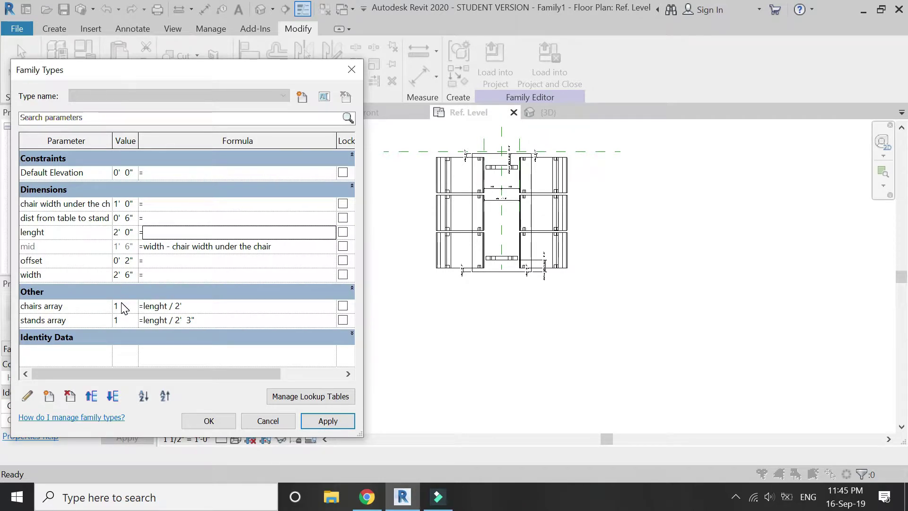
Flex the table and chair arrays by applying lenght values of 4', 6' and 8' in turn
{"action": "left_click", "coordinate": [125, 231]}
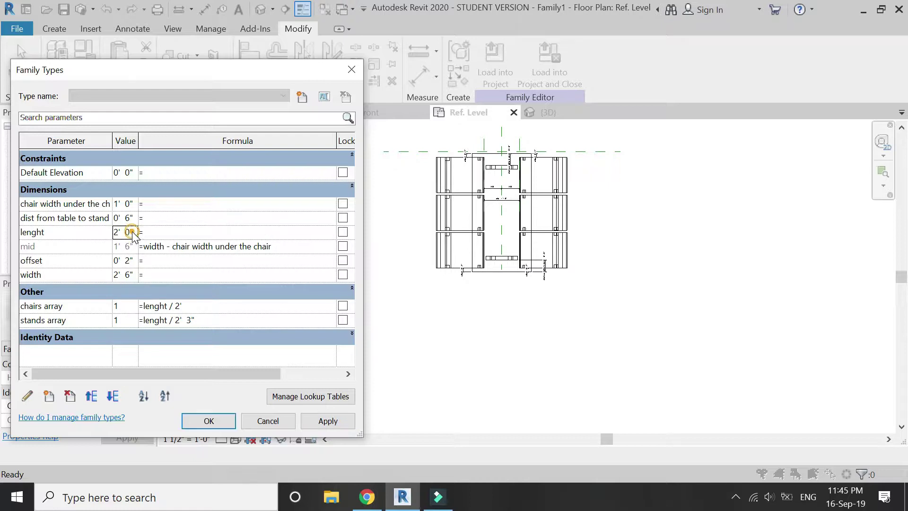
{"action": "type", "text": "4"}
{"action": "key", "text": "Tab"}
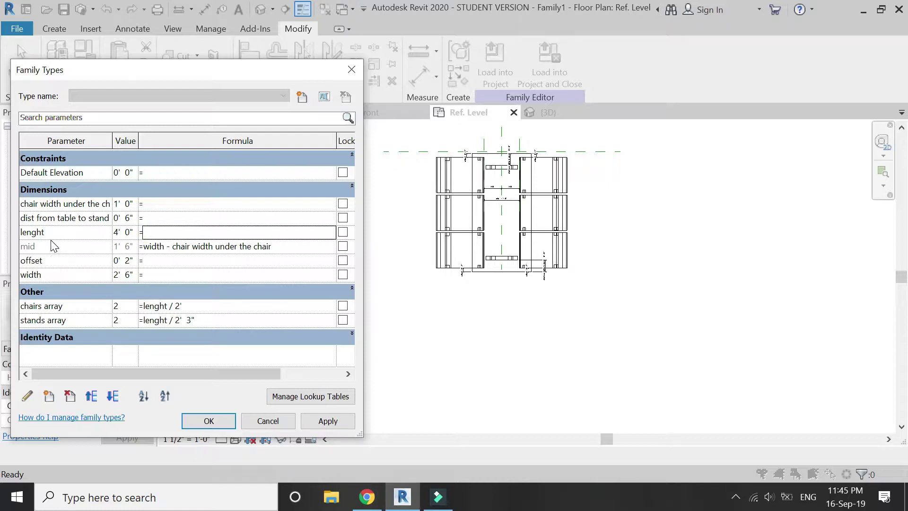
{"action": "left_click", "coordinate": [327, 420]}
{"action": "left_click", "coordinate": [131, 232]}
{"action": "type", "text": "6"}
{"action": "key", "text": "Tab"}
{"action": "left_click", "coordinate": [313, 421]}
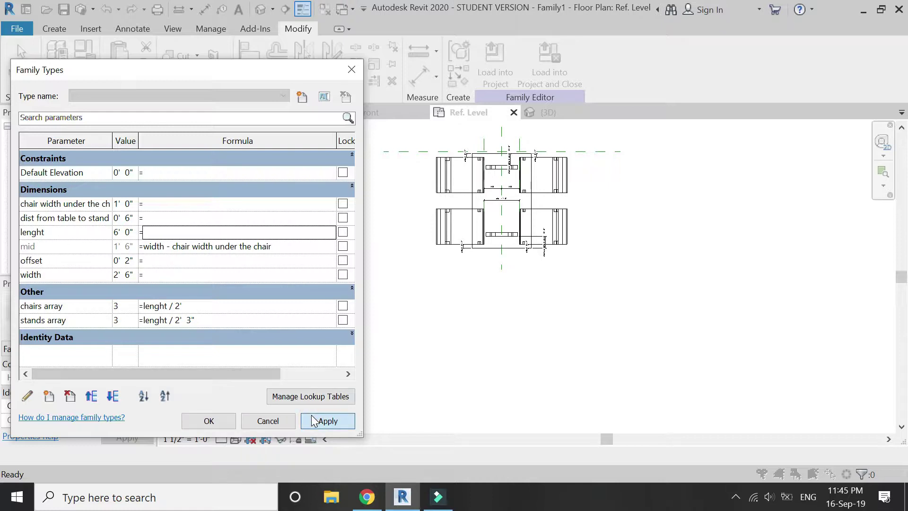
{"action": "left_click", "coordinate": [131, 232]}
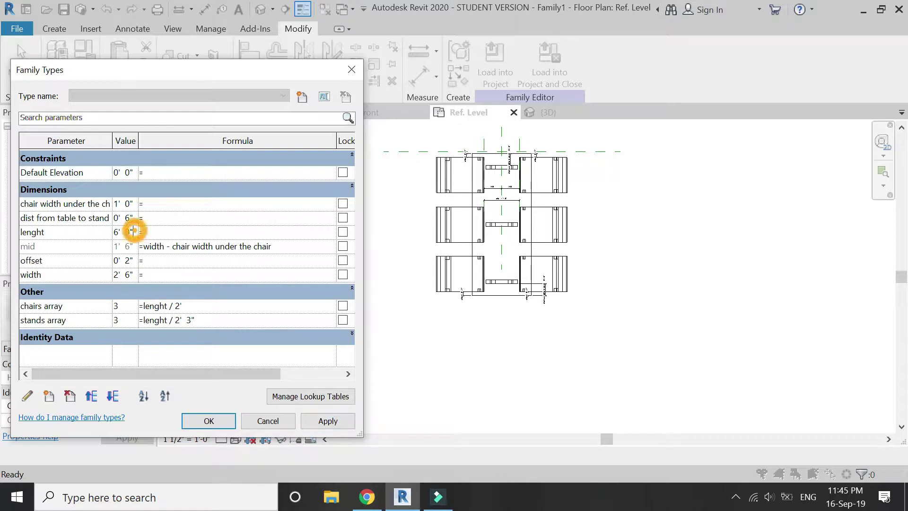
{"action": "type", "text": "8"}
{"action": "key", "text": "Tab"}
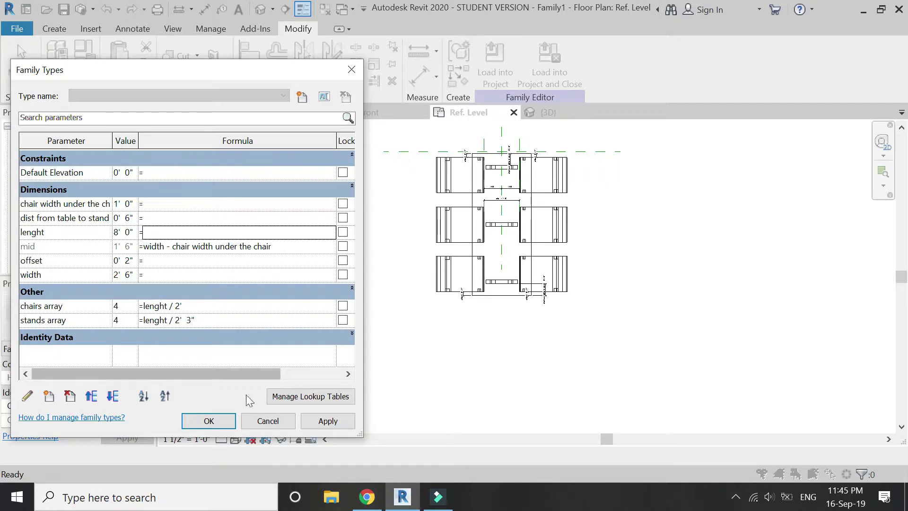
{"action": "left_click", "coordinate": [321, 420]}
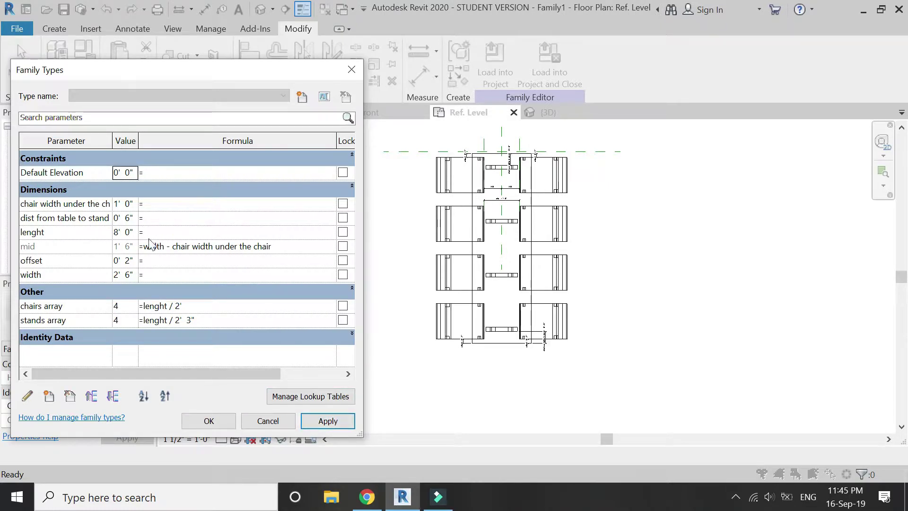
Set the lenght parameter to 10', apply it and close the family types
{"action": "left_click", "coordinate": [134, 232]}
{"action": "type", "text": "10"}
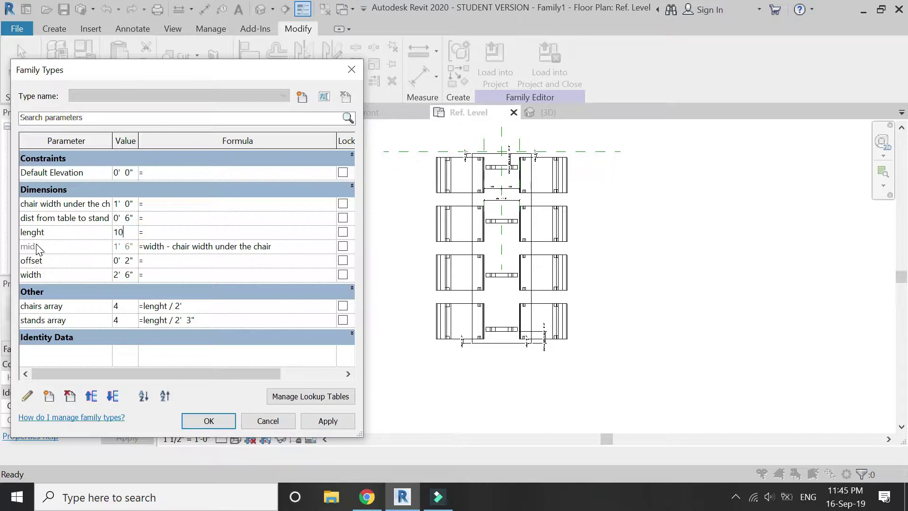
{"action": "key", "text": "Tab"}
{"action": "left_click", "coordinate": [328, 421]}
{"action": "left_click", "coordinate": [224, 422]}
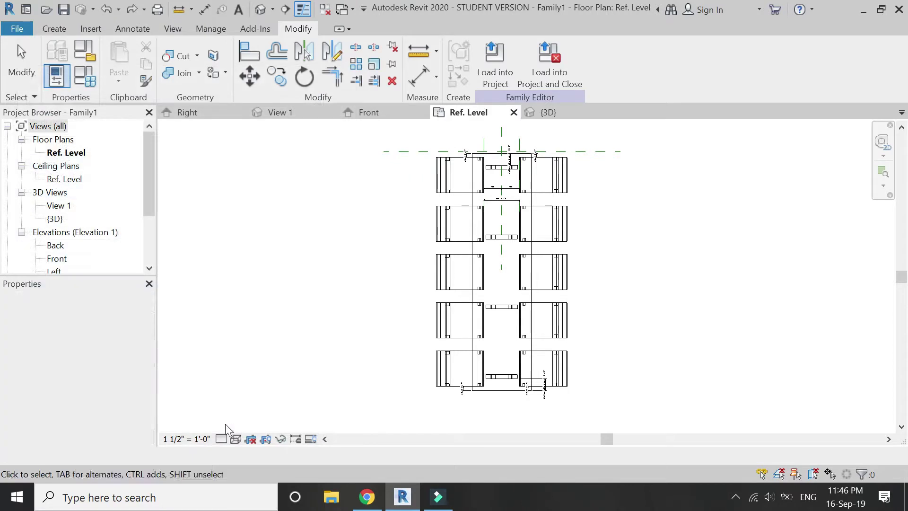
Align the inner edges of the second and third left-hand chairs to the reference plane left of the table's centre
{"action": "scroll", "coordinate": [474, 169], "scroll_direction": "up", "scroll_amount": 3}
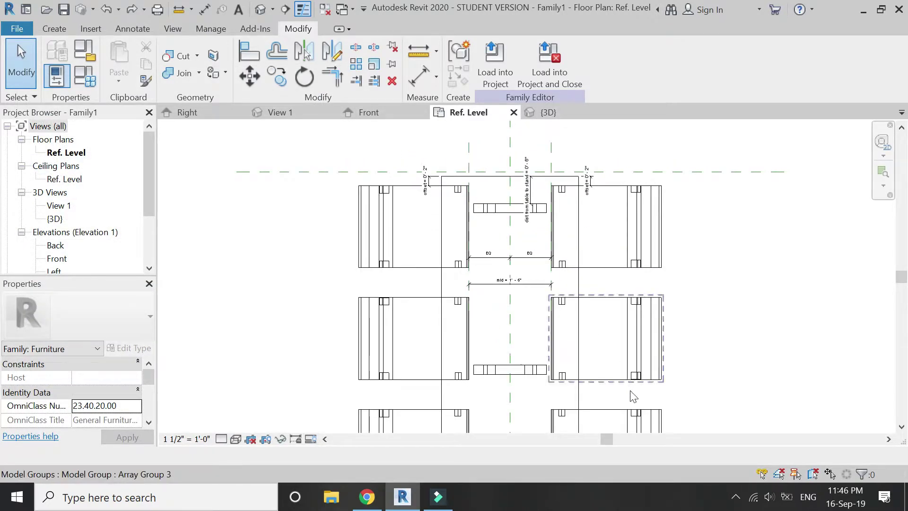
{"action": "left_click", "coordinate": [470, 163]}
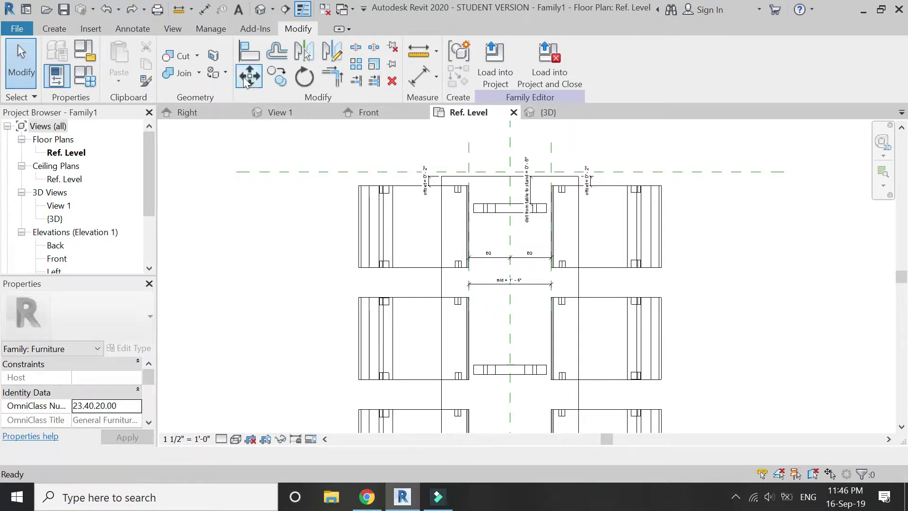
{"action": "left_click", "coordinate": [249, 51]}
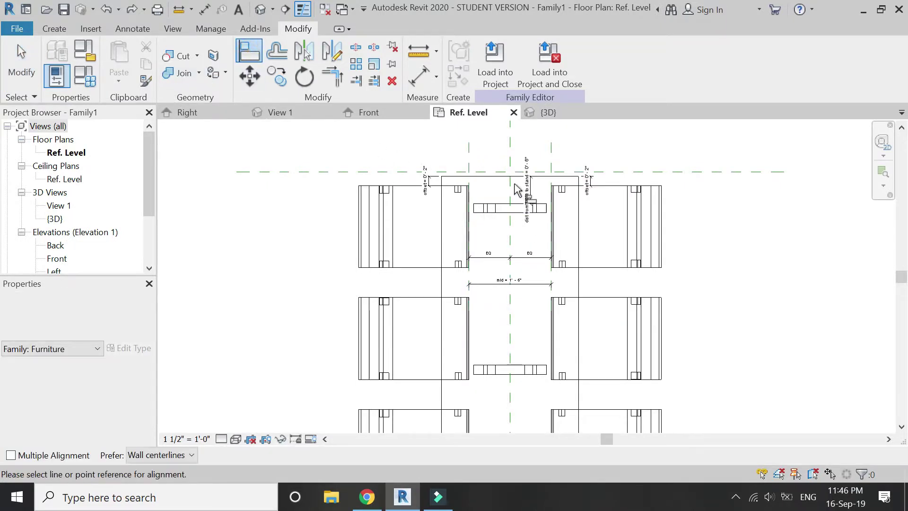
{"action": "left_click", "coordinate": [468, 152]}
{"action": "left_click", "coordinate": [470, 324]}
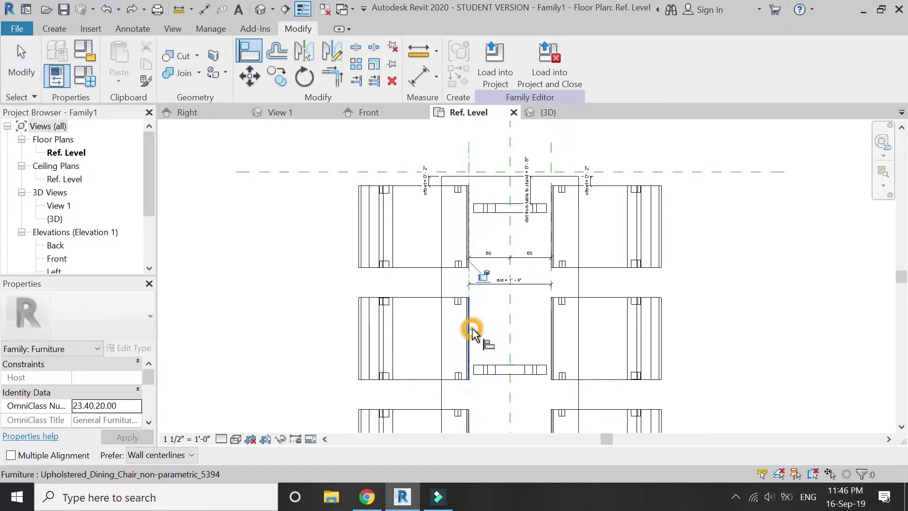
{"action": "left_click", "coordinate": [467, 156]}
{"action": "scroll", "coordinate": [473, 284], "scroll_direction": "down", "scroll_amount": 3}
{"action": "scroll", "coordinate": [466, 310], "scroll_direction": "up", "scroll_amount": 2}
{"action": "left_click", "coordinate": [447, 315]}
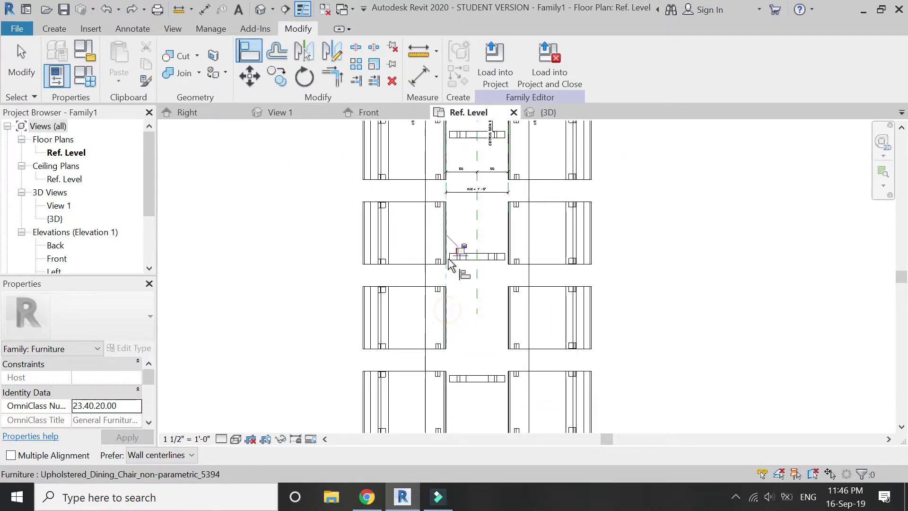
Align the inner edges of the fourth and fifth left-hand chairs to the reference plane left of the table's centre
{"action": "scroll", "coordinate": [428, 303], "scroll_direction": "down", "scroll_amount": 3}
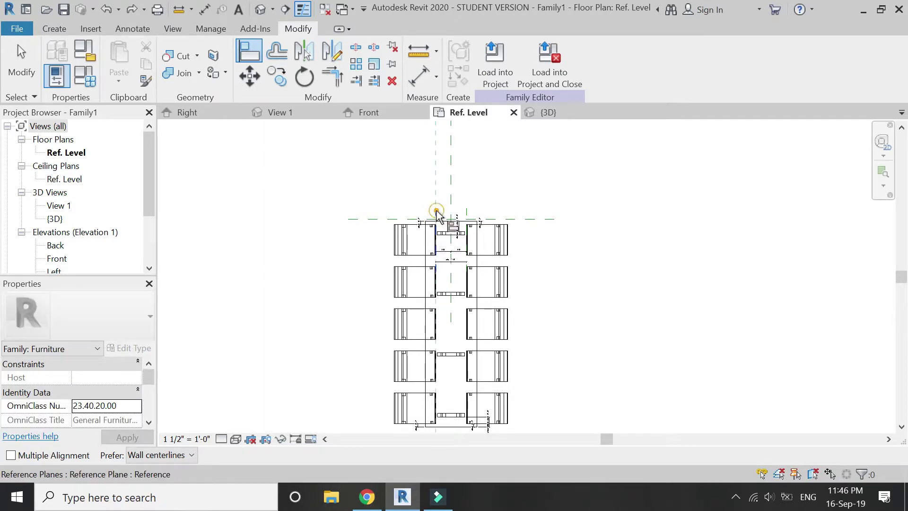
{"action": "scroll", "coordinate": [436, 330], "scroll_direction": "up", "scroll_amount": 2}
{"action": "left_click", "coordinate": [436, 330]}
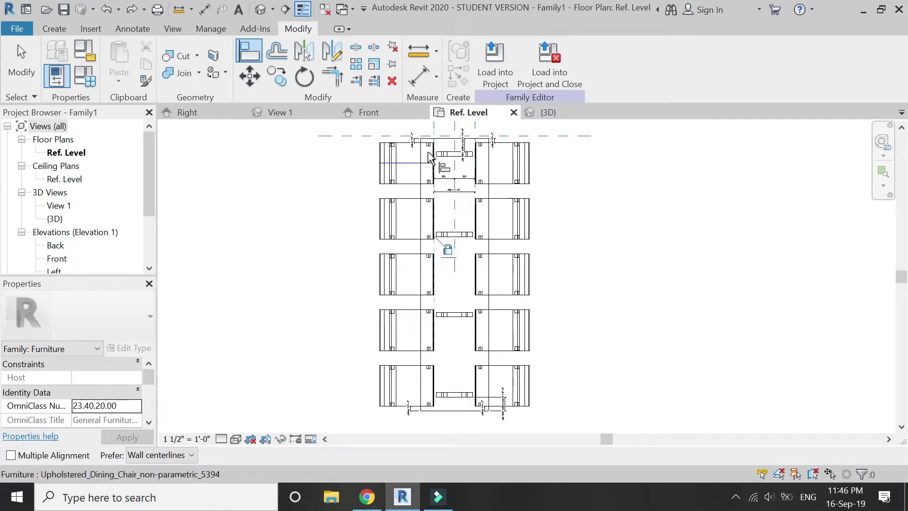
{"action": "left_click", "coordinate": [434, 127]}
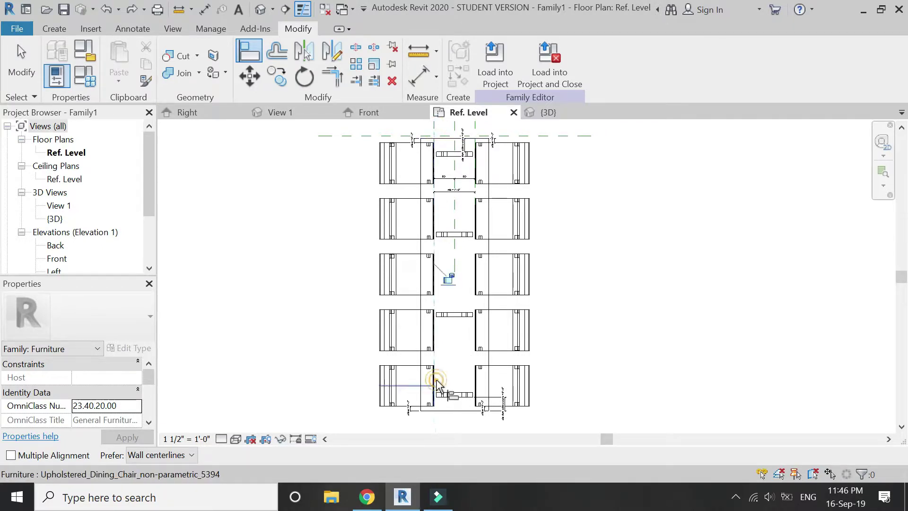
{"action": "scroll", "coordinate": [434, 320], "scroll_direction": "down", "scroll_amount": 1}
Align the inner edge of the third right-hand chair to the reference plane right of the table's centre
{"action": "scroll", "coordinate": [468, 191], "scroll_direction": "up", "scroll_amount": 1}
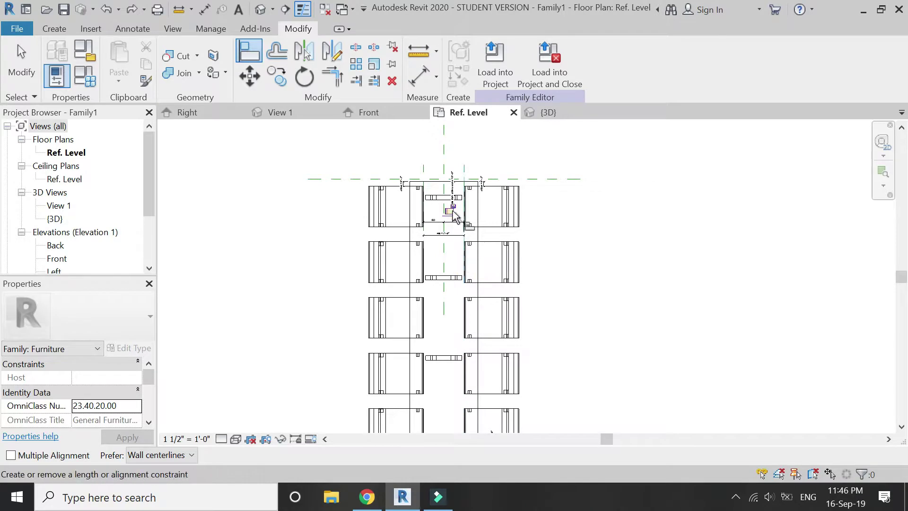
{"action": "left_click", "coordinate": [464, 177]}
{"action": "left_click", "coordinate": [464, 308]}
{"action": "scroll", "coordinate": [459, 237], "scroll_direction": "down", "scroll_amount": 2}
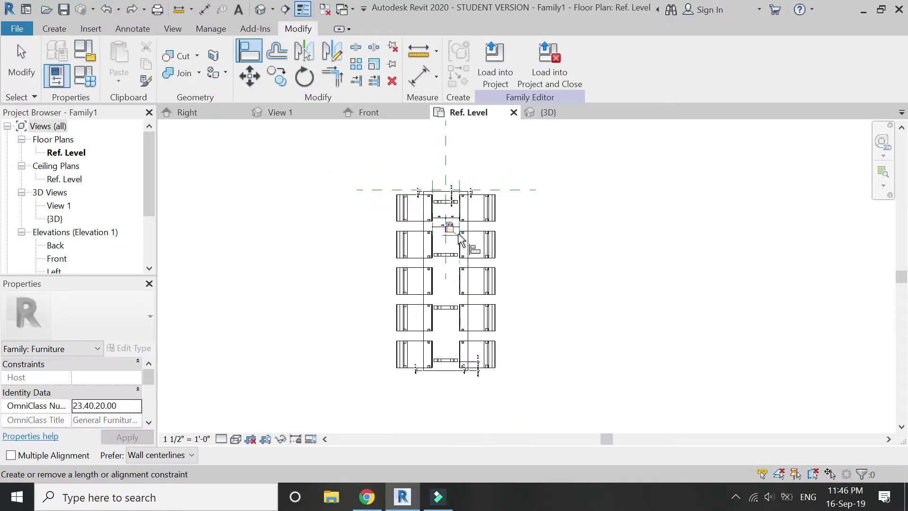
{"action": "key", "text": "Escape"}
{"action": "left_click", "coordinate": [461, 190]}
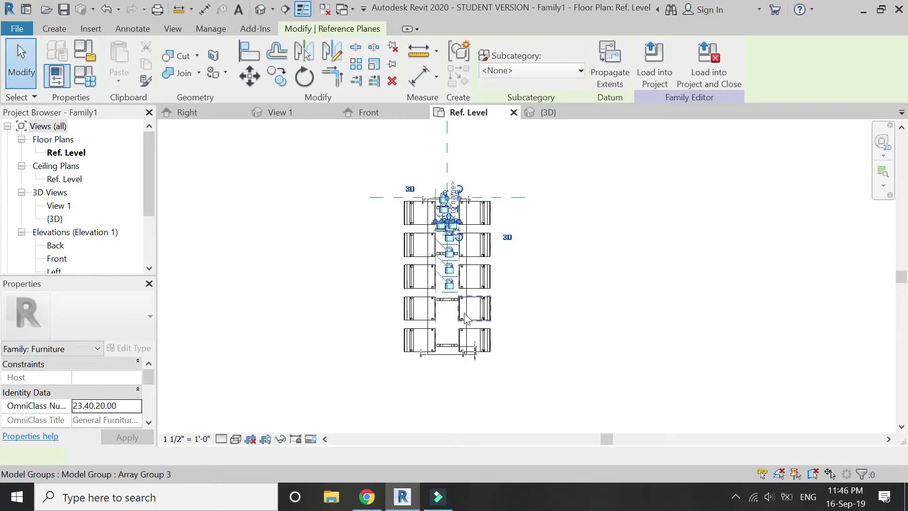
{"action": "scroll", "coordinate": [448, 185], "scroll_direction": "up", "scroll_amount": 2}
{"action": "key", "text": "Escape"}
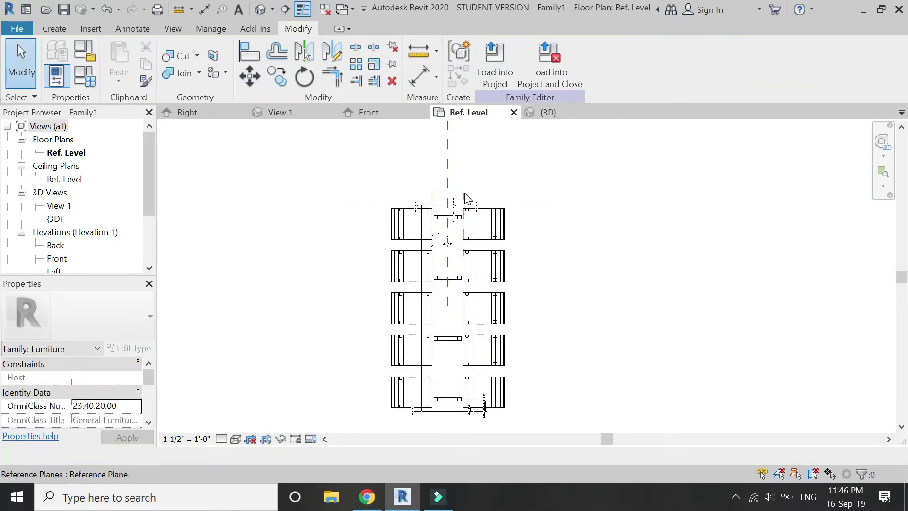
Align the inner edges of the fourth and fifth right-hand chairs to the reference plane right of the table's centre
{"action": "key", "text": "a"}
{"action": "key", "text": "l"}
{"action": "left_click", "coordinate": [463, 195]}
{"action": "left_click", "coordinate": [461, 345]}
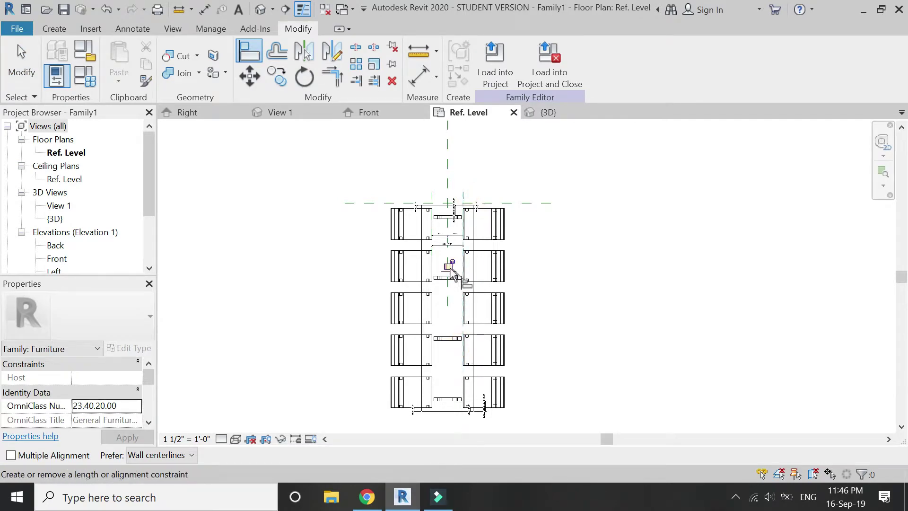
{"action": "left_click", "coordinate": [463, 194]}
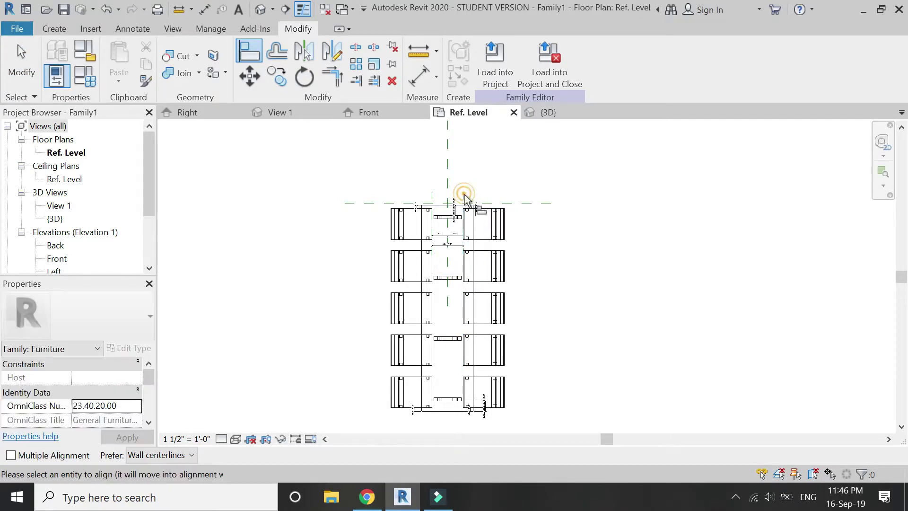
{"action": "left_click", "coordinate": [465, 395]}
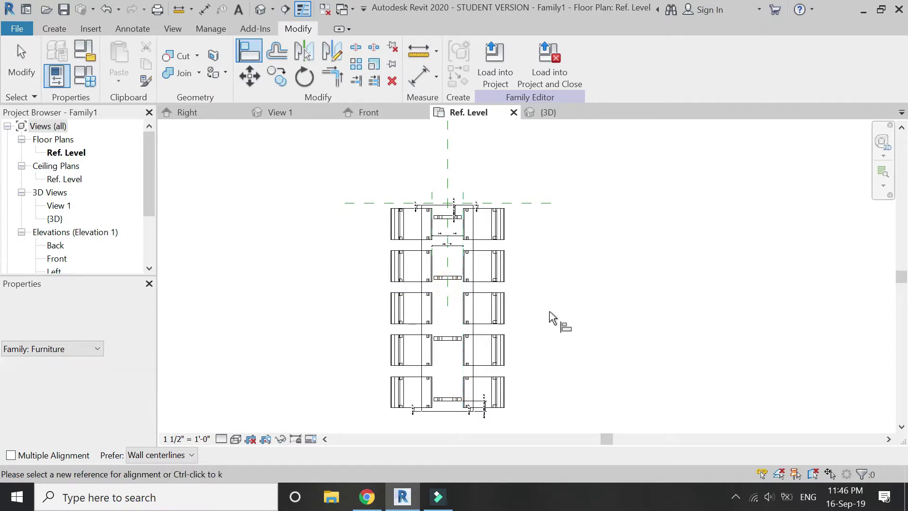
{"action": "key", "text": "Escape"}
{"action": "key", "text": "Escape"}
Flex the chair positions by applying values of 0' 4" and 0' to the chair width under the chair parameter
{"action": "scroll", "coordinate": [520, 317], "scroll_direction": "down", "scroll_amount": 2}
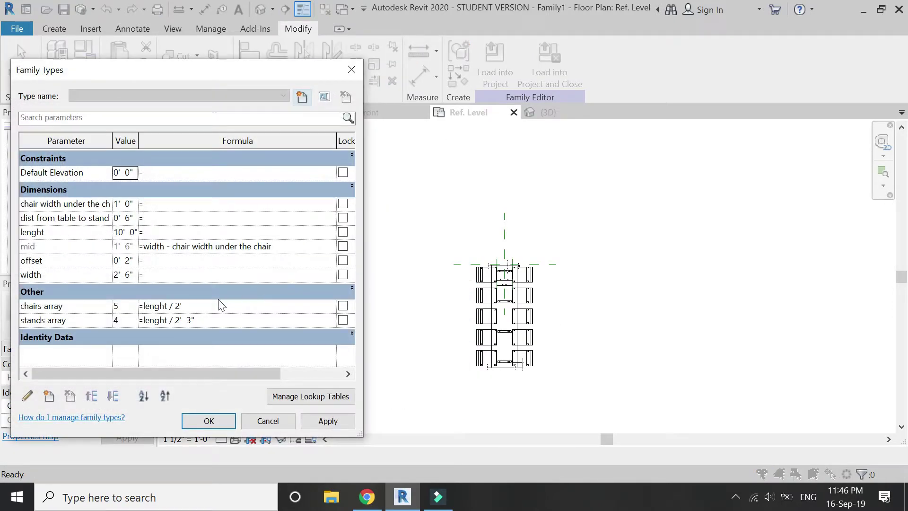
{"action": "double_click", "coordinate": [133, 203]}
{"action": "type", "text": "4"}
{"action": "key", "text": "Tab"}
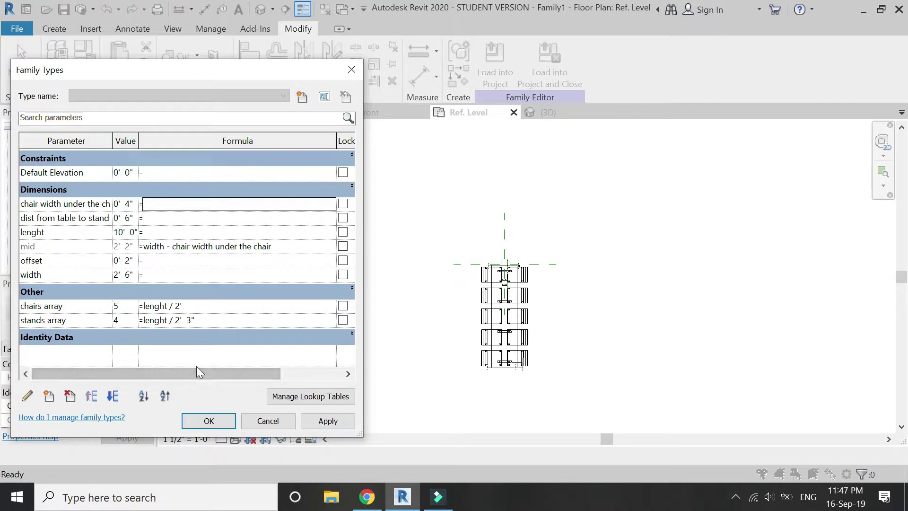
{"action": "left_click", "coordinate": [321, 421]}
{"action": "double_click", "coordinate": [132, 204]}
{"action": "type", "text": "0"}
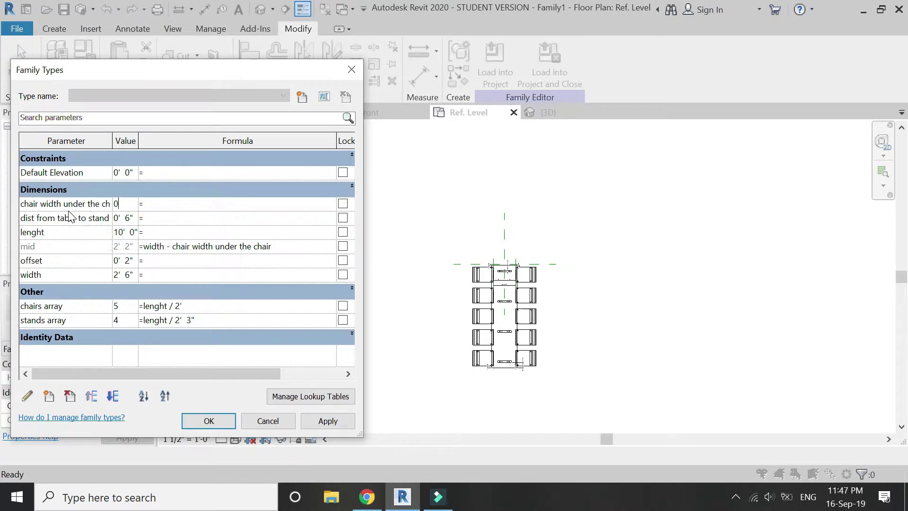
{"action": "key", "text": "Tab"}
{"action": "left_click", "coordinate": [329, 421]}
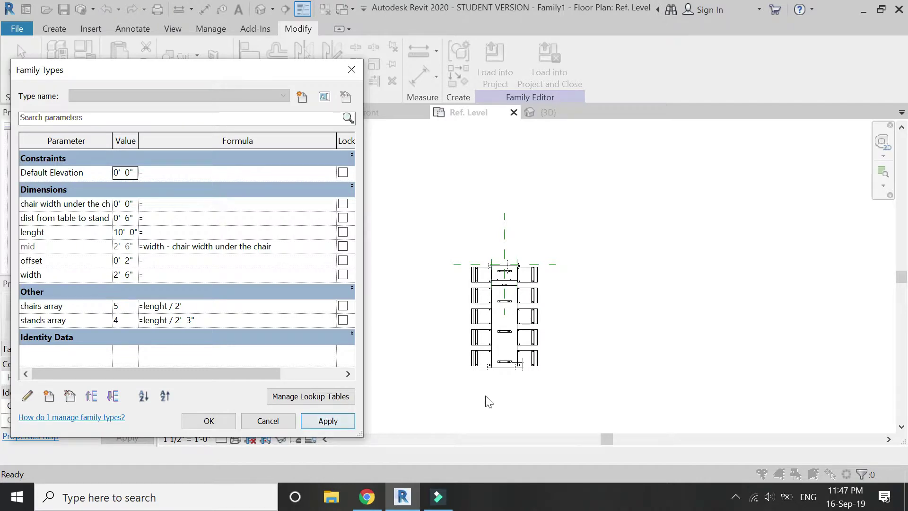
Test a negative overlap by applying -1' to the chair width under the chair parameter
{"action": "left_click", "coordinate": [132, 203]}
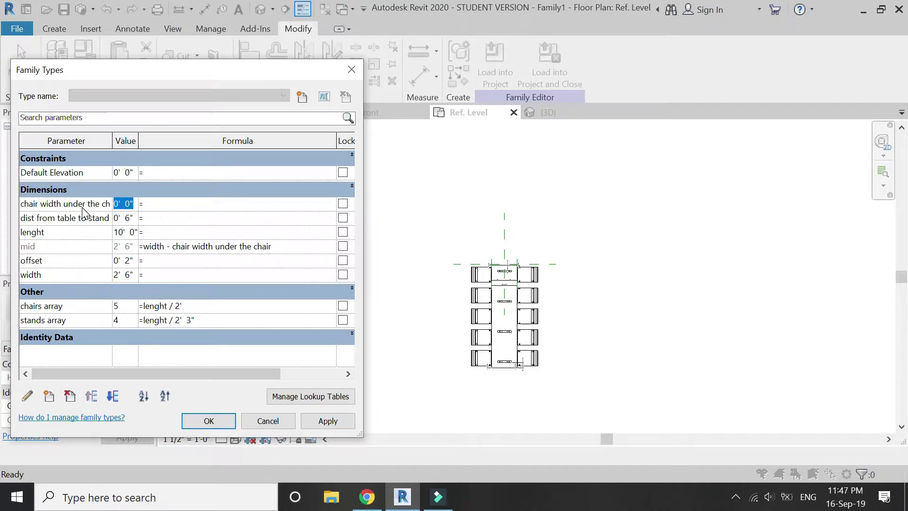
{"action": "type", "text": "-1"}
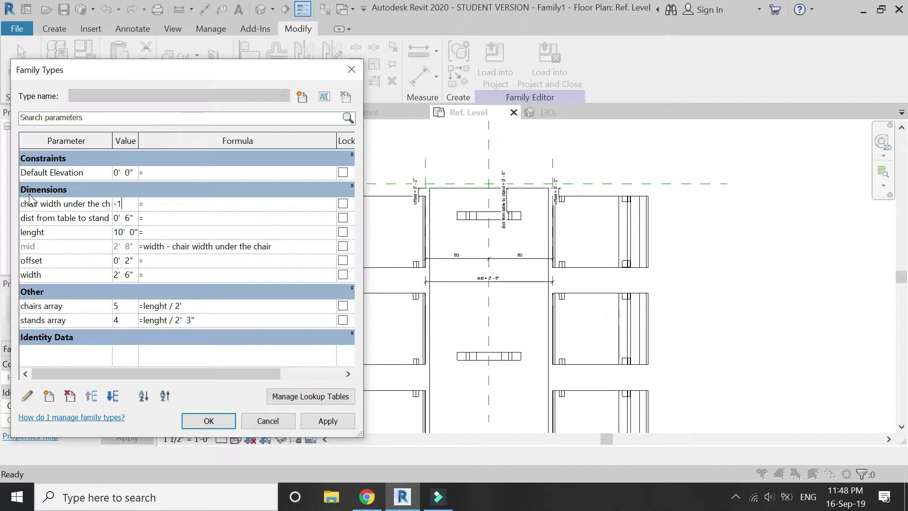
{"action": "key", "text": "Tab"}
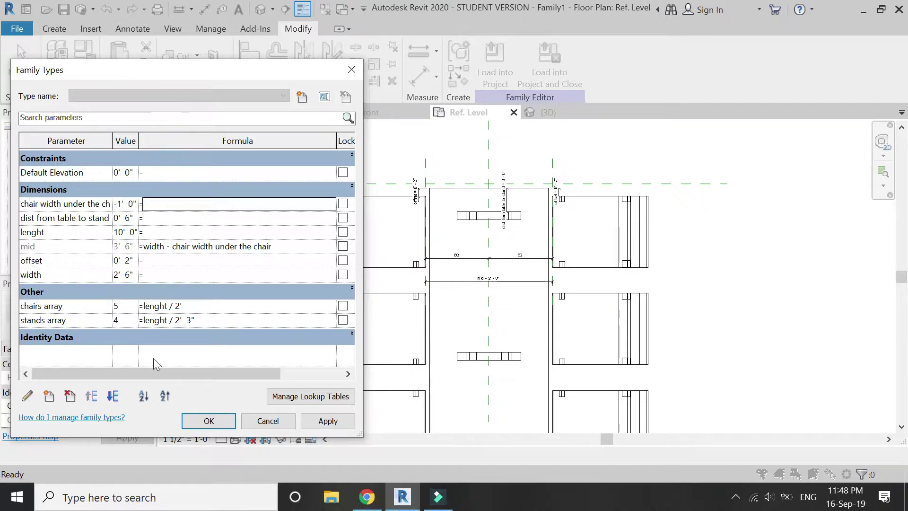
{"action": "left_click", "coordinate": [320, 421]}
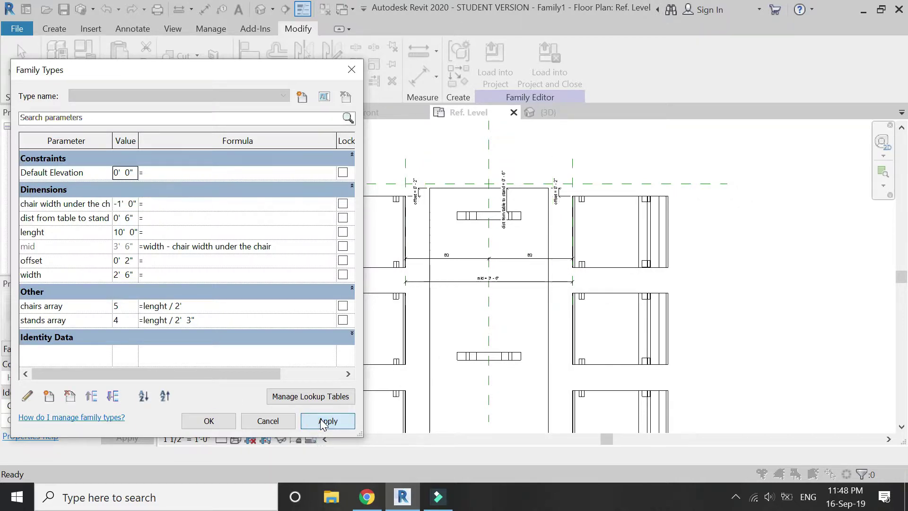
Set the chair width under the chair parameter to 1' and apply it
{"action": "left_click", "coordinate": [119, 208]}
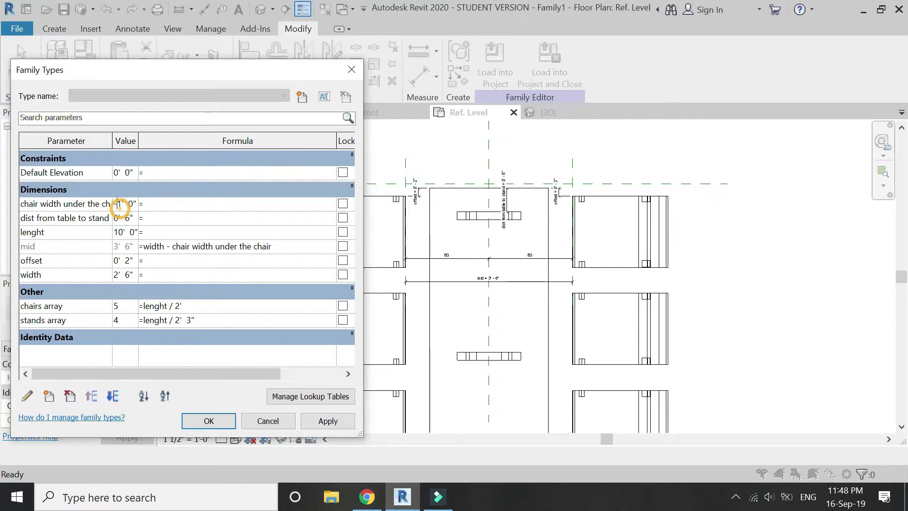
{"action": "type", "text": "1'"}
{"action": "key", "text": "Tab"}
{"action": "left_click", "coordinate": [315, 420]}
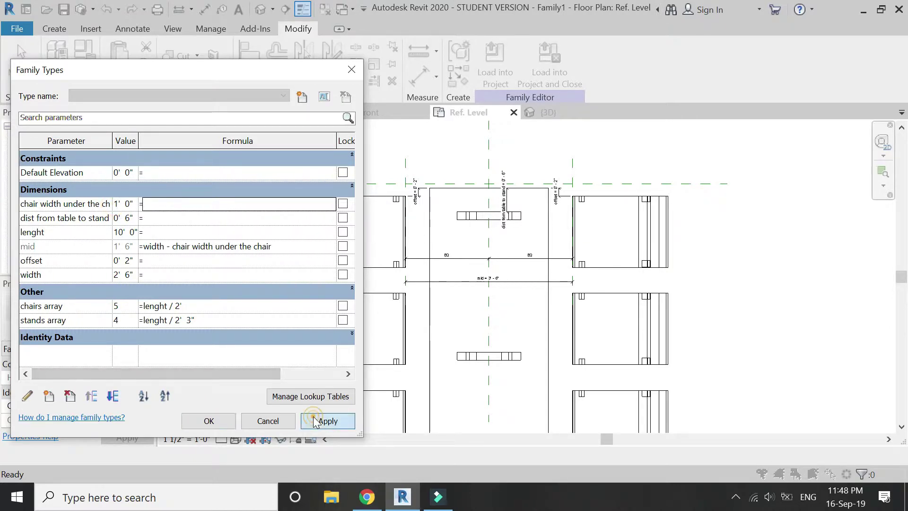
Set the lenght parameter to 6' and apply it to the family
{"action": "left_click", "coordinate": [138, 233]}
{"action": "left_click", "coordinate": [115, 232]}
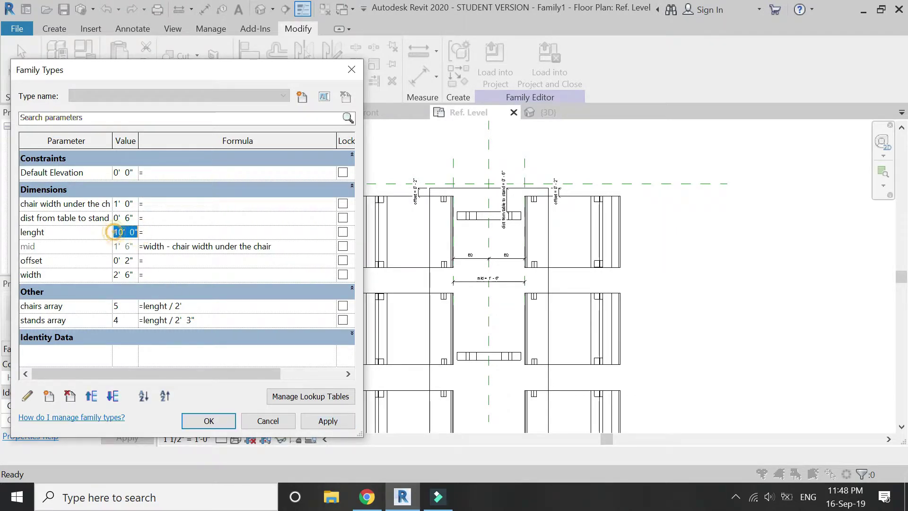
{"action": "key", "text": "Tab"}
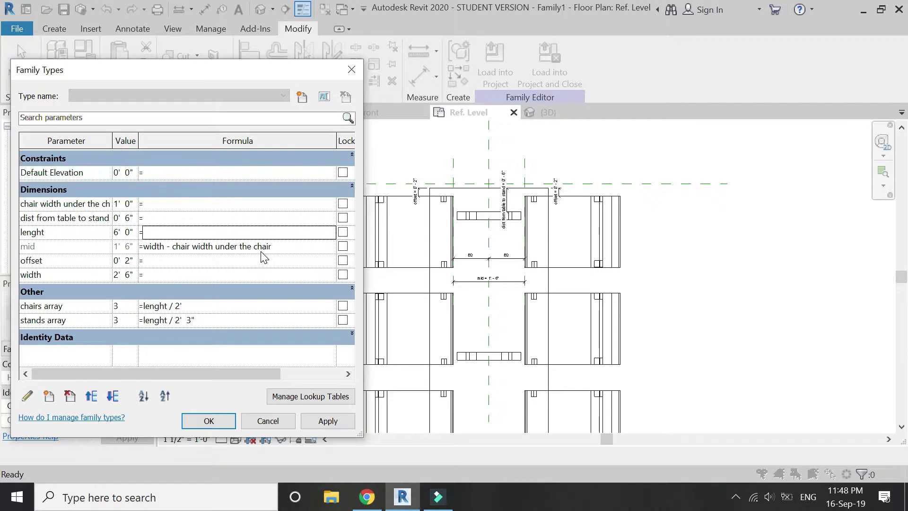
{"action": "left_click", "coordinate": [317, 422]}
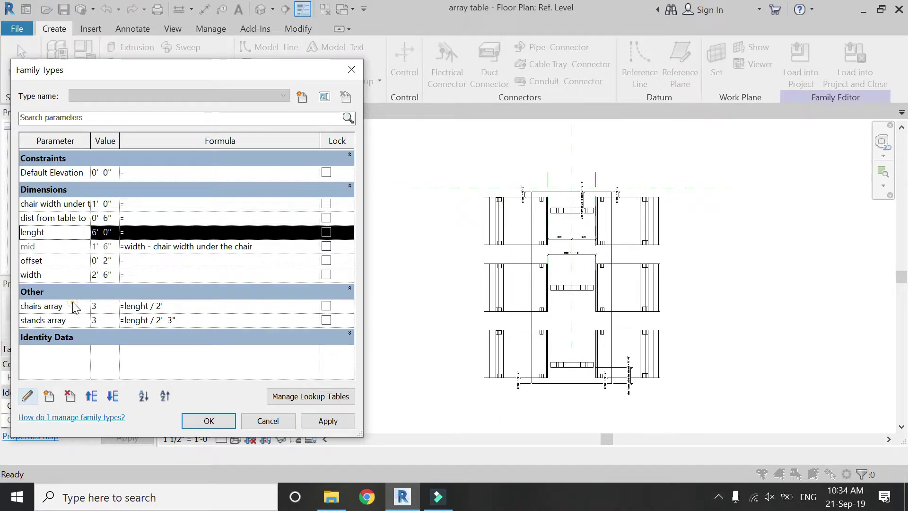
Change the chairs array and stands array parameters to instance parameters
{"action": "left_click", "coordinate": [76, 307]}
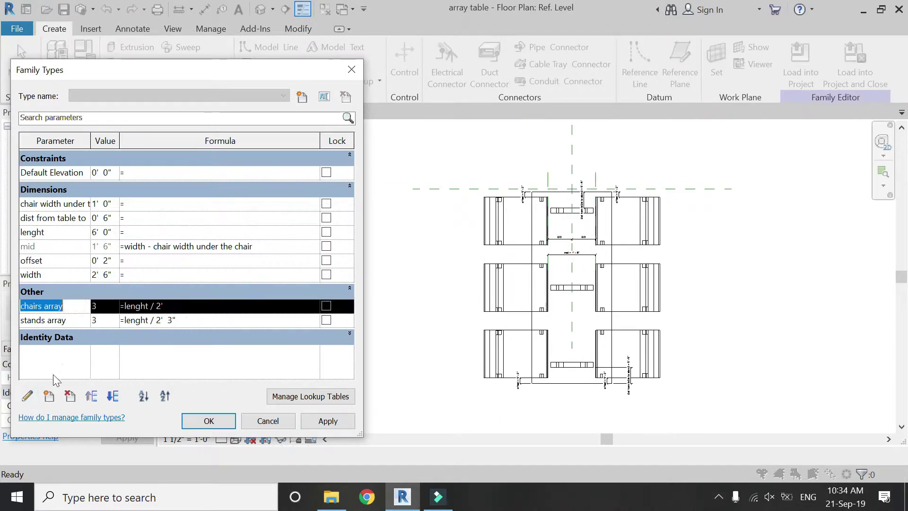
{"action": "left_click", "coordinate": [28, 396]}
{"action": "left_click", "coordinate": [306, 266]}
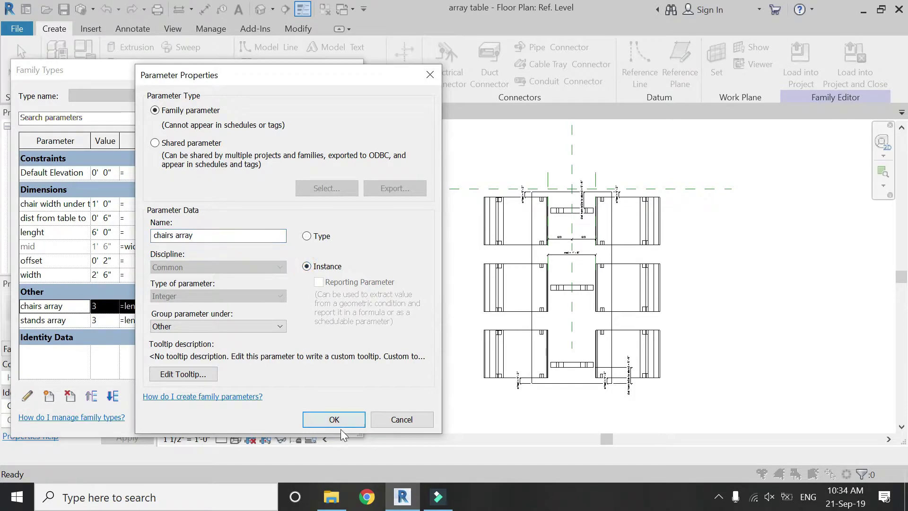
{"action": "left_click", "coordinate": [334, 419]}
{"action": "left_click", "coordinate": [75, 321]}
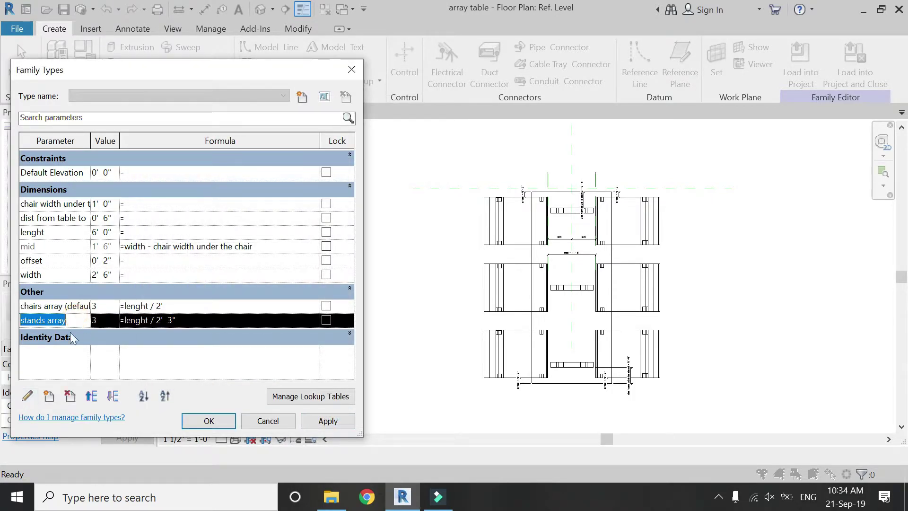
{"action": "left_click", "coordinate": [31, 396]}
{"action": "left_click", "coordinate": [308, 266]}
{"action": "left_click", "coordinate": [335, 421]}
Change the lenght and mid parameters to instance parameters
{"action": "left_click", "coordinate": [56, 231]}
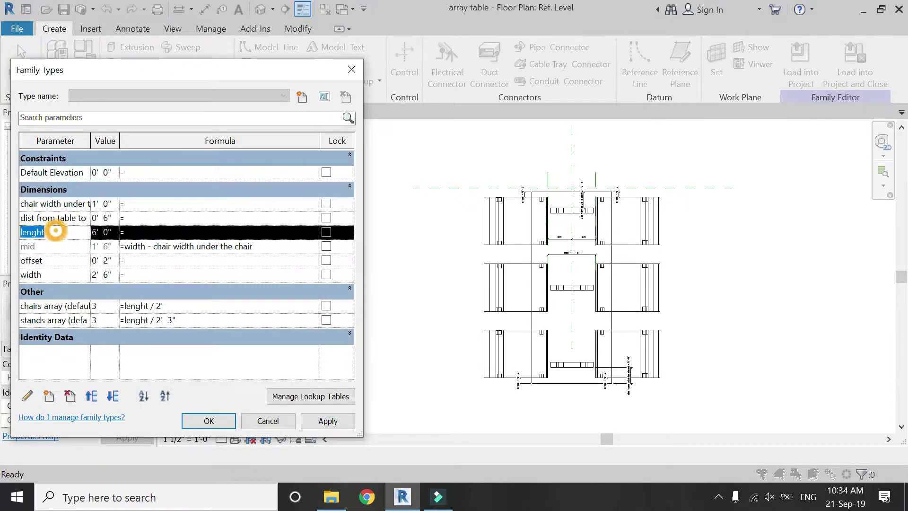
{"action": "left_click", "coordinate": [28, 397]}
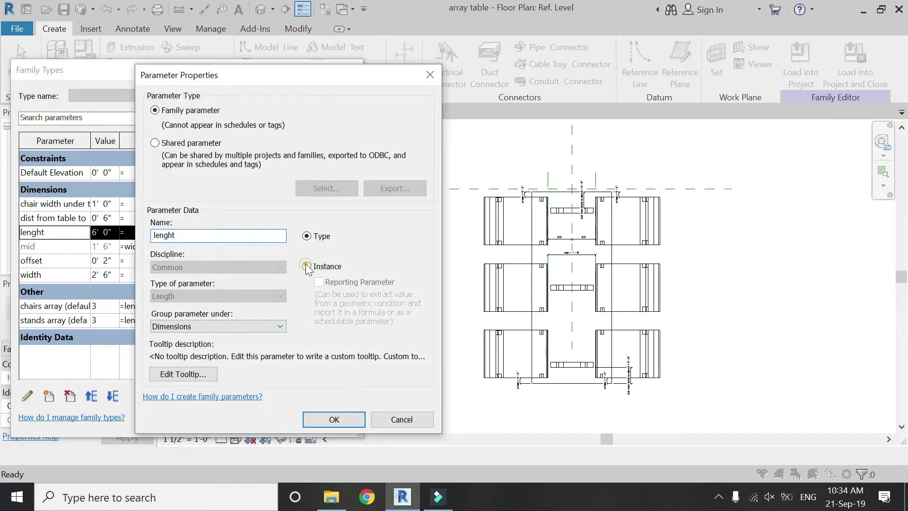
{"action": "left_click", "coordinate": [307, 266]}
{"action": "left_click", "coordinate": [343, 422]}
{"action": "left_click", "coordinate": [33, 274]}
{"action": "left_click", "coordinate": [35, 247]}
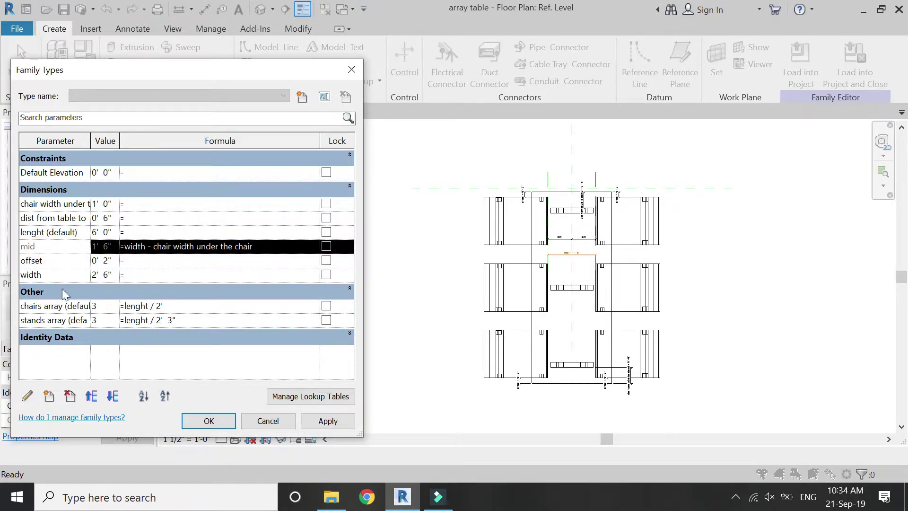
{"action": "left_click", "coordinate": [27, 396]}
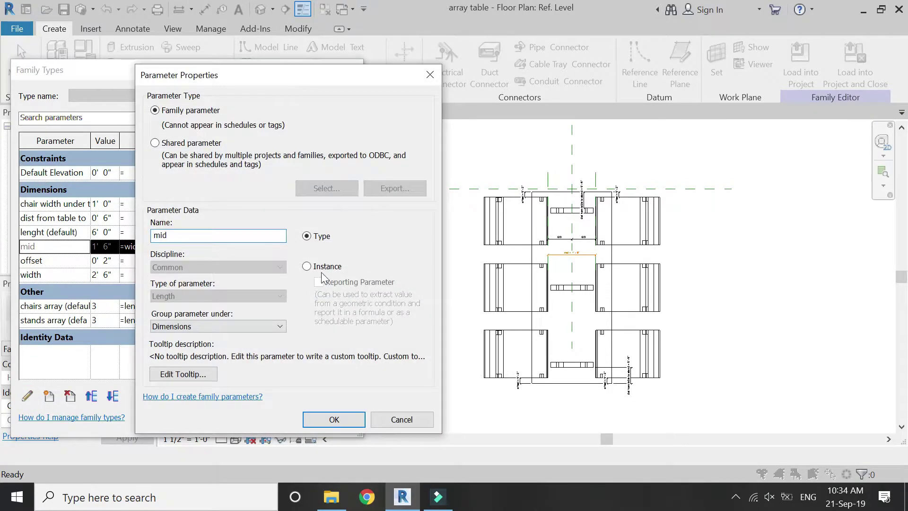
{"action": "left_click", "coordinate": [308, 267]}
{"action": "left_click", "coordinate": [333, 420]}
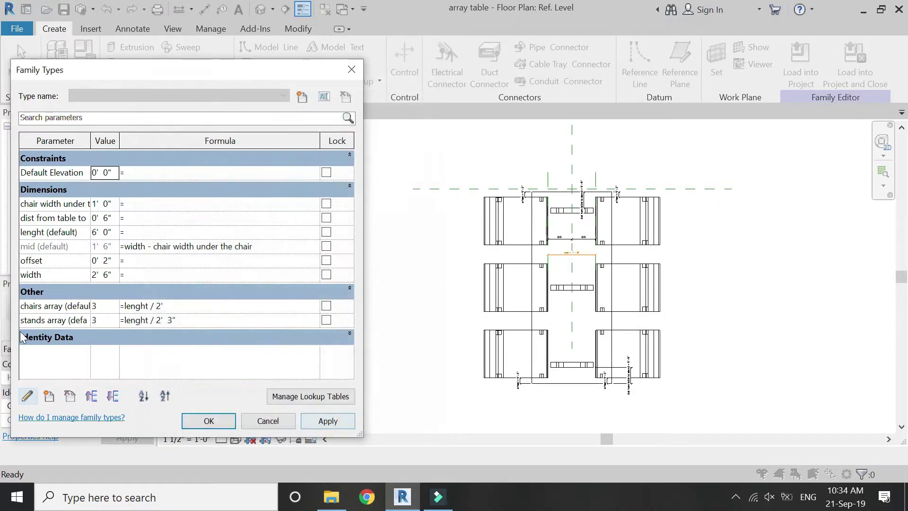
Change the width parameter to an instance parameter and accept the family types
{"action": "left_click", "coordinate": [56, 275]}
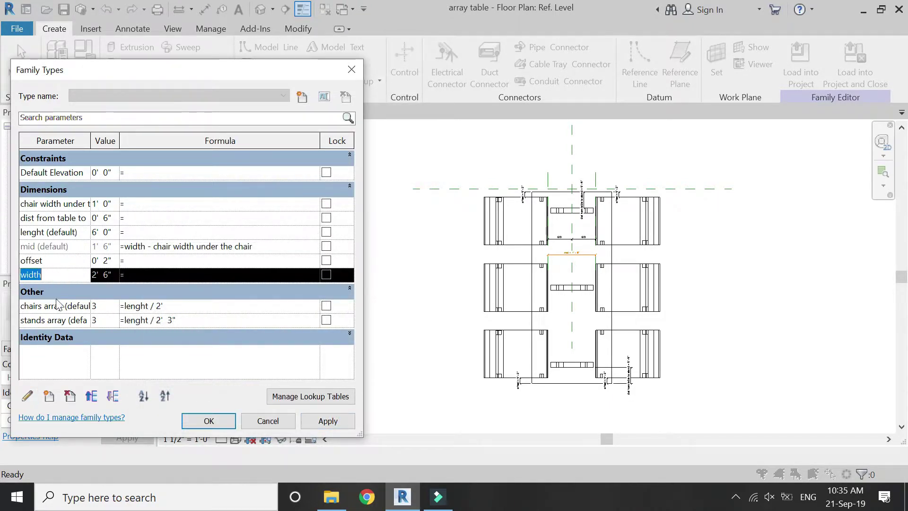
{"action": "left_click", "coordinate": [27, 396]}
{"action": "left_click", "coordinate": [307, 267]}
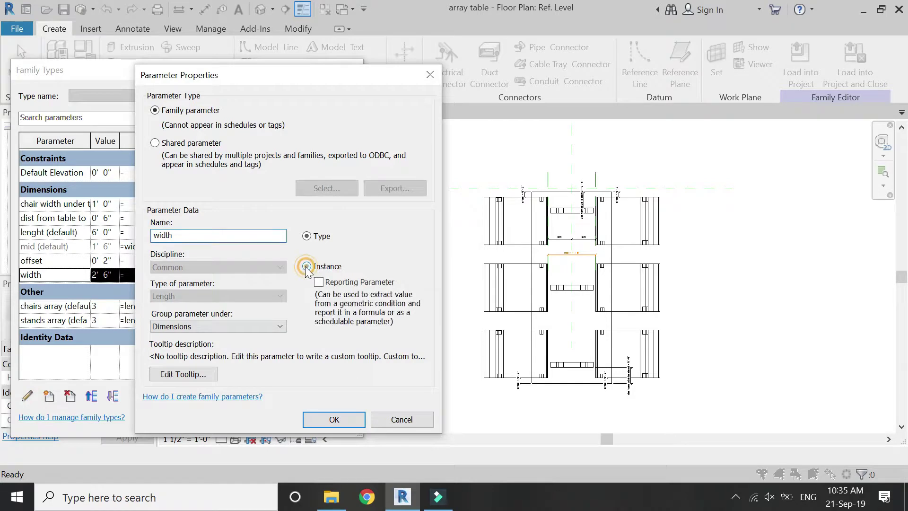
{"action": "left_click", "coordinate": [333, 419]}
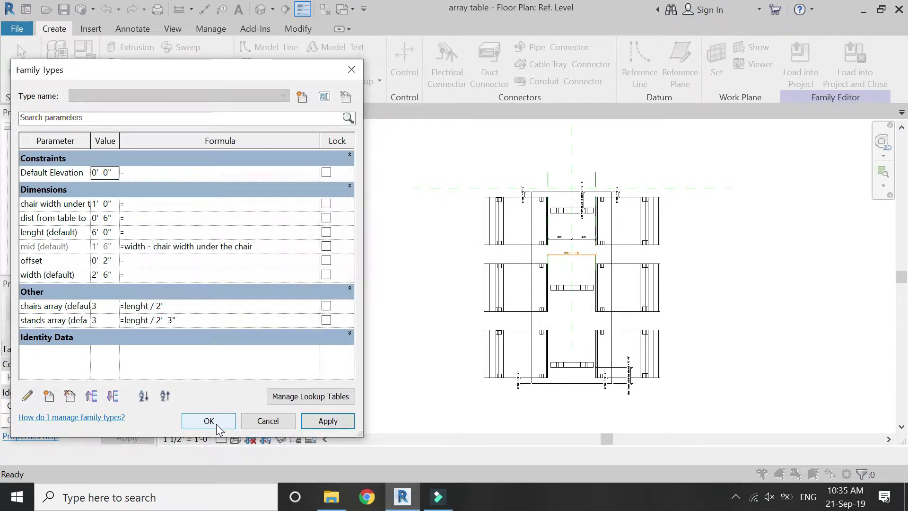
{"action": "left_click", "coordinate": [216, 424]}
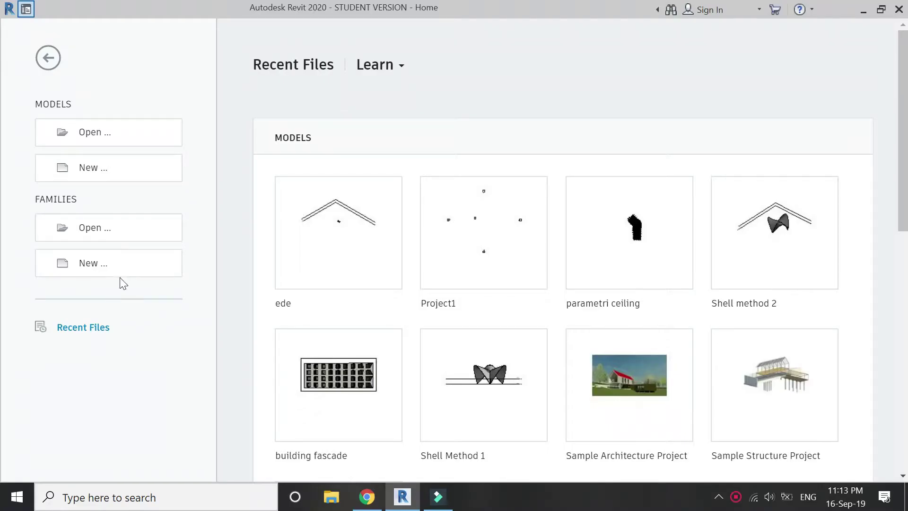
Create a new family from the Furniture template
{"action": "left_click", "coordinate": [113, 268]}
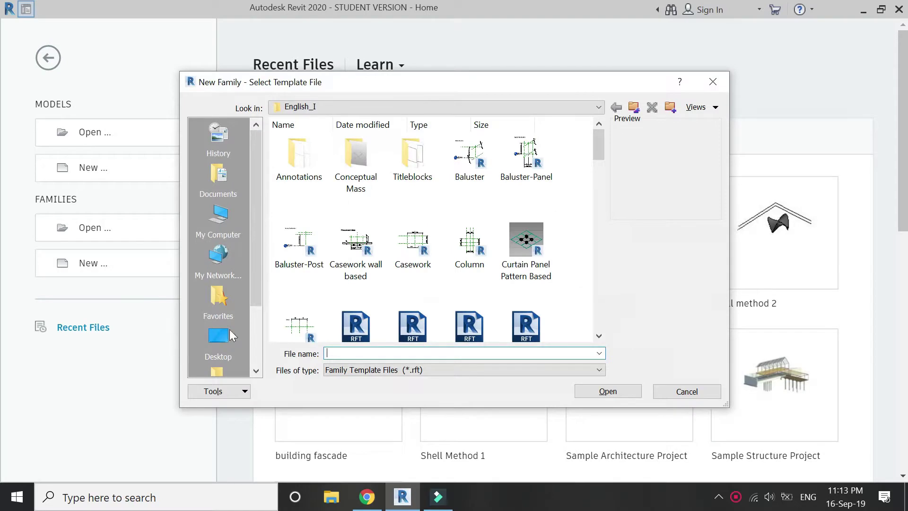
{"action": "left_click", "coordinate": [402, 250]}
{"action": "scroll", "coordinate": [402, 249], "scroll_direction": "down", "scroll_amount": 3}
{"action": "left_click", "coordinate": [470, 156]}
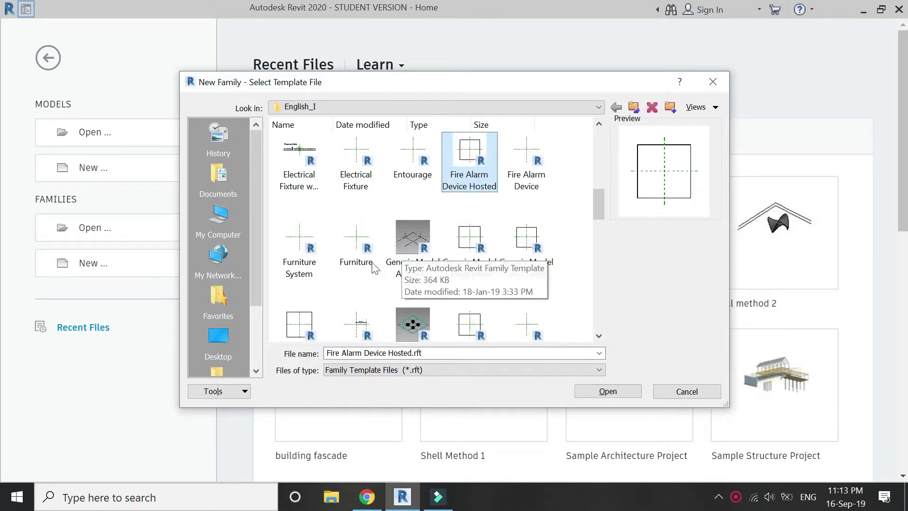
{"action": "left_click", "coordinate": [356, 241]}
{"action": "left_click", "coordinate": [597, 391]}
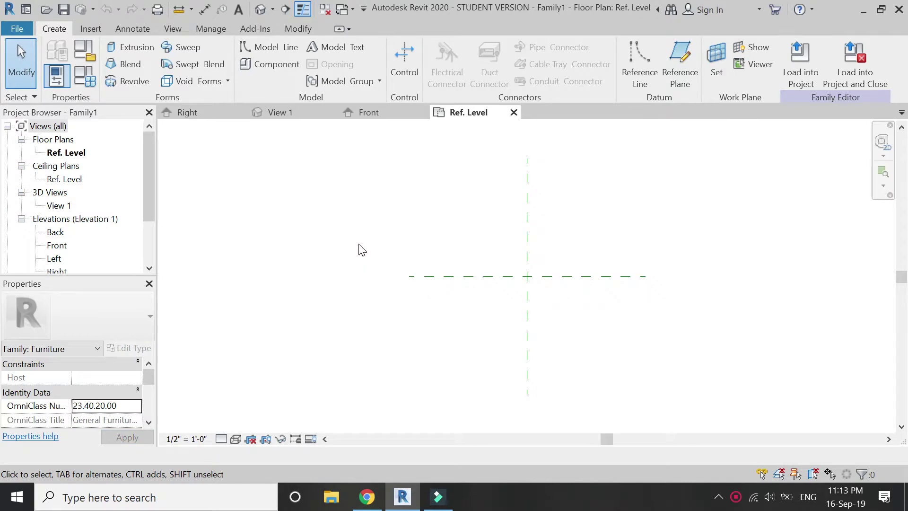
Start an extrusion in the Front elevation and sketch a horizontal base line about 5" long, leftward from the centre along the Ref. Level
{"action": "left_click", "coordinate": [379, 115]}
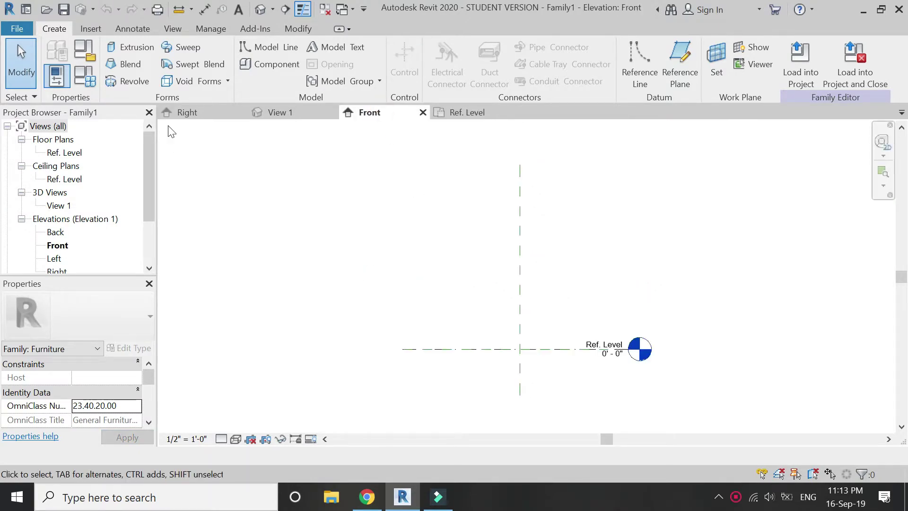
{"action": "left_click", "coordinate": [144, 47]}
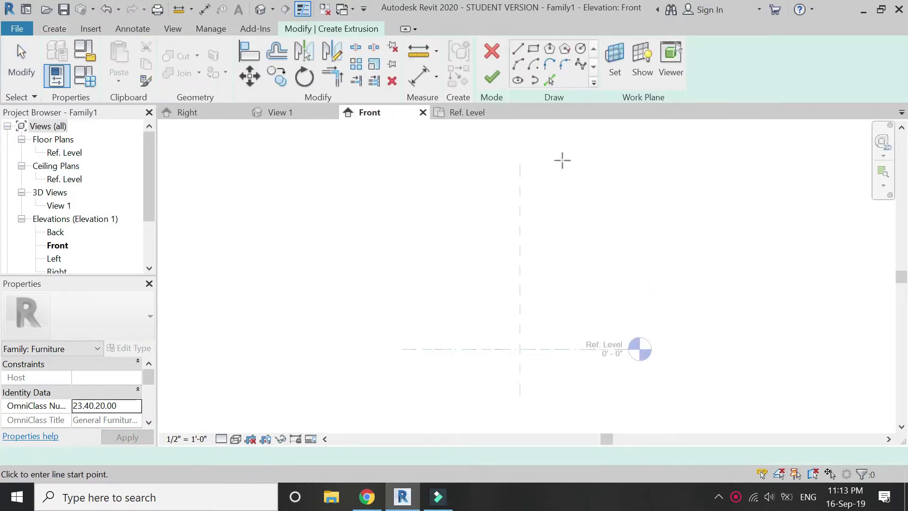
{"action": "scroll", "coordinate": [520, 359], "scroll_direction": "up", "scroll_amount": 2}
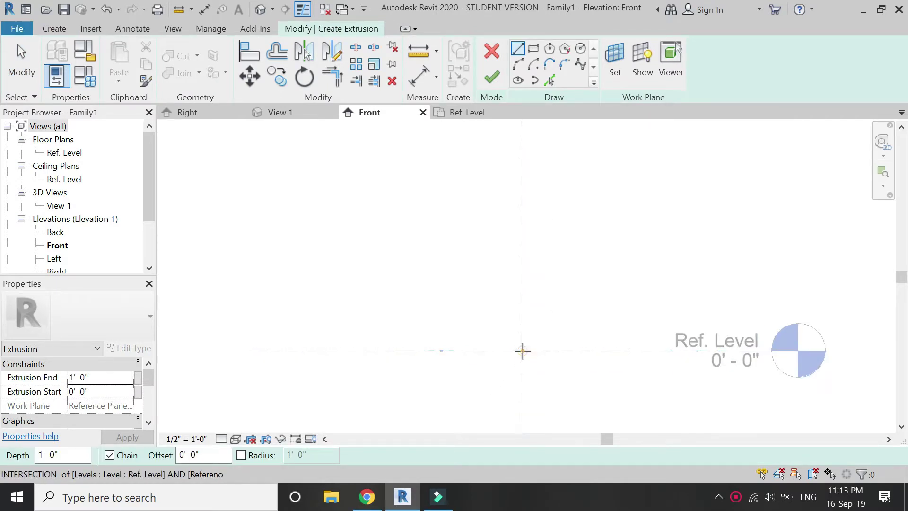
{"action": "left_click", "coordinate": [521, 351]}
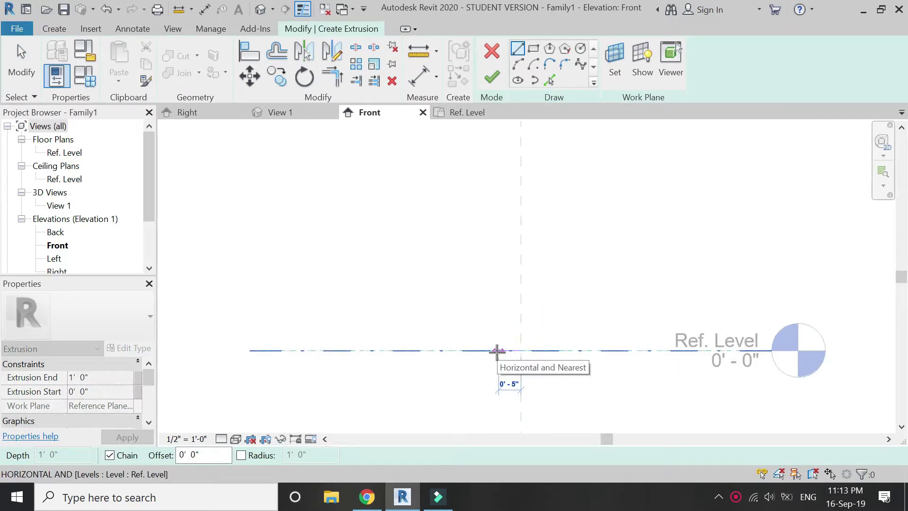
{"action": "left_click", "coordinate": [497, 350]}
{"action": "key", "text": "Escape"}
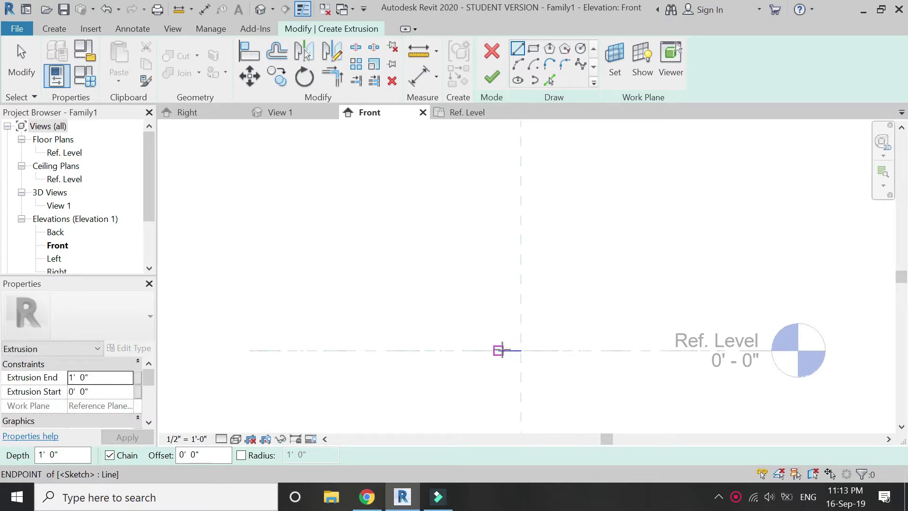
{"action": "left_click", "coordinate": [498, 351]}
{"action": "key", "text": "Escape"}
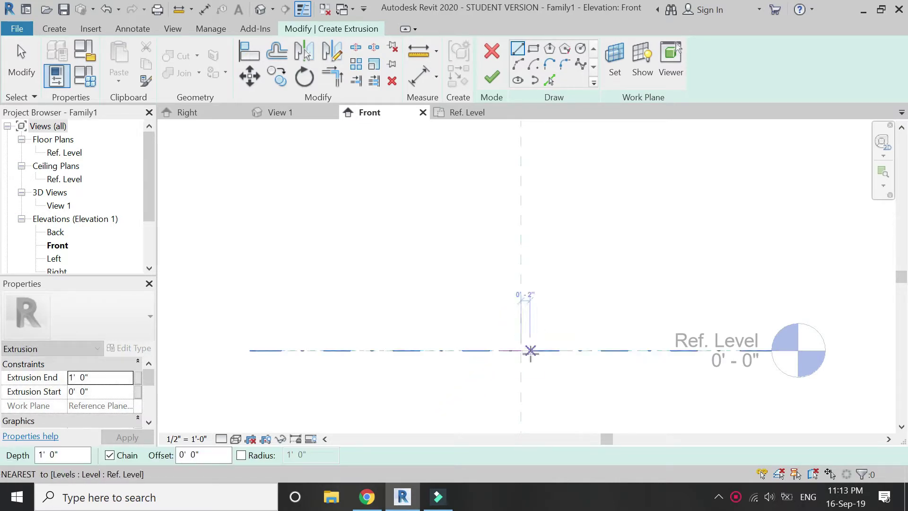
Sketch the half profile about 2'-4" high with a top line and slanted side, then delete the vertical centre line
{"action": "left_click", "coordinate": [521, 350]}
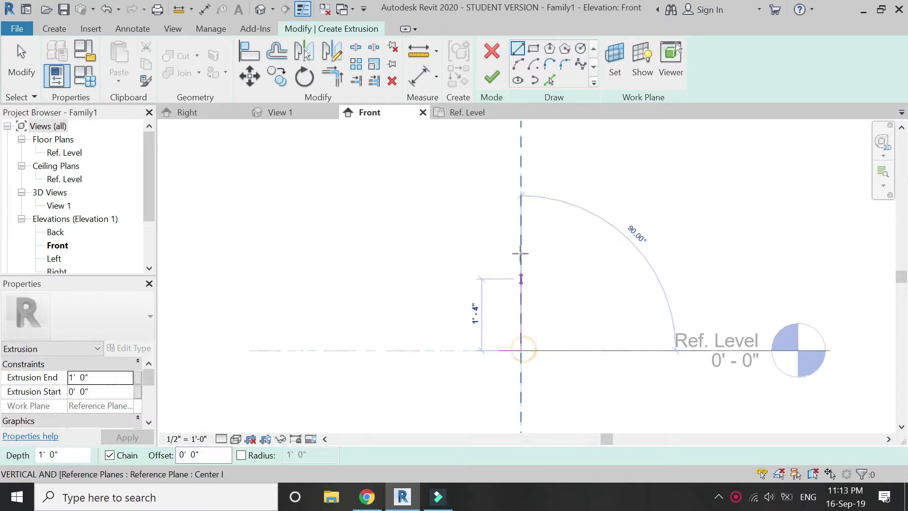
{"action": "left_click", "coordinate": [521, 225]}
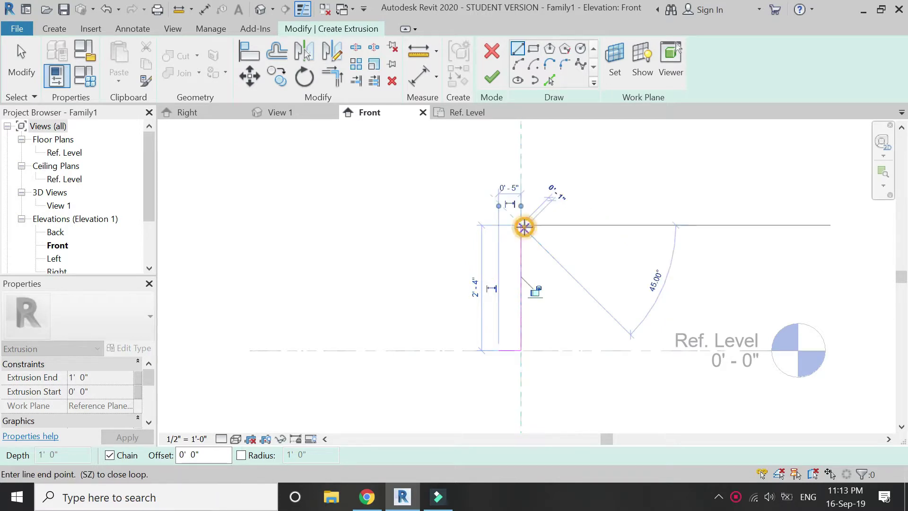
{"action": "left_click", "coordinate": [484, 225]}
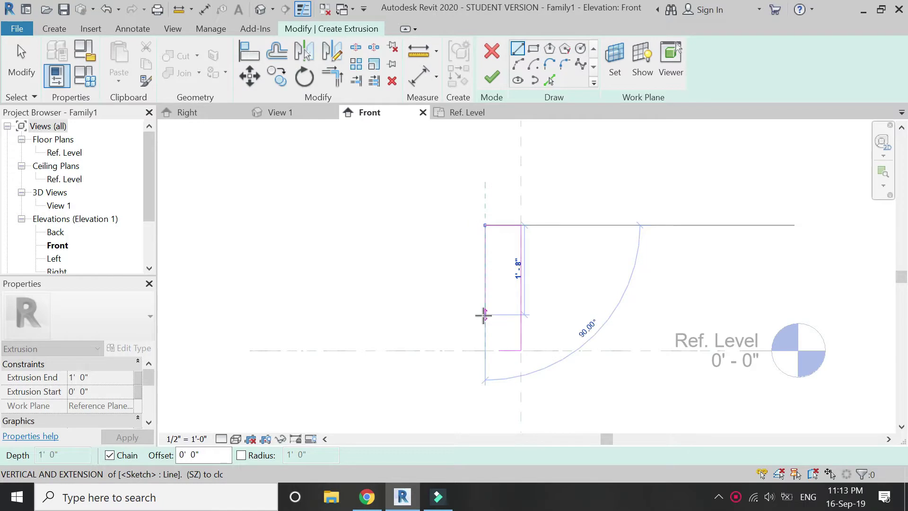
{"action": "left_click", "coordinate": [499, 350]}
{"action": "key", "text": "Escape"}
{"action": "left_click", "coordinate": [523, 271]}
{"action": "key", "text": "Delete"}
Mirror a copy of the slanted side line about the vertical centre reference plane
{"action": "left_click", "coordinate": [489, 263]}
{"action": "key", "text": "s"}
{"action": "key", "text": "l"}
{"action": "key", "text": "Escape"}
{"action": "key", "text": "d"}
{"action": "key", "text": "m"}
{"action": "left_click", "coordinate": [521, 350]}
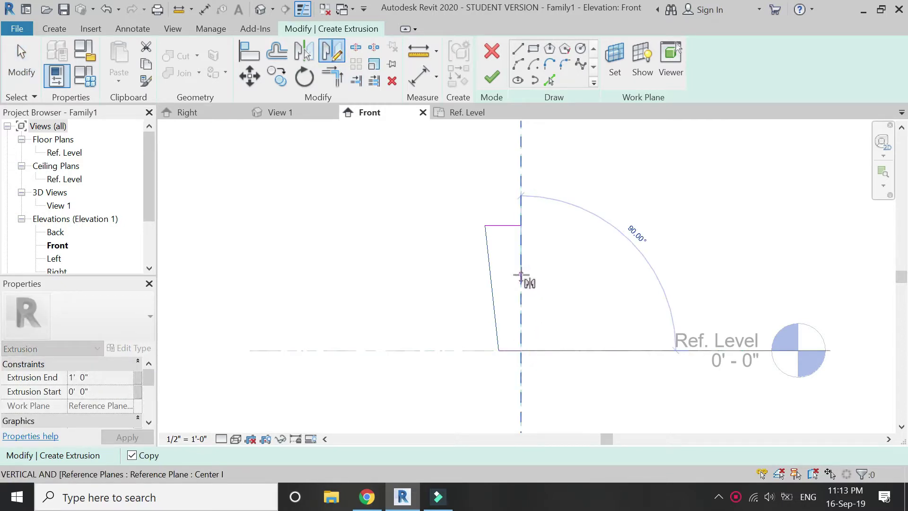
{"action": "left_click", "coordinate": [521, 276]}
{"action": "key", "text": "Escape"}
Trim/extend the top and base lines to the mirrored side so the tapered outline closes
{"action": "left_click", "coordinate": [331, 76]}
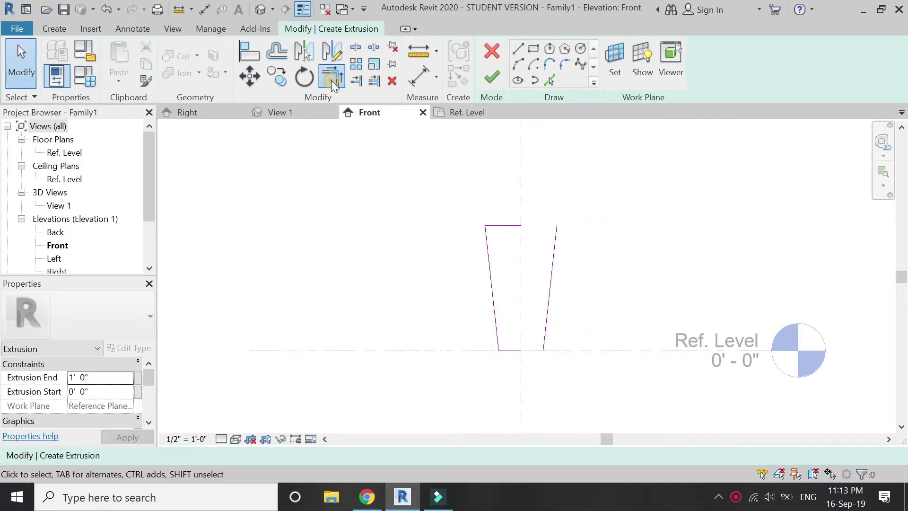
{"action": "left_click", "coordinate": [509, 225]}
{"action": "left_click", "coordinate": [552, 251]}
{"action": "left_click", "coordinate": [547, 293]}
{"action": "left_click", "coordinate": [517, 350]}
{"action": "key", "text": "Escape"}
{"action": "key", "text": "Escape"}
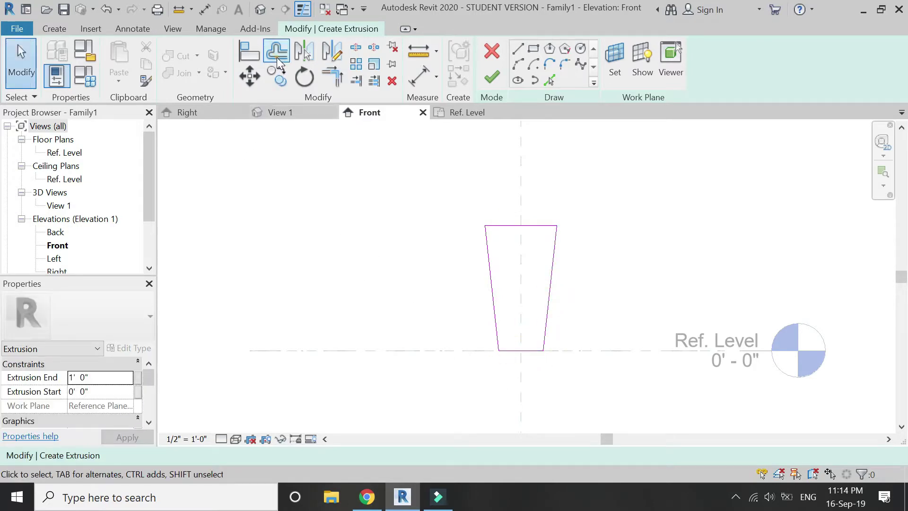
Offset copies of all four outline edges inward by 2" to form the inner frame loop
{"action": "left_click", "coordinate": [277, 51]}
{"action": "left_click", "coordinate": [204, 458]}
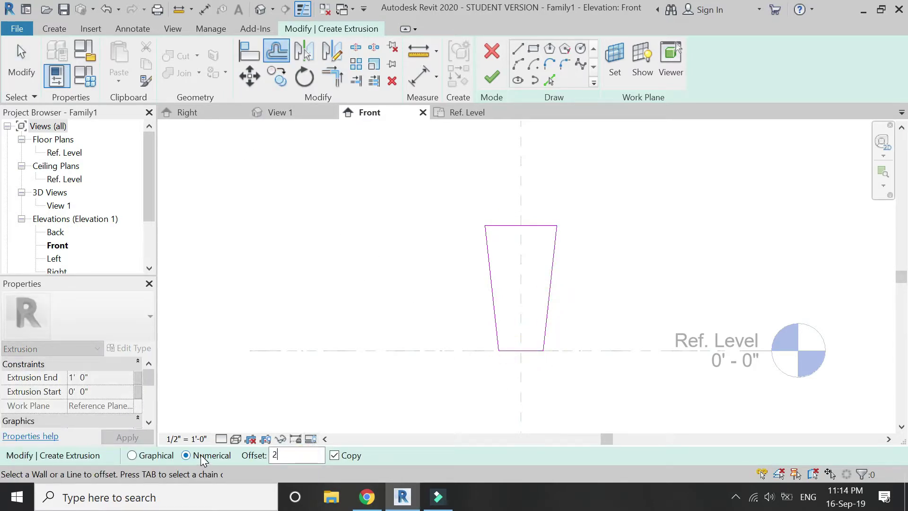
{"action": "left_click", "coordinate": [518, 227]}
{"action": "left_click", "coordinate": [492, 271]}
{"action": "left_click", "coordinate": [548, 284]}
{"action": "left_click", "coordinate": [528, 353]}
{"action": "key", "text": "Escape"}
Set the extrusion end to 1" and the extrusion start to -1", then finish the frame extrusion
{"action": "left_click", "coordinate": [108, 377]}
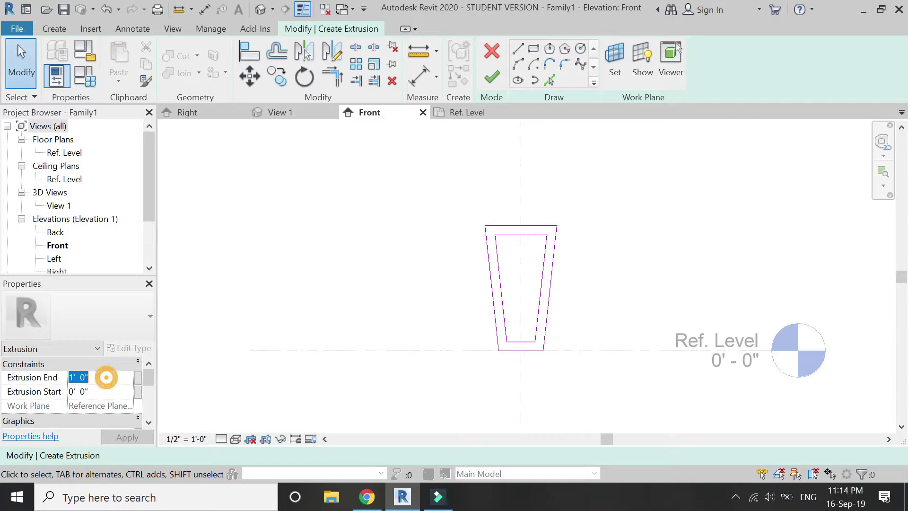
{"action": "double_click", "coordinate": [102, 377]}
{"action": "type", "text": "1"}
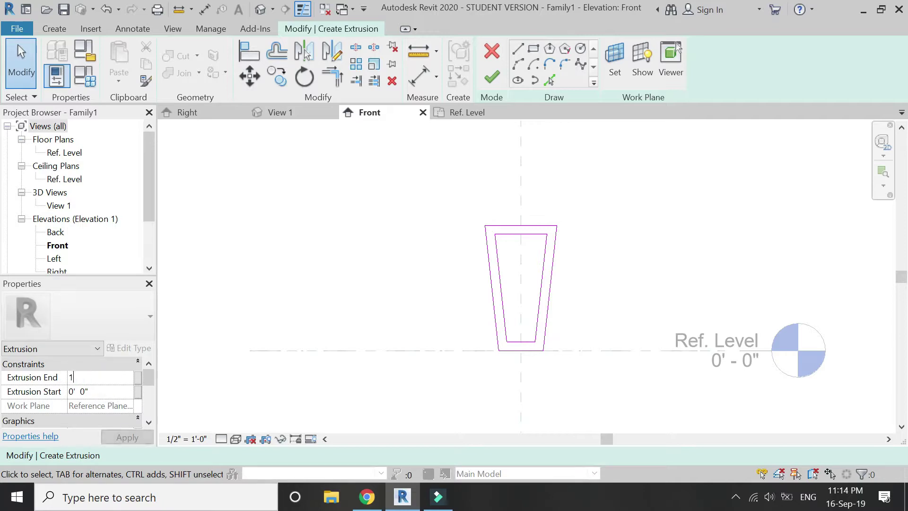
{"action": "left_click", "coordinate": [102, 391]}
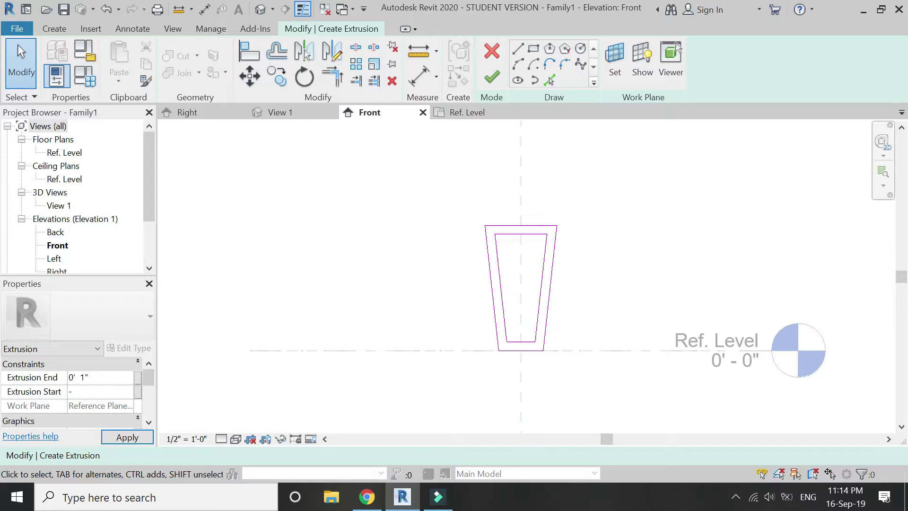
{"action": "left_click", "coordinate": [121, 440]}
{"action": "left_click", "coordinate": [492, 77]}
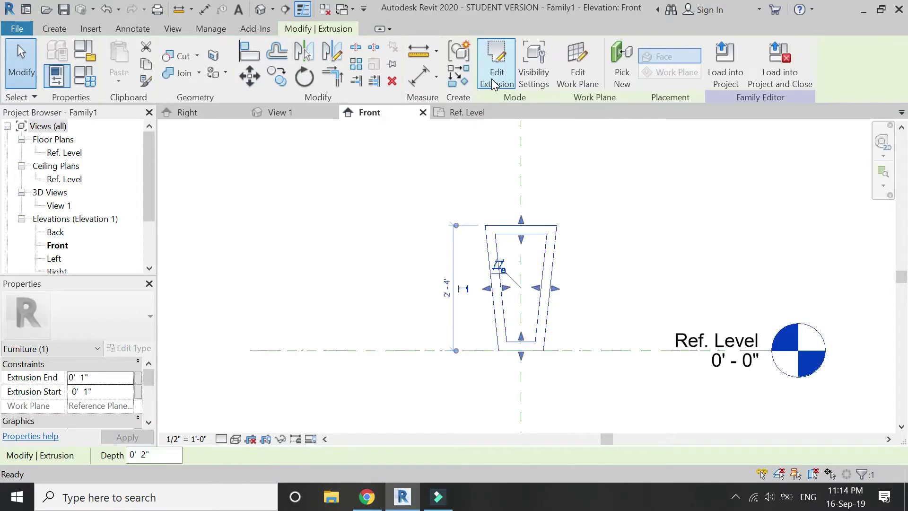
{"action": "key", "text": "Escape"}
Examine the frame's extrusion depth about the centre plane in the Ref. Level plan
{"action": "left_click", "coordinate": [466, 112]}
{"action": "scroll", "coordinate": [536, 277], "scroll_direction": "up", "scroll_amount": 1}
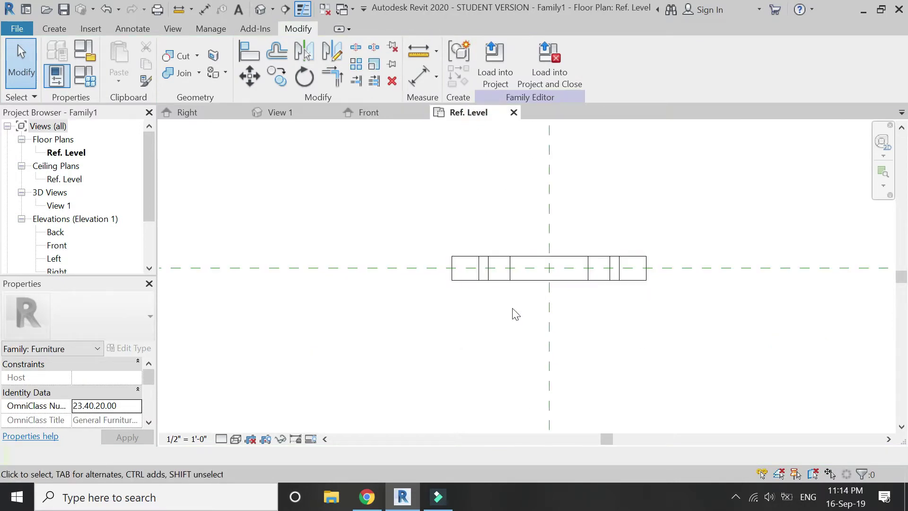
{"action": "left_click", "coordinate": [532, 285]}
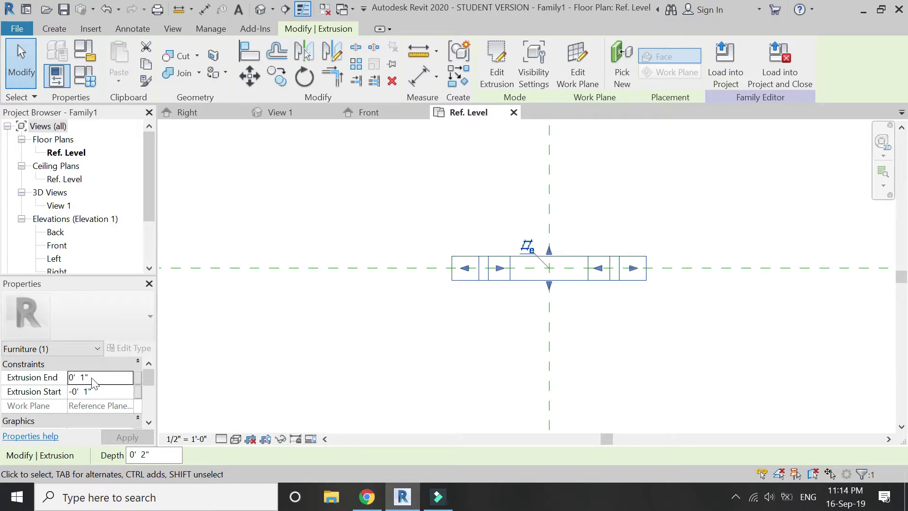
{"action": "left_click", "coordinate": [430, 312]}
{"action": "scroll", "coordinate": [423, 315], "scroll_direction": "down", "scroll_amount": 2}
Draw a horizontal reference plane in the Front elevation along the frame's top edge, extending past its right side
{"action": "left_click", "coordinate": [371, 112]}
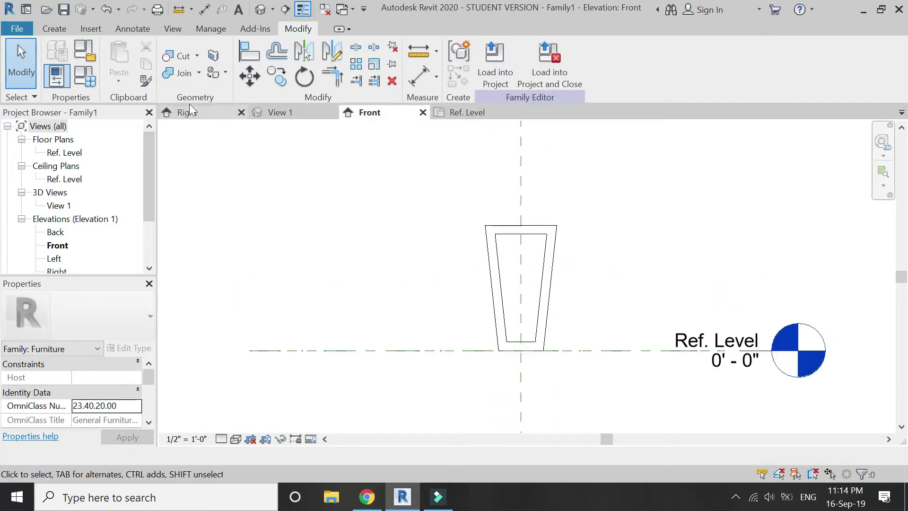
{"action": "left_click", "coordinate": [53, 30]}
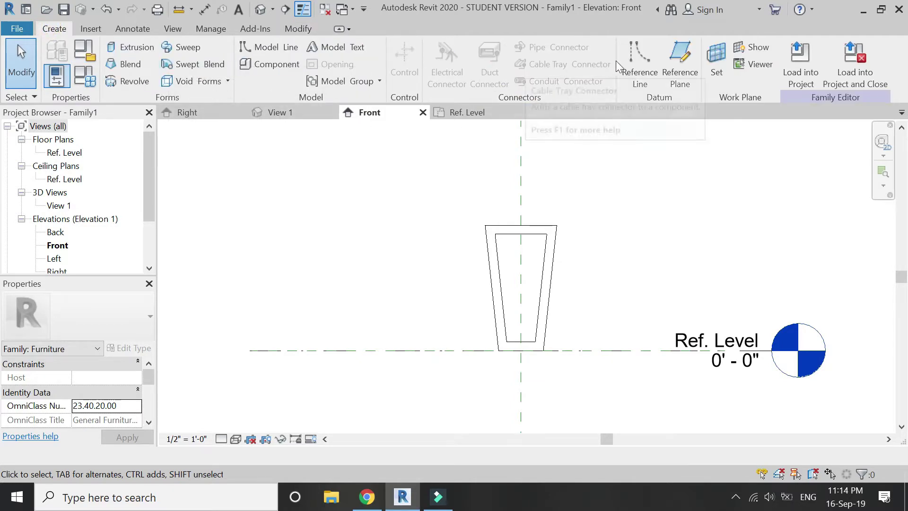
{"action": "left_click", "coordinate": [679, 62]}
{"action": "left_click", "coordinate": [485, 226]}
{"action": "left_click", "coordinate": [629, 225]}
{"action": "key", "text": "Escape"}
{"action": "key", "text": "Escape"}
Name the new horizontal reference plane "table top"
{"action": "left_click", "coordinate": [628, 226]}
{"action": "left_click", "coordinate": [610, 232]}
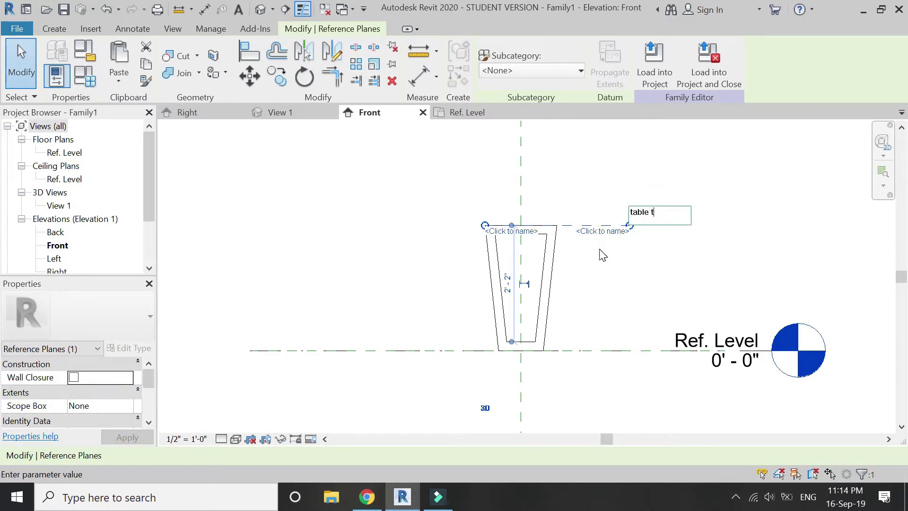
{"action": "type", "text": "table top"}
{"action": "key", "text": "Return"}
{"action": "key", "text": "Escape"}
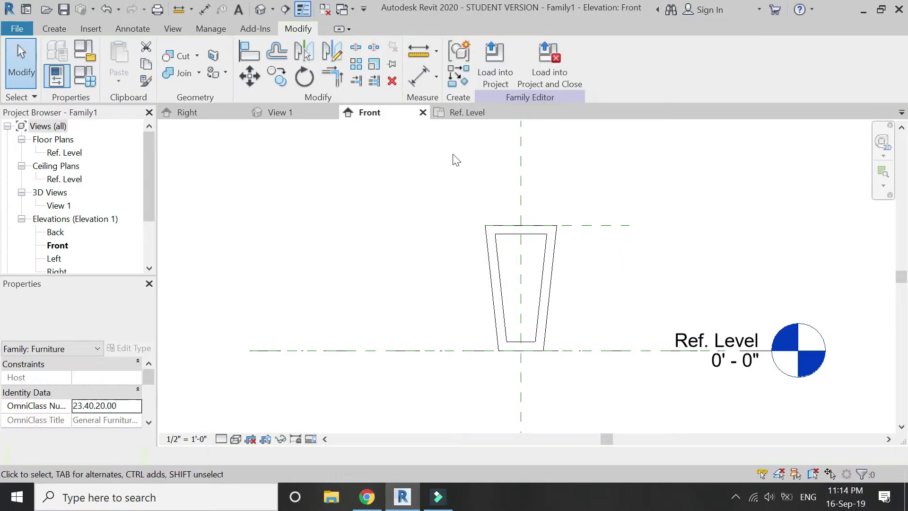
Start an extrusion in the Ref. Level plan with the table top reference plane as its work plane
{"action": "left_click", "coordinate": [469, 112]}
{"action": "left_click", "coordinate": [54, 28]}
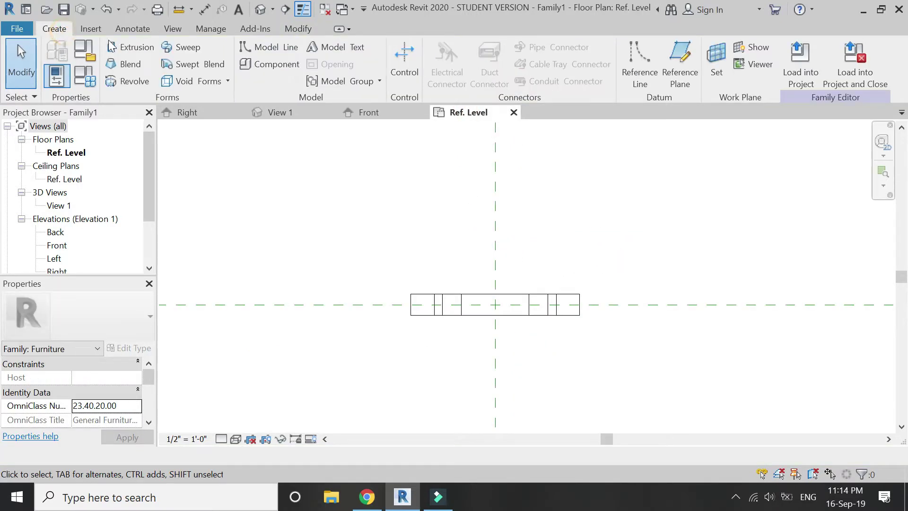
{"action": "left_click", "coordinate": [116, 48]}
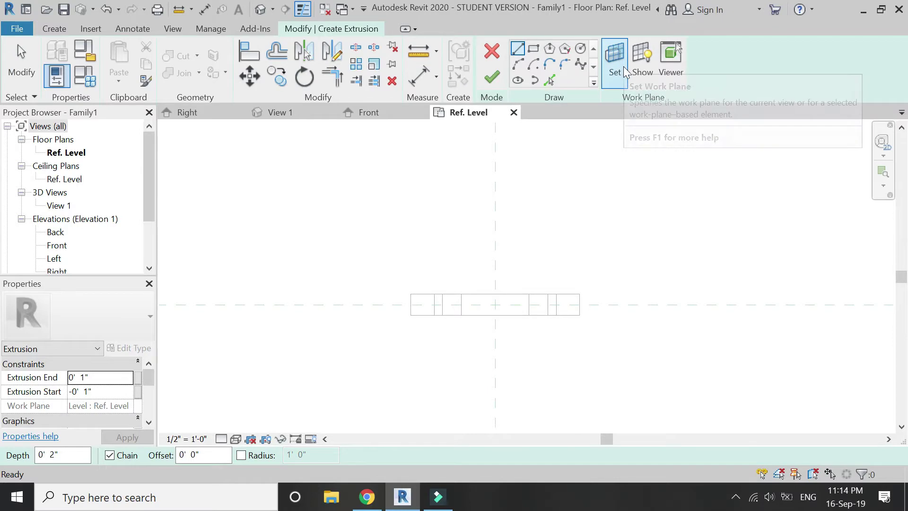
{"action": "left_click", "coordinate": [617, 64]}
{"action": "left_click", "coordinate": [722, 322]}
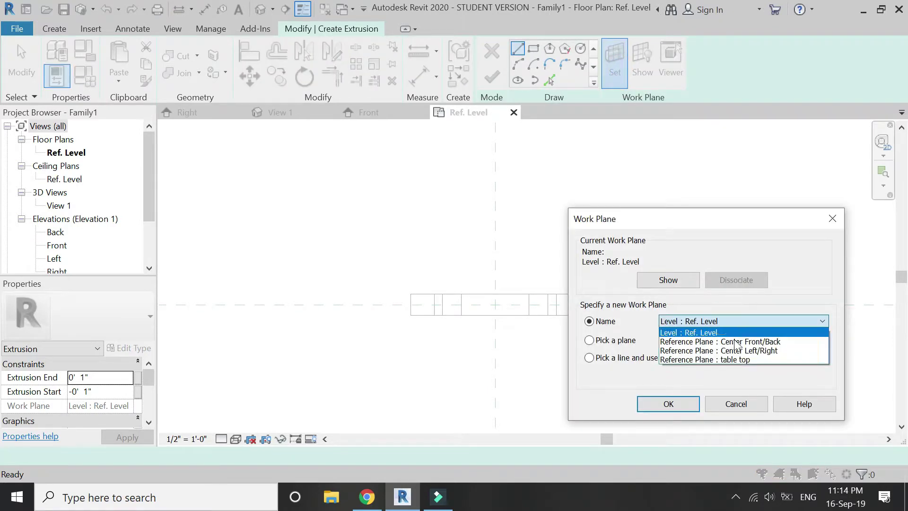
{"action": "left_click", "coordinate": [731, 360]}
{"action": "left_click", "coordinate": [675, 404]}
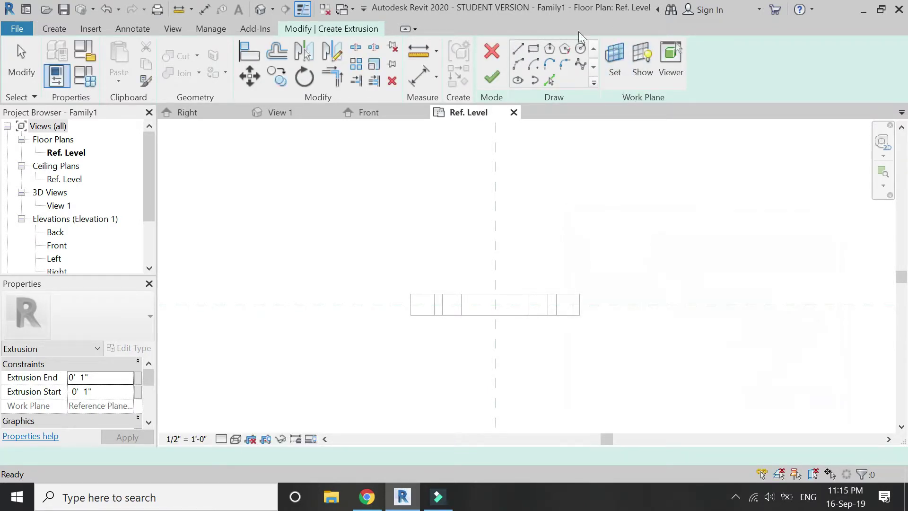
Sketch a rectangle about 2'-6" wide around the frame for the tabletop
{"action": "left_click", "coordinate": [533, 48]}
{"action": "left_click", "coordinate": [337, 162]}
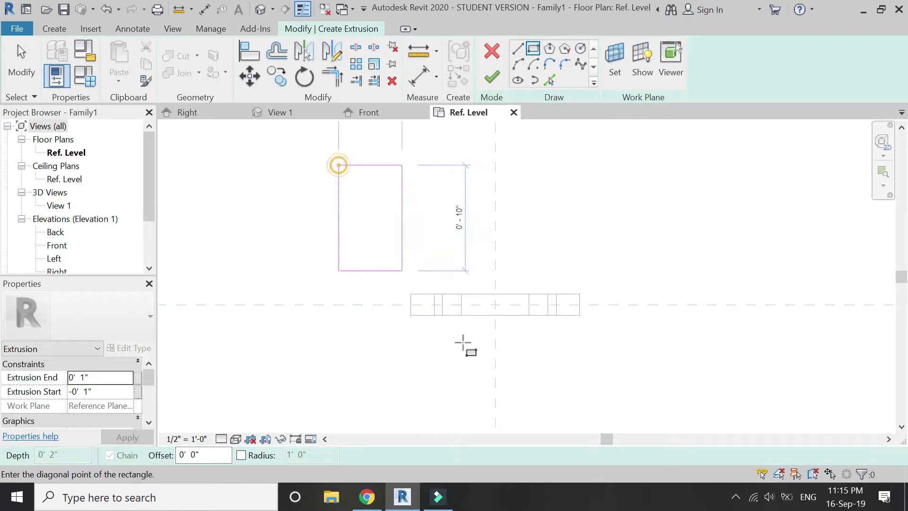
{"action": "scroll", "coordinate": [572, 288], "scroll_direction": "down", "scroll_amount": 2}
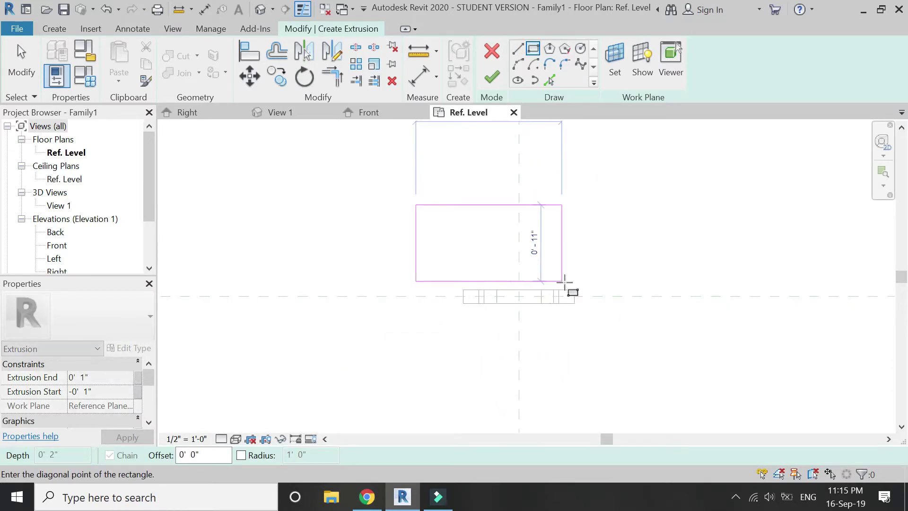
{"action": "left_click", "coordinate": [625, 399]}
Dimension the rectangle's left and right edges through the centre reference plane and set the segments equal
{"action": "left_click", "coordinate": [418, 76]}
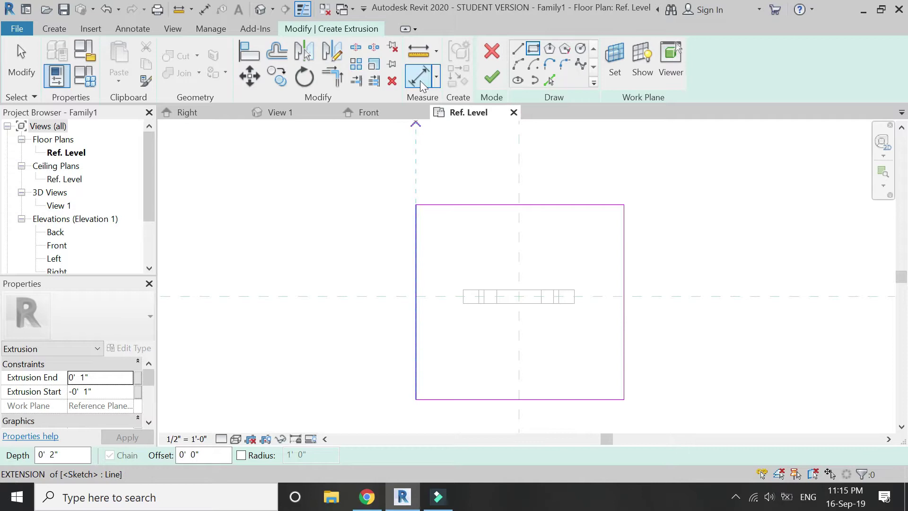
{"action": "left_click", "coordinate": [417, 263]}
{"action": "left_click", "coordinate": [519, 261]}
{"action": "left_click", "coordinate": [625, 260]}
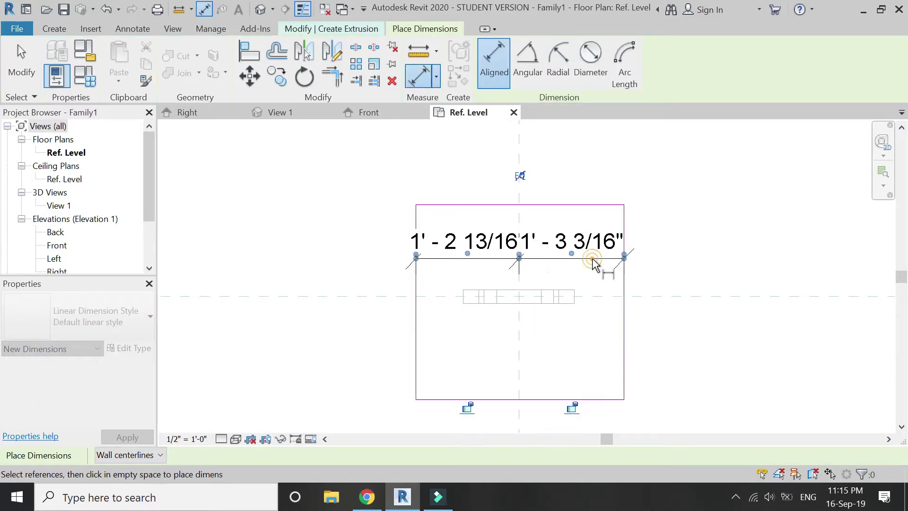
{"action": "left_click", "coordinate": [594, 263]}
{"action": "left_click", "coordinate": [520, 177]}
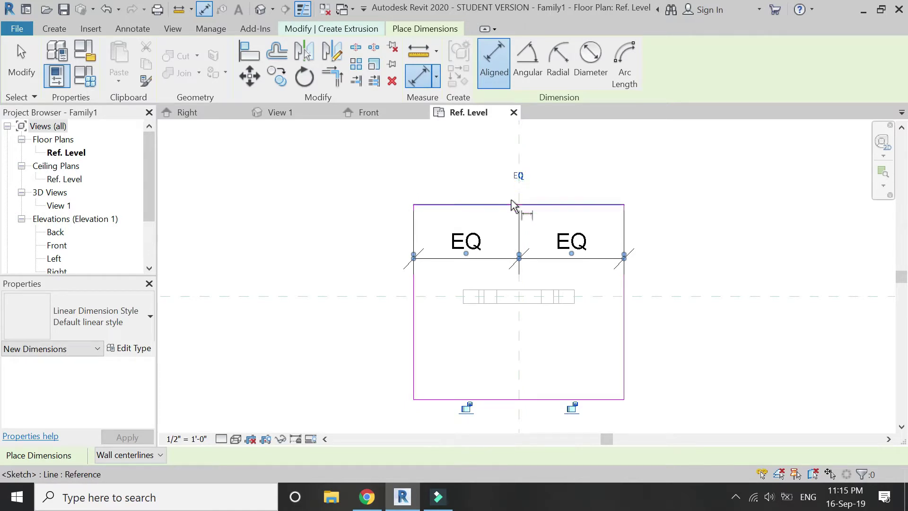
Dimension the tabletop sketch's overall width and set the view scale to 1 1/2" = 1'-0"
{"action": "left_click", "coordinate": [416, 220]}
{"action": "left_click", "coordinate": [625, 227]}
{"action": "left_click", "coordinate": [613, 179]}
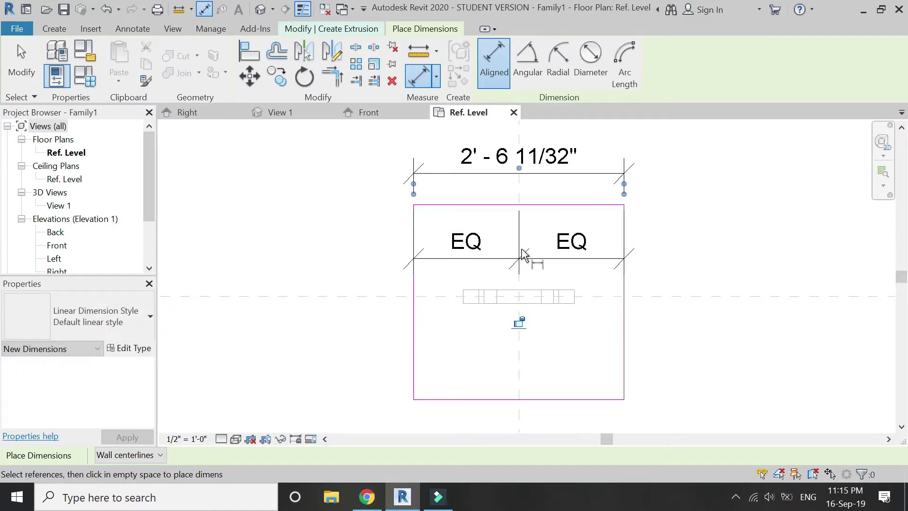
{"action": "left_click", "coordinate": [190, 439]}
{"action": "left_click", "coordinate": [228, 96]}
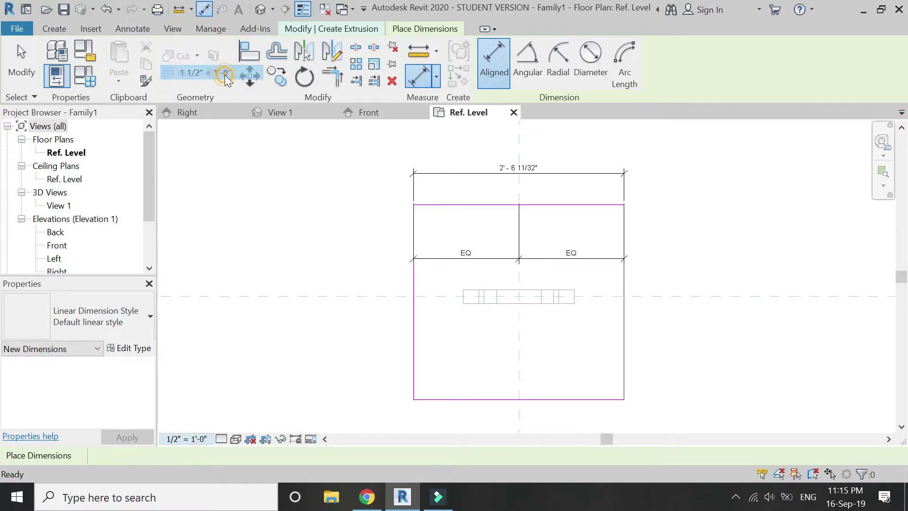
Dimension the rectangle's upper and lower edges through the horizontal centre reference plane and set the segments equal
{"action": "left_click", "coordinate": [580, 205]}
{"action": "left_click", "coordinate": [589, 297]}
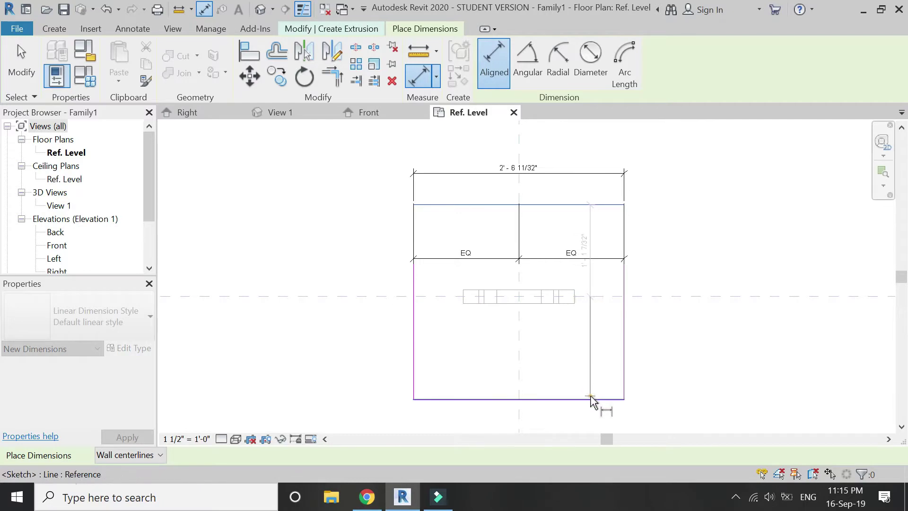
{"action": "left_click", "coordinate": [591, 400]}
{"action": "left_click", "coordinate": [590, 372]}
{"action": "left_click", "coordinate": [562, 302]}
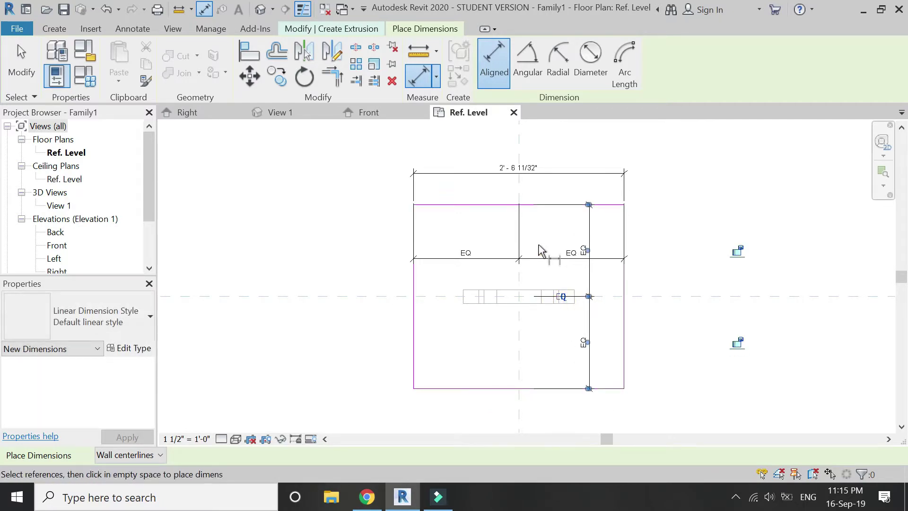
Dimension the tabletop sketch's overall length between its upper and lower edges
{"action": "left_click", "coordinate": [544, 206]}
{"action": "left_click", "coordinate": [537, 387]}
{"action": "left_click", "coordinate": [668, 384]}
{"action": "key", "text": "Escape"}
{"action": "key", "text": "Escape"}
Label the overall horizontal dimension with a new type-based family parameter named "width"
{"action": "left_click", "coordinate": [563, 173]}
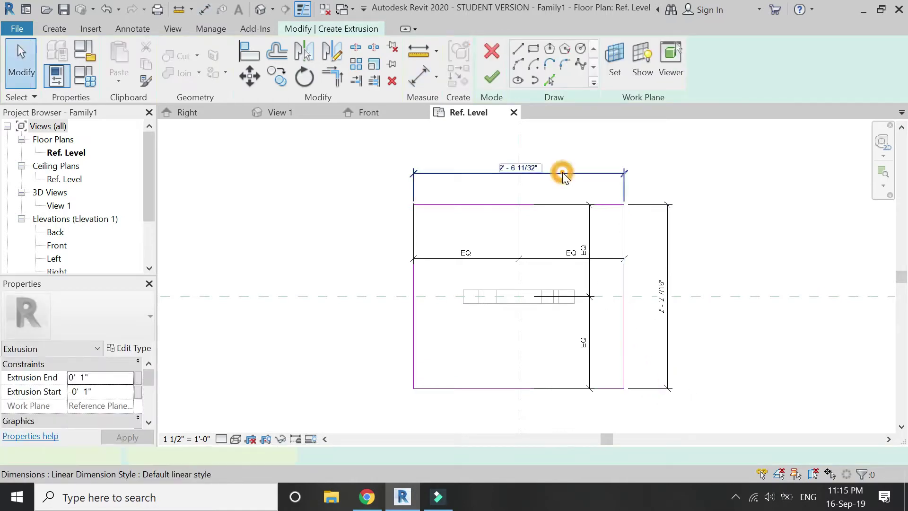
{"action": "left_click", "coordinate": [629, 62]}
{"action": "type", "text": "width"}
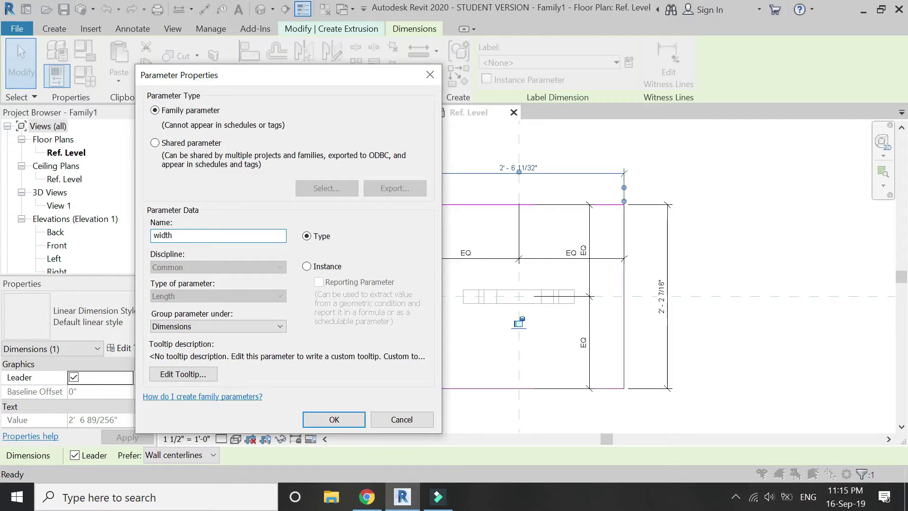
{"action": "key", "text": "Return"}
Label the overall vertical dimension with a new type-based family parameter named "lenght"
{"action": "left_click", "coordinate": [666, 326]}
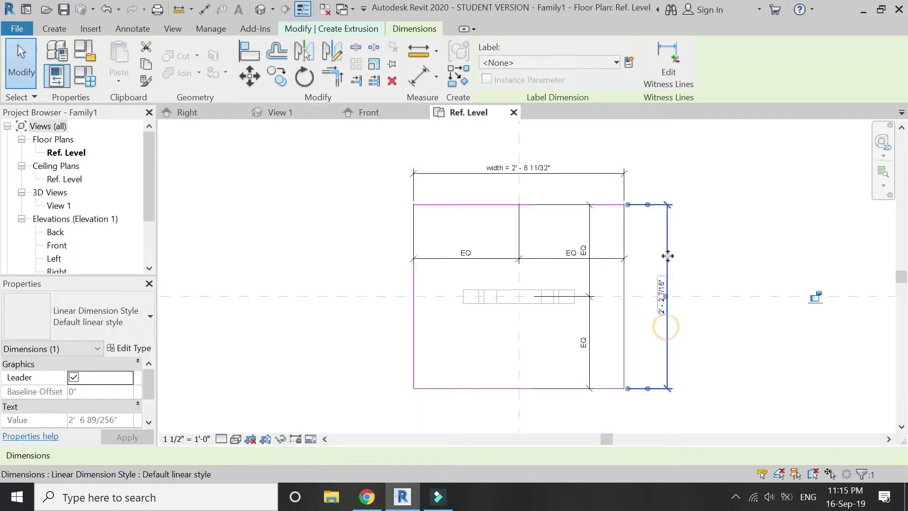
{"action": "left_click", "coordinate": [630, 62]}
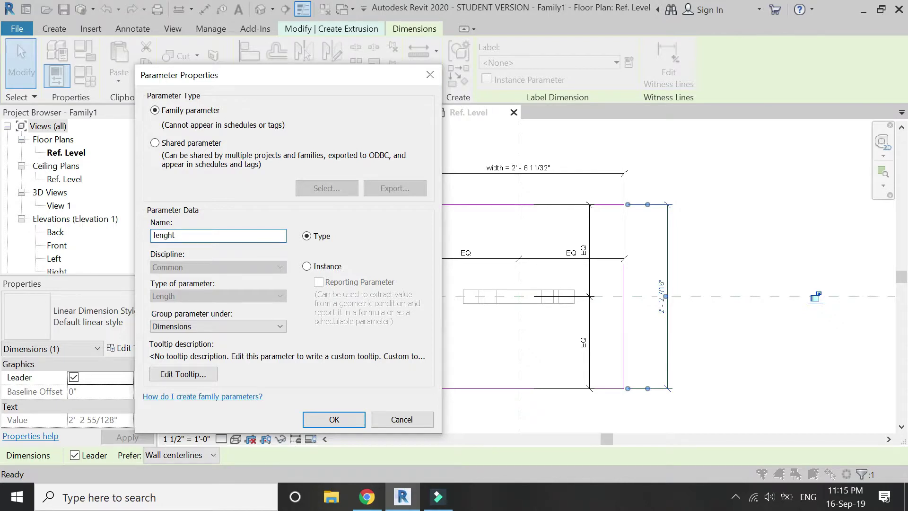
{"action": "key", "text": "Return"}
{"action": "left_click", "coordinate": [371, 239]}
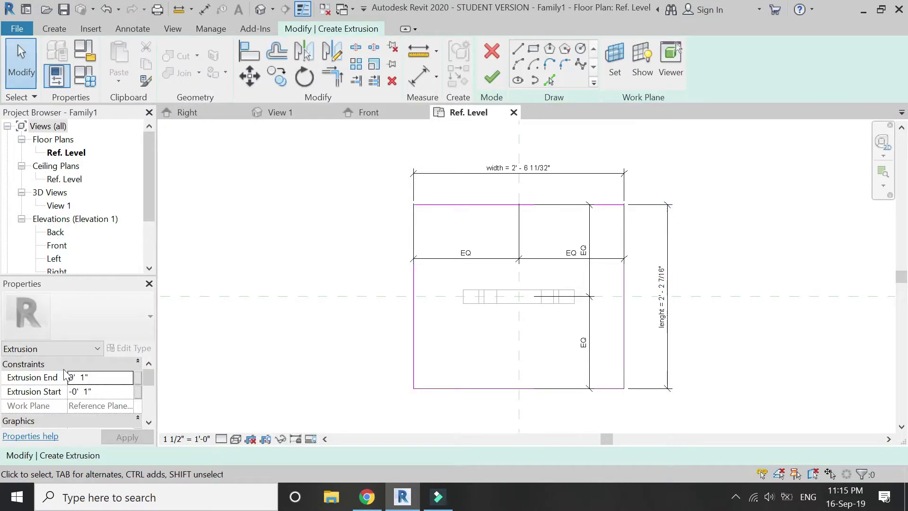
Set the tabletop's extrusion start to 0 and extrusion end to 2", and finish the extrusion
{"action": "left_click", "coordinate": [97, 378]}
{"action": "left_click", "coordinate": [96, 396]}
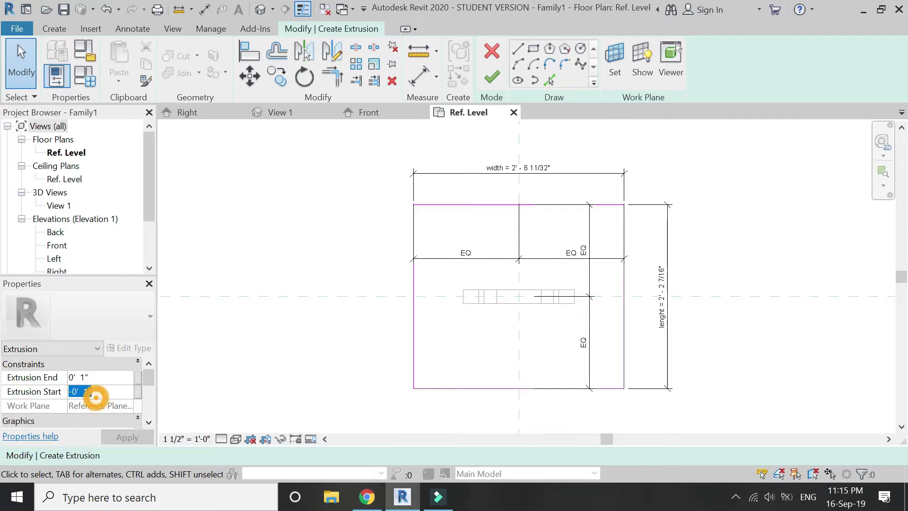
{"action": "type", "text": "0"}
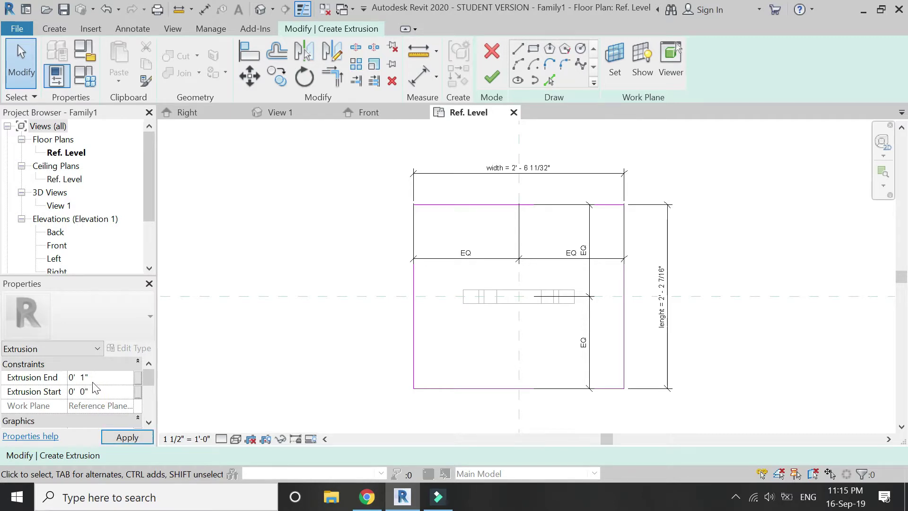
{"action": "double_click", "coordinate": [92, 377]}
{"action": "type", "text": "2\""}
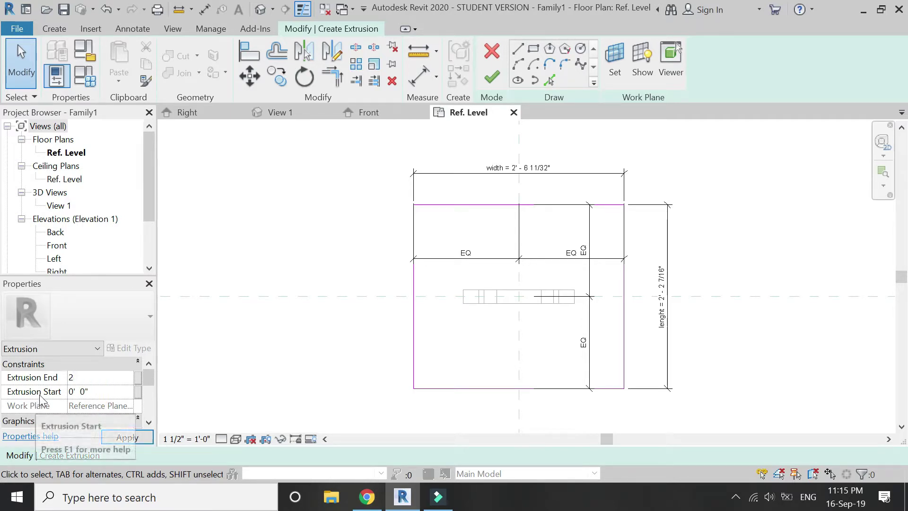
{"action": "left_click", "coordinate": [121, 434]}
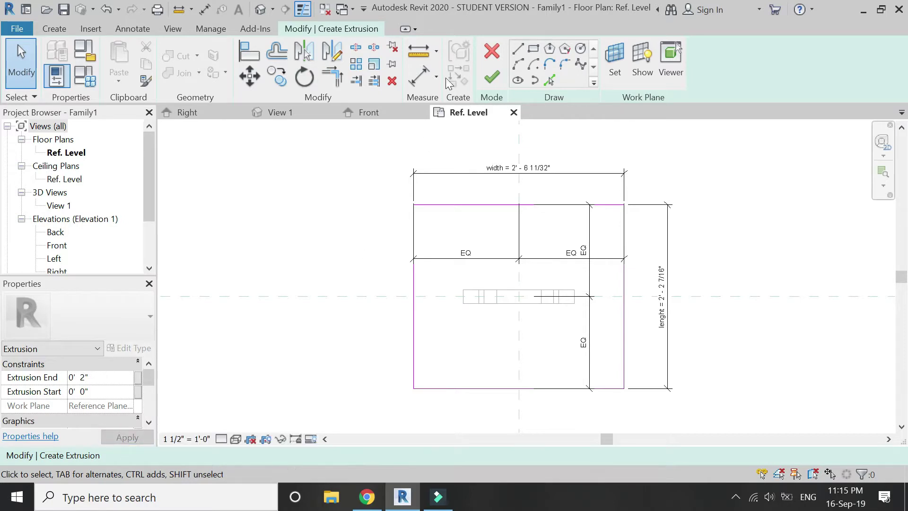
{"action": "left_click", "coordinate": [489, 79]}
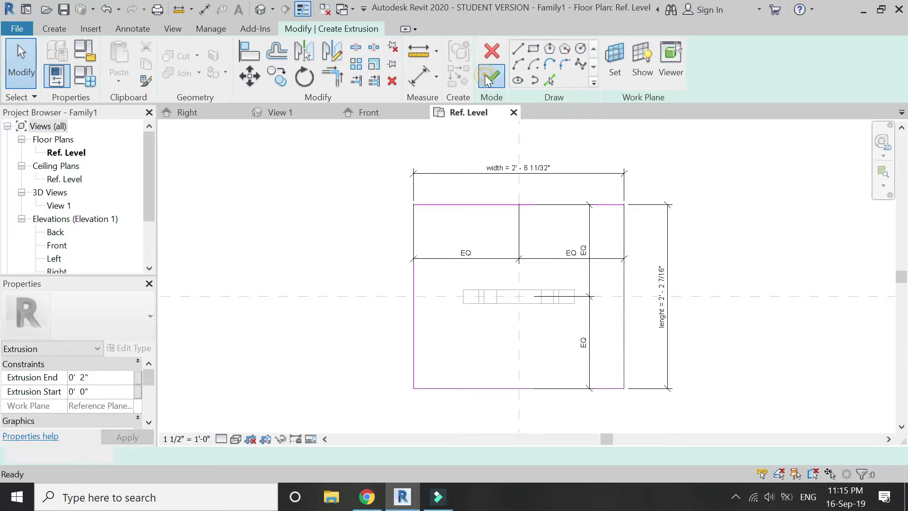
Check the finished tabletop in the 3D view and return to the Ref. Level plan
{"action": "left_click", "coordinate": [260, 9]}
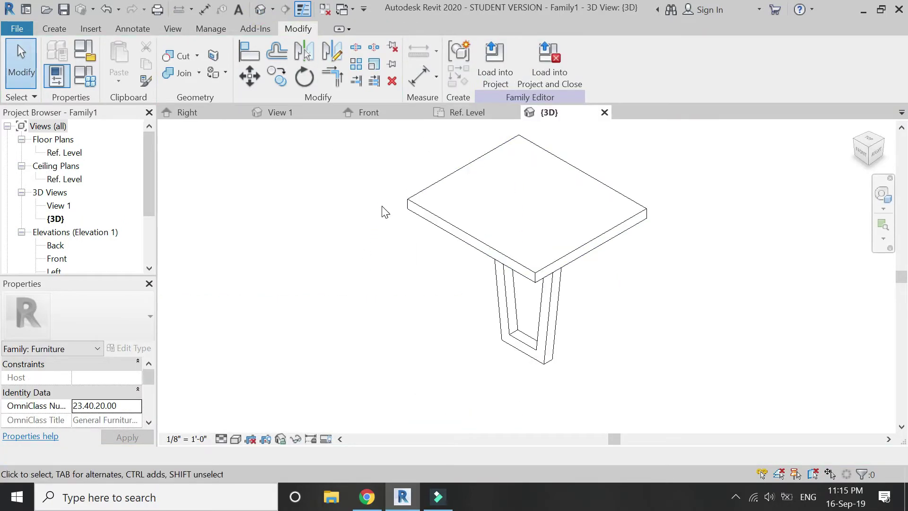
{"action": "left_click", "coordinate": [457, 113]}
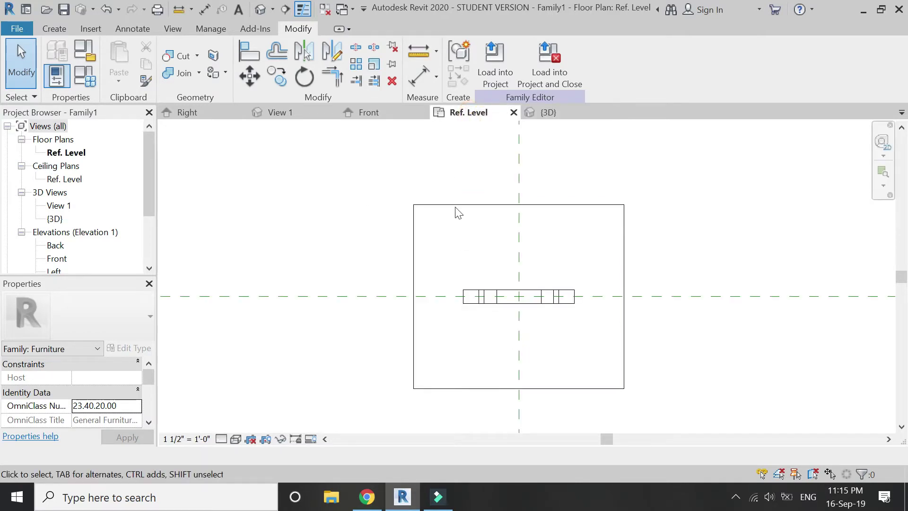
{"action": "left_click", "coordinate": [384, 113]}
{"action": "left_click", "coordinate": [461, 112]}
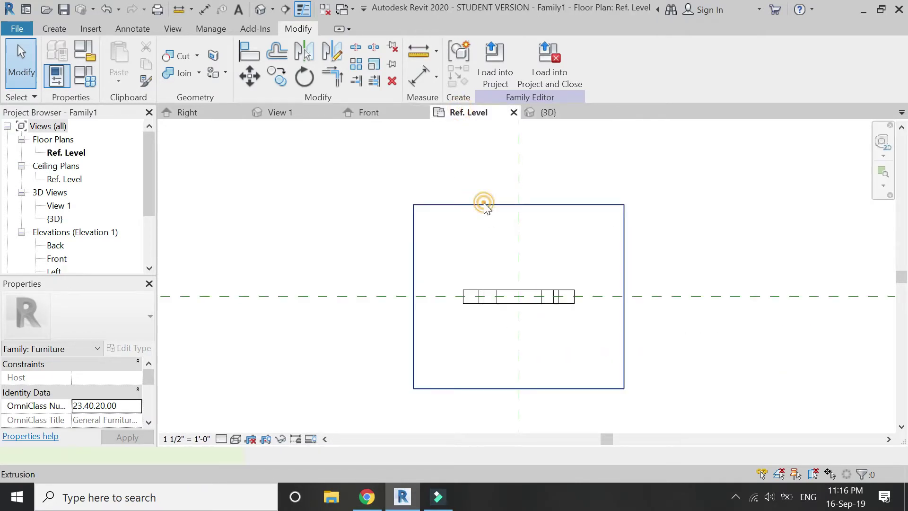
Set the family's width parameter to 2' 6" and apply it to the tabletop
{"action": "left_click", "coordinate": [484, 204]}
{"action": "left_click", "coordinate": [85, 76]}
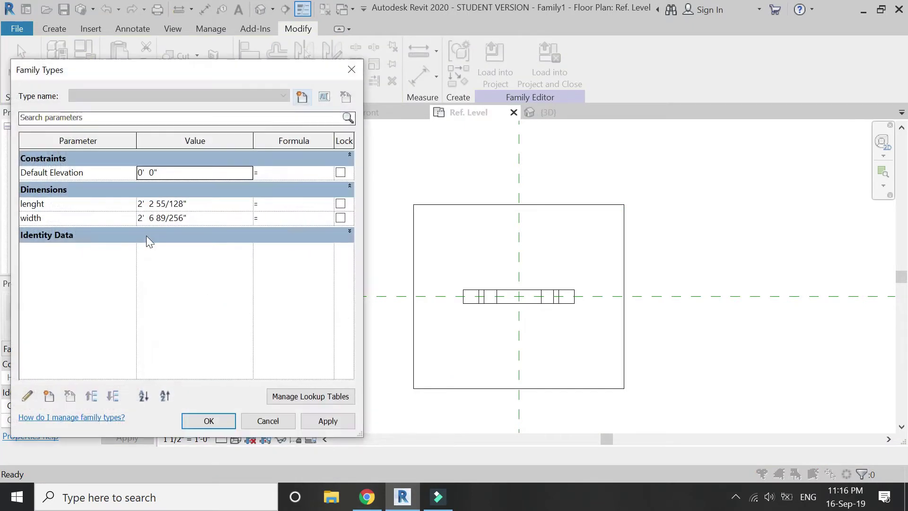
{"action": "left_click", "coordinate": [193, 204]}
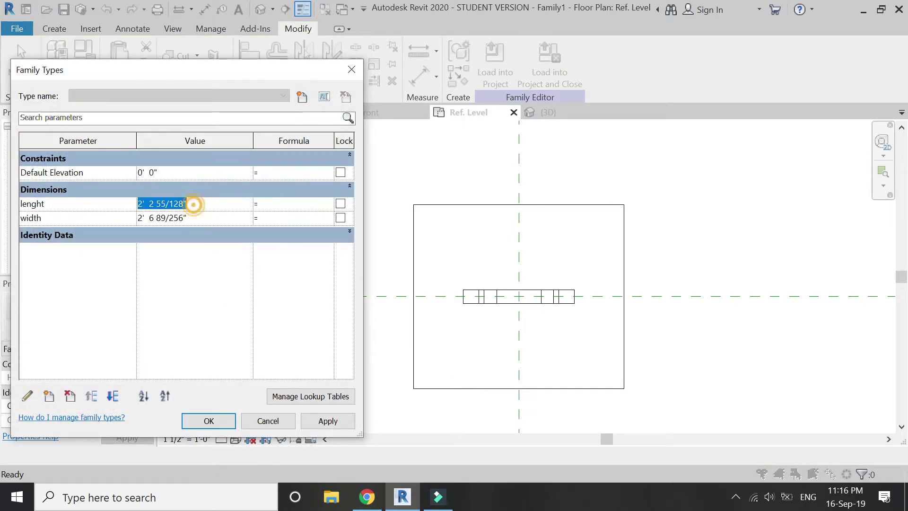
{"action": "left_click", "coordinate": [191, 220]}
{"action": "type", "text": "2"}
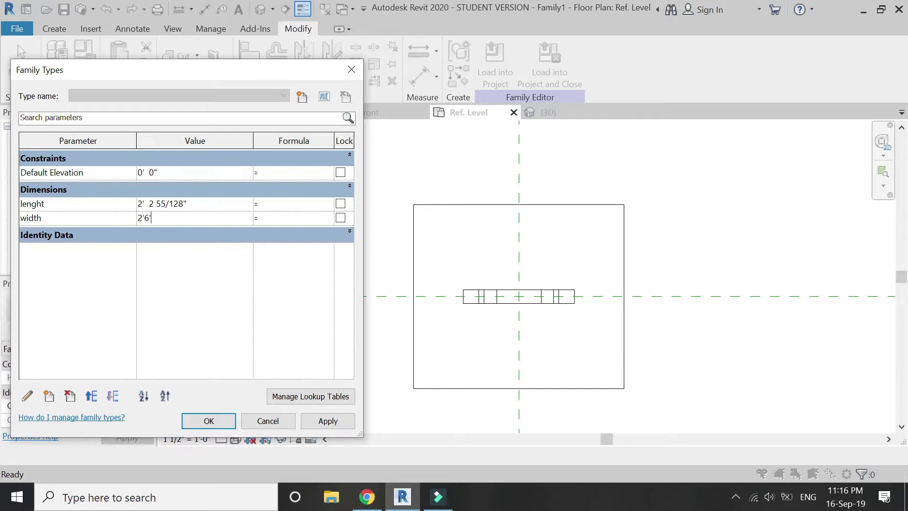
{"action": "left_click", "coordinate": [328, 421]}
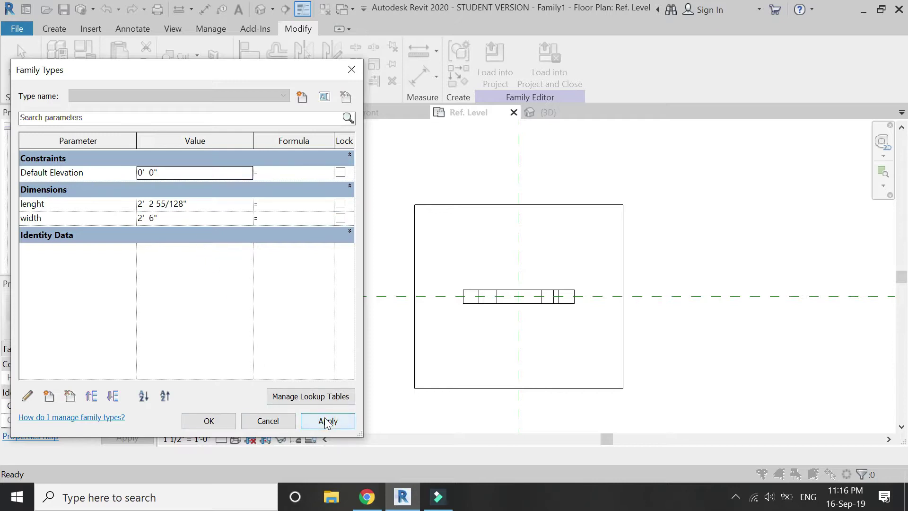
Set the family's lenght parameter to 2' 0" and accept the family type values
{"action": "left_click", "coordinate": [201, 207]}
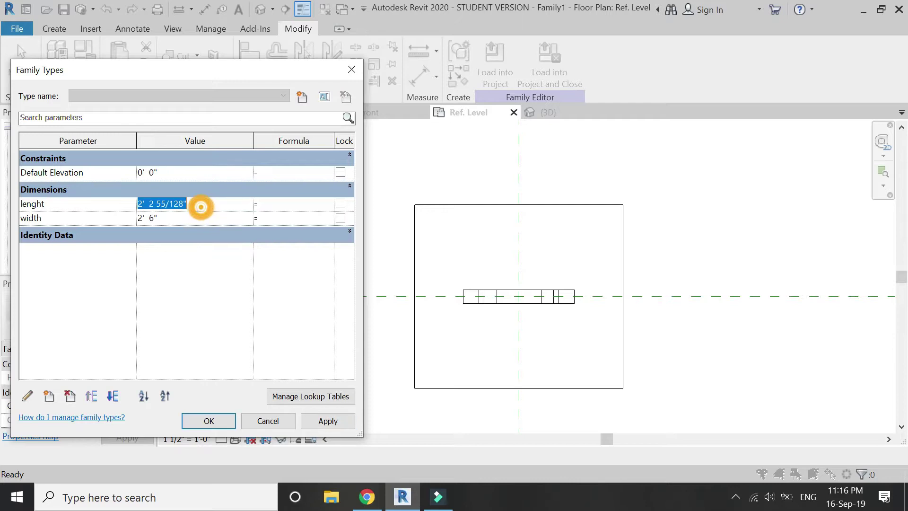
{"action": "type", "text": "2'  0"}
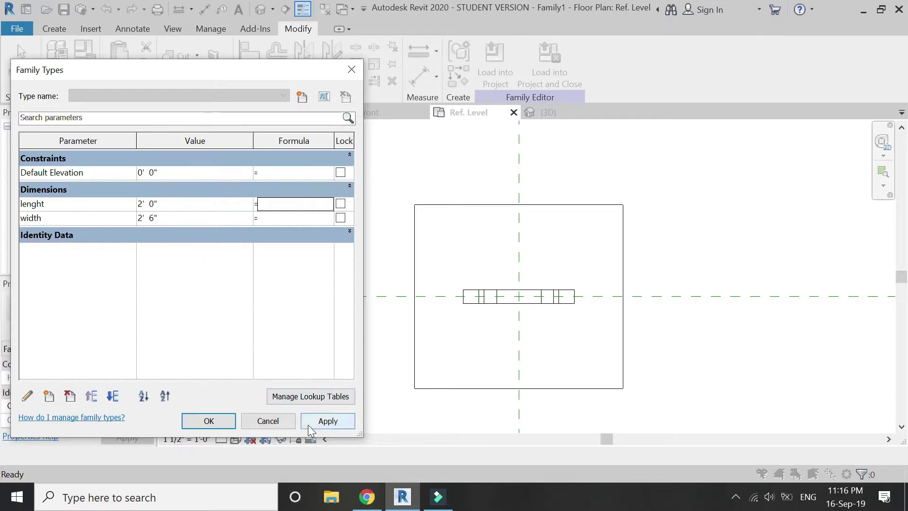
{"action": "left_click", "coordinate": [309, 426]}
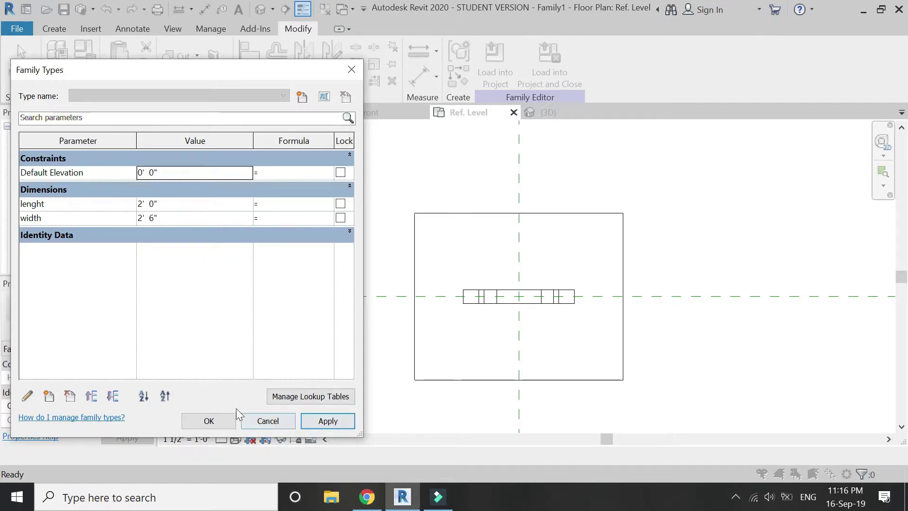
{"action": "left_click", "coordinate": [217, 423]}
Draw two vertical reference planes inside the tabletop, about 10" to either side of the centre plane
{"action": "scroll", "coordinate": [381, 256], "scroll_direction": "down", "scroll_amount": 2}
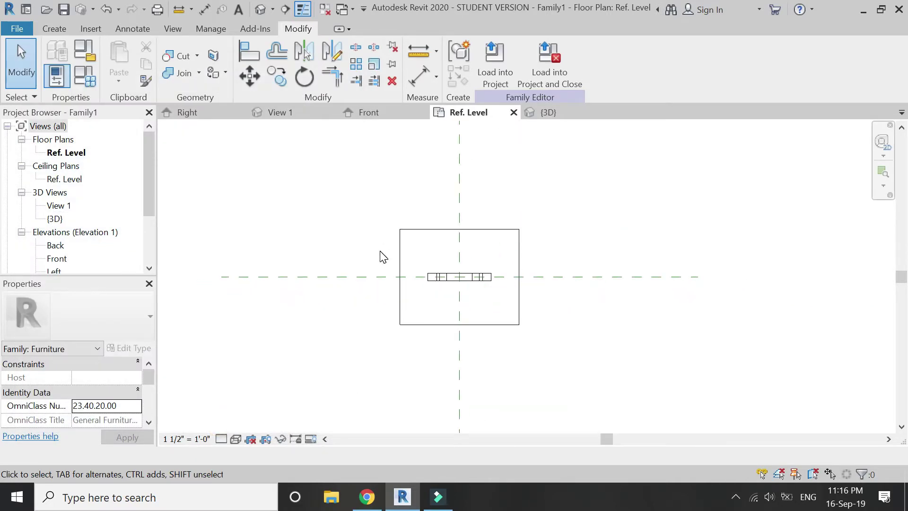
{"action": "scroll", "coordinate": [437, 258], "scroll_direction": "down", "scroll_amount": 1}
{"action": "scroll", "coordinate": [442, 246], "scroll_direction": "up", "scroll_amount": 2}
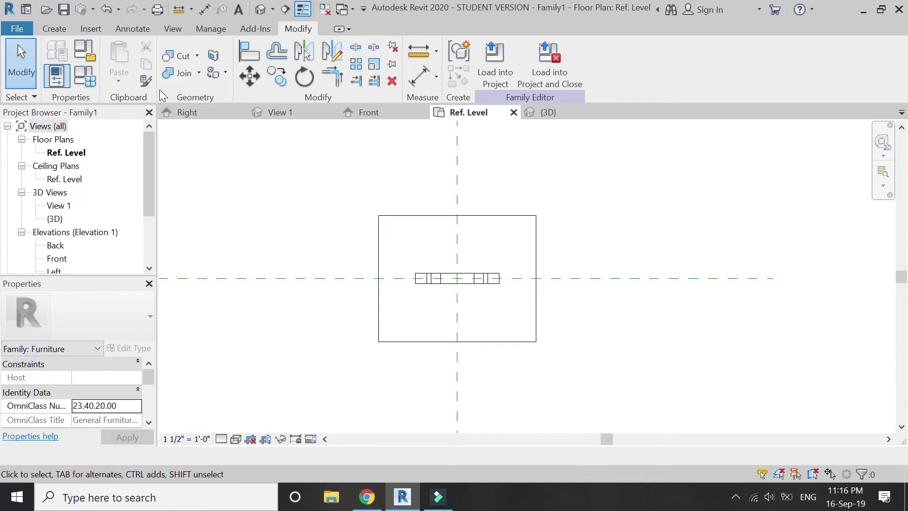
{"action": "left_click", "coordinate": [60, 31]}
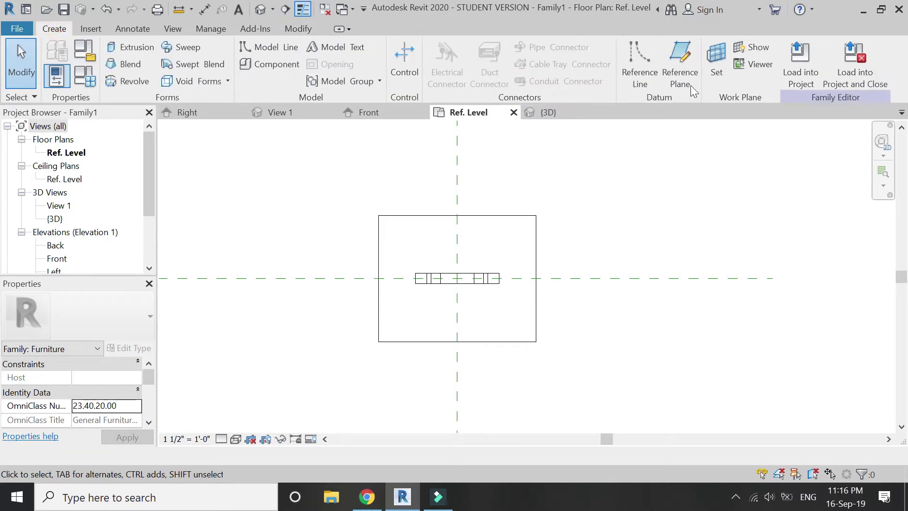
{"action": "left_click", "coordinate": [679, 61]}
{"action": "left_click", "coordinate": [403, 179]}
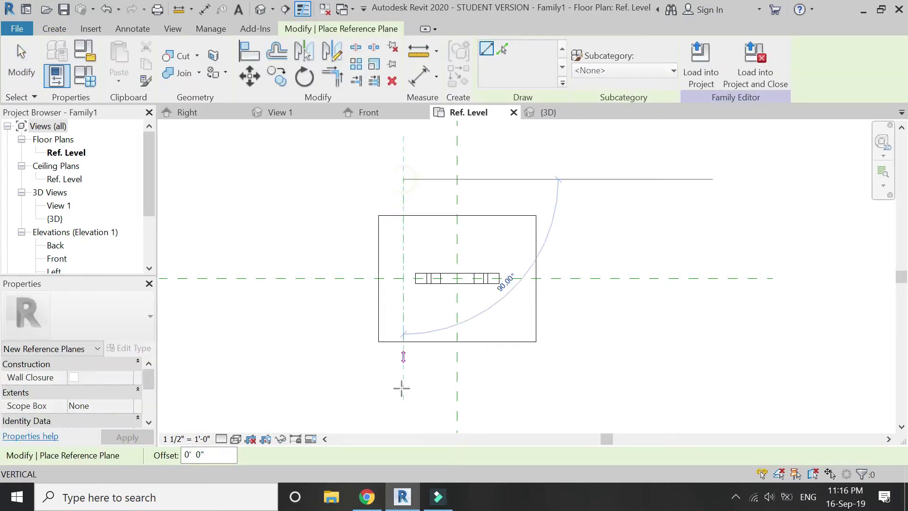
{"action": "left_click", "coordinate": [403, 398]}
{"action": "left_click", "coordinate": [509, 180]}
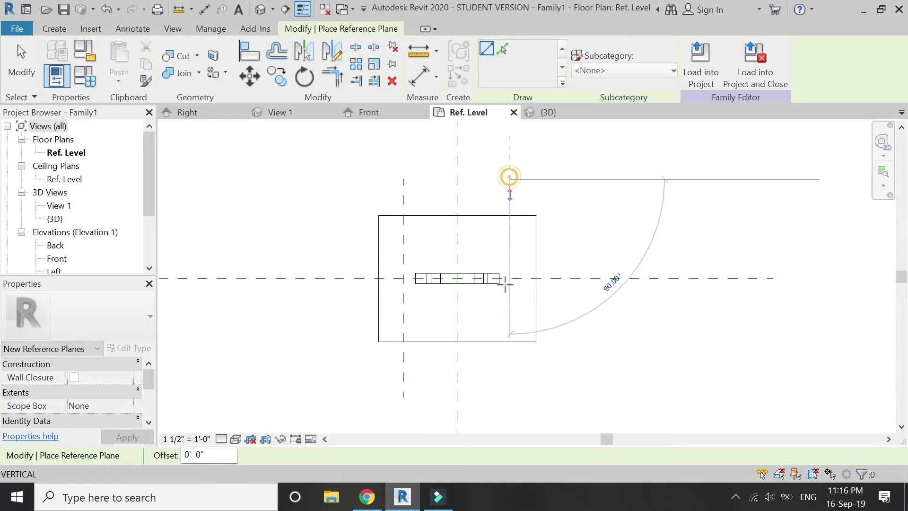
{"action": "left_click", "coordinate": [509, 398]}
Draw two horizontal reference planes across the tabletop, about 6 1/2" above and 8" below the centre plane
{"action": "left_click", "coordinate": [330, 244]}
{"action": "left_click", "coordinate": [587, 245]}
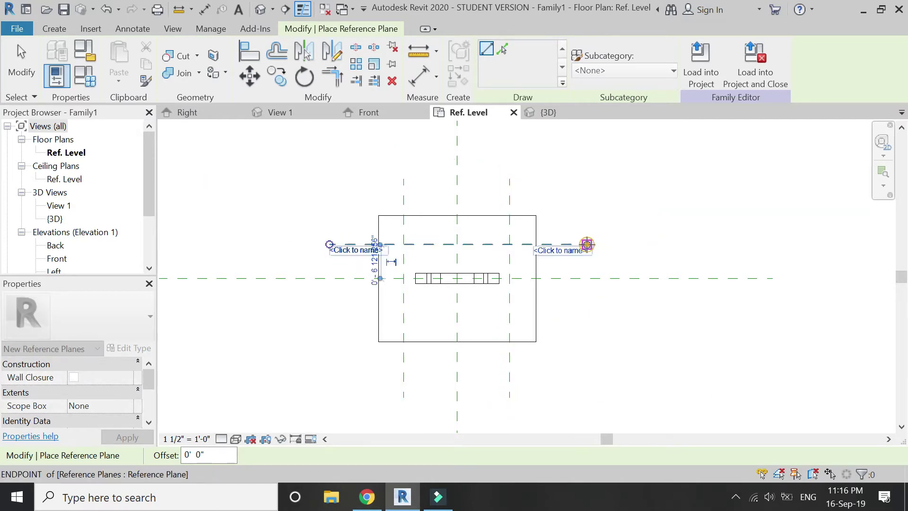
{"action": "left_click", "coordinate": [329, 320]}
{"action": "left_click", "coordinate": [587, 321]}
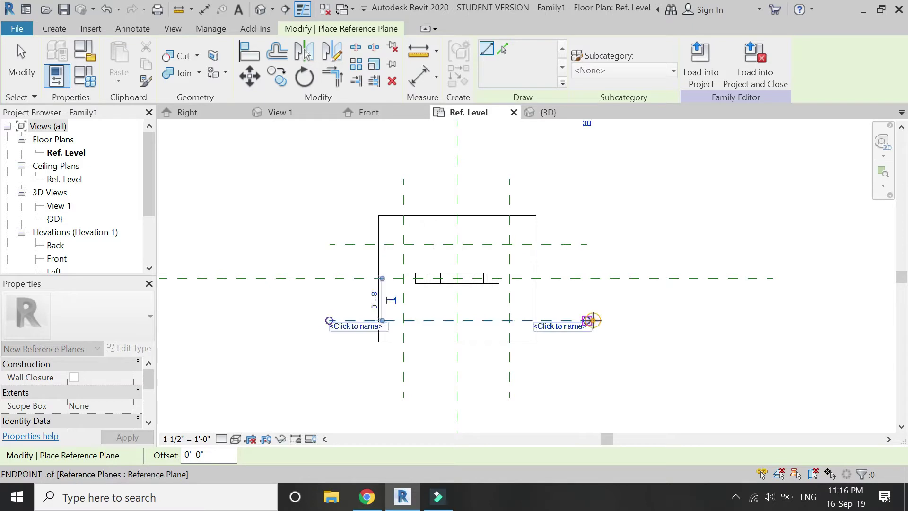
Dimension the two new vertical reference planes through the centre plane and set the segments equal
{"action": "left_click", "coordinate": [424, 78]}
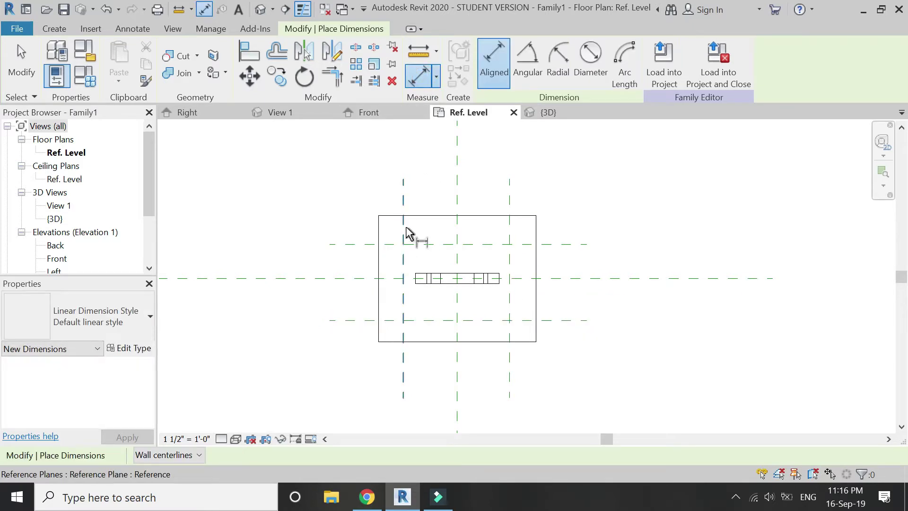
{"action": "left_click", "coordinate": [404, 231]}
{"action": "left_click", "coordinate": [457, 227]}
{"action": "left_click", "coordinate": [510, 239]}
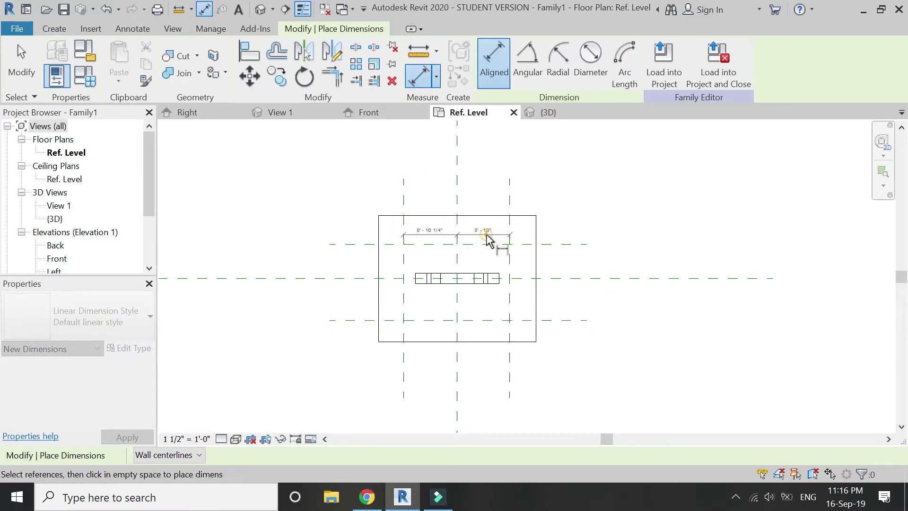
{"action": "left_click", "coordinate": [491, 239]}
{"action": "left_click", "coordinate": [457, 214]}
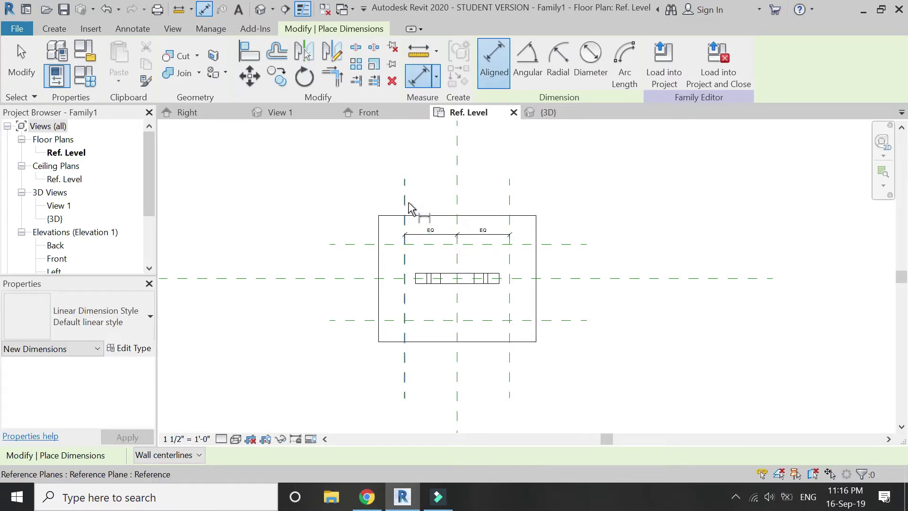
Add an overall dimension between the two outer vertical reference planes, above the tabletop
{"action": "left_click", "coordinate": [404, 205]}
{"action": "left_click", "coordinate": [510, 205]}
{"action": "left_click", "coordinate": [493, 193]}
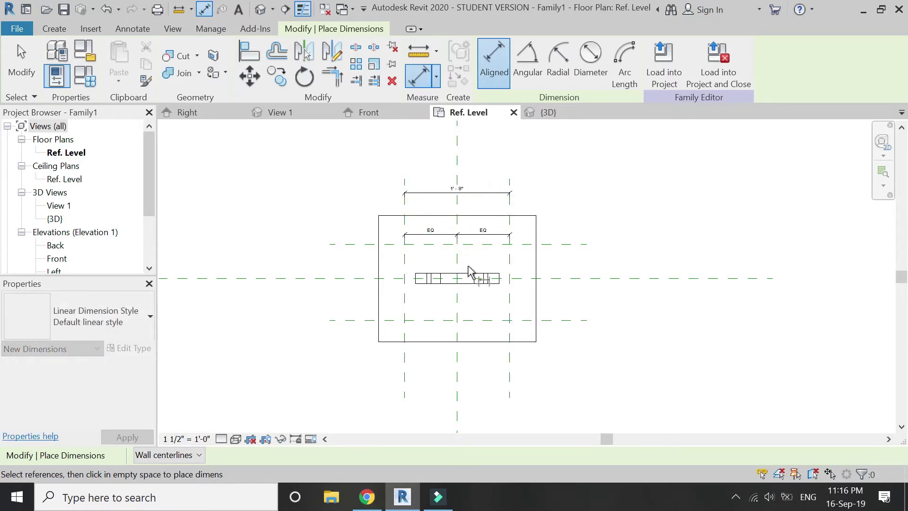
Dimension the two horizontal reference planes inside the tabletop through the centre plane and set the segments equal
{"action": "left_click", "coordinate": [395, 245]}
{"action": "left_click", "coordinate": [395, 245]}
{"action": "left_click", "coordinate": [390, 279]}
{"action": "left_click", "coordinate": [386, 320]}
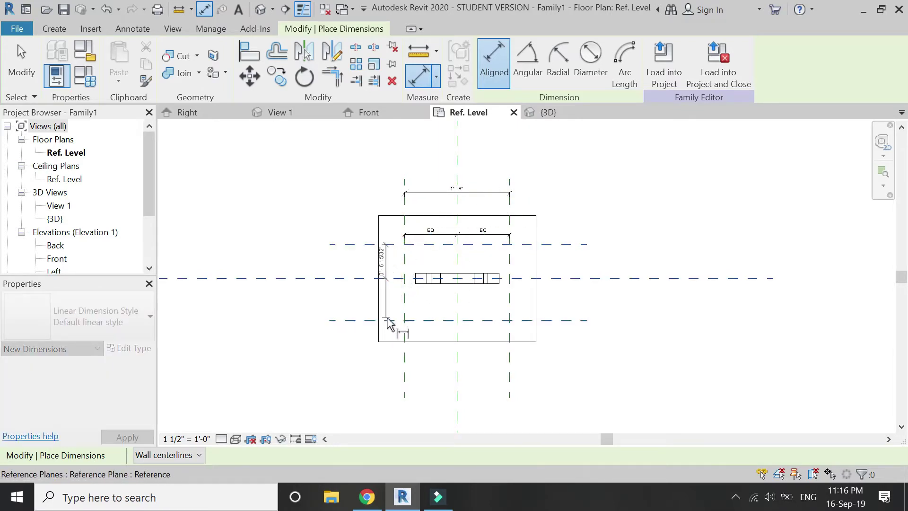
{"action": "left_click", "coordinate": [352, 309]}
{"action": "left_click", "coordinate": [373, 283]}
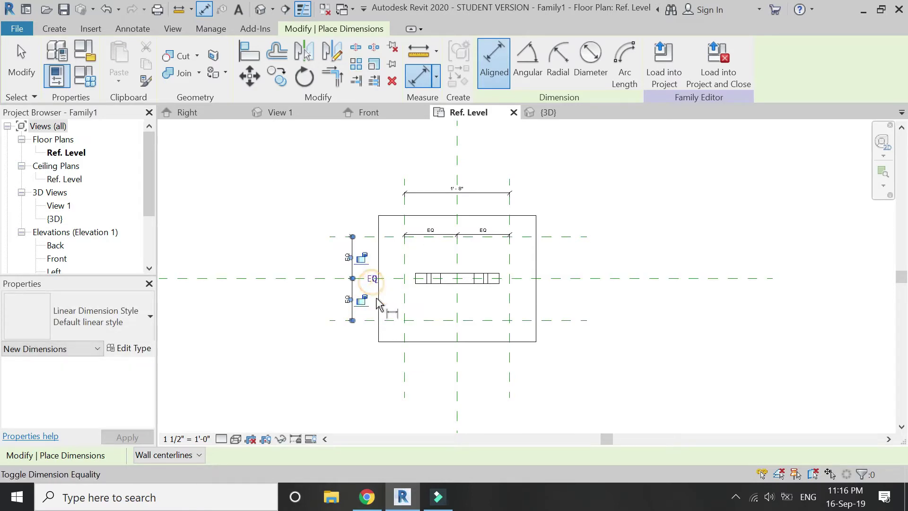
Add an overall dimension between the two outer horizontal reference planes, placed beyond the equal-segment dimension
{"action": "left_click", "coordinate": [368, 236]}
{"action": "left_click", "coordinate": [365, 320]}
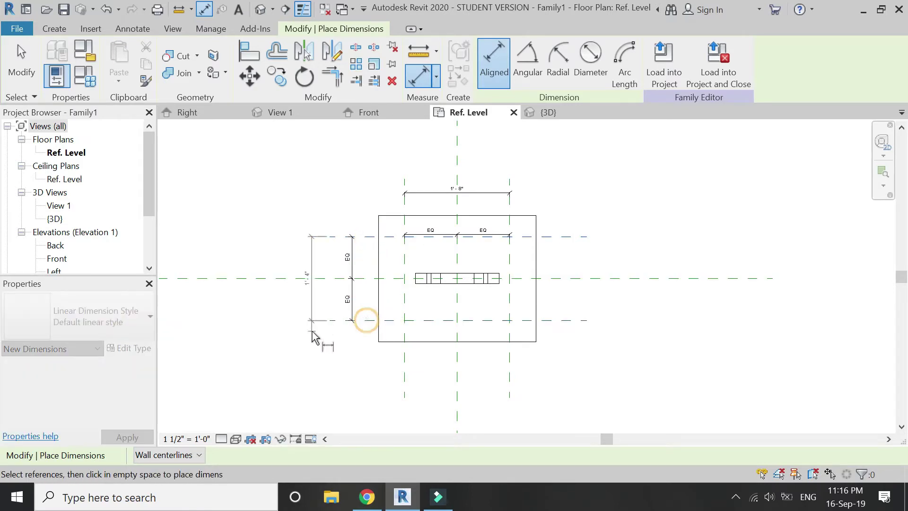
{"action": "left_click", "coordinate": [303, 323]}
{"action": "key", "text": "Escape"}
{"action": "key", "text": "Escape"}
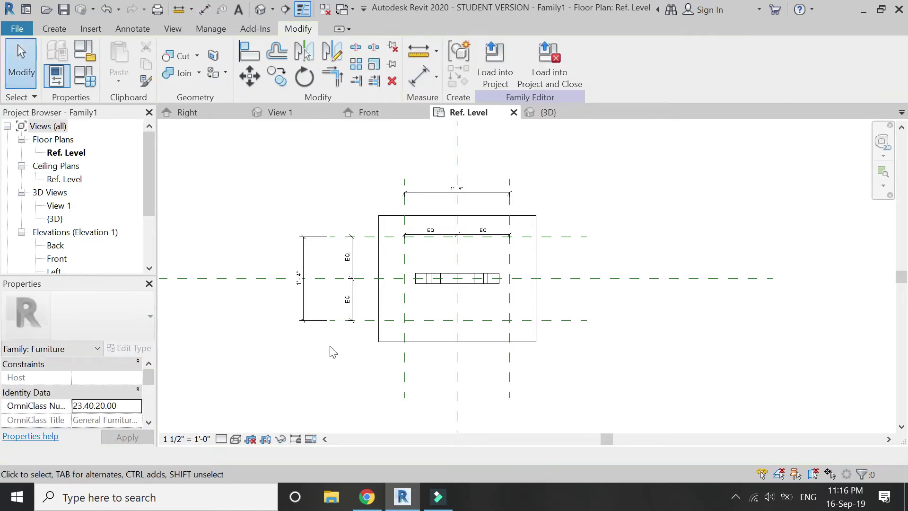
Label the overall dimension above the tabletop with a new parameter named h
{"action": "left_click", "coordinate": [438, 194]}
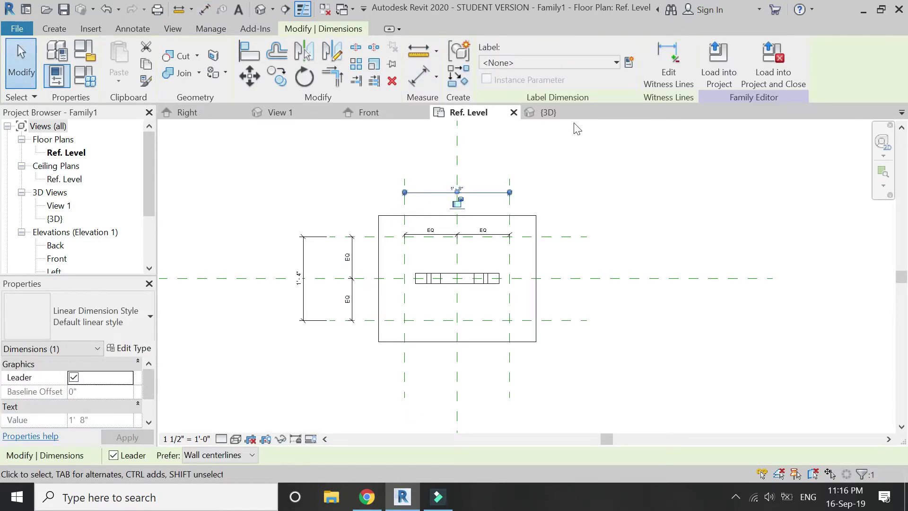
{"action": "left_click", "coordinate": [629, 62]}
{"action": "type", "text": "h"}
{"action": "left_click", "coordinate": [348, 419]}
{"action": "key", "text": "Escape"}
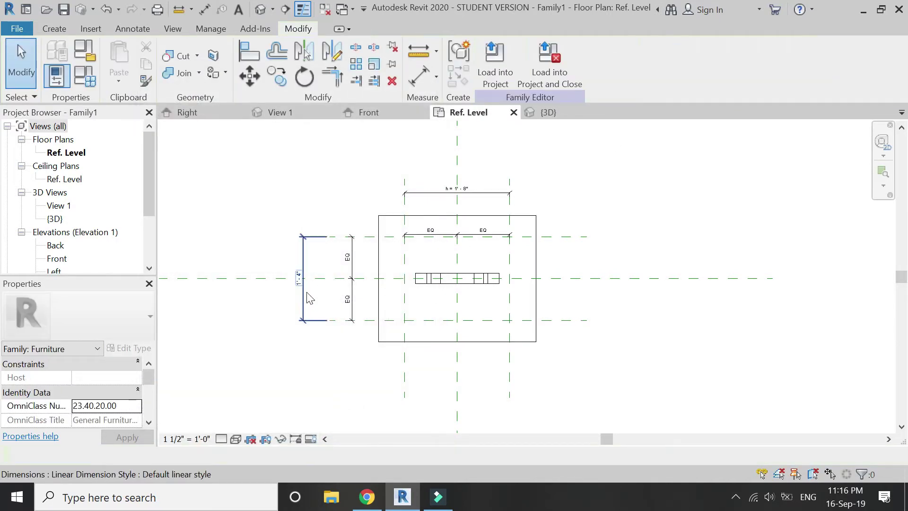
Label the overall vertical dimension beside the tabletop with a new parameter named v
{"action": "left_click", "coordinate": [307, 294]}
{"action": "left_click", "coordinate": [629, 62]}
{"action": "type", "text": "v"}
{"action": "left_click", "coordinate": [334, 420]}
{"action": "key", "text": "Escape"}
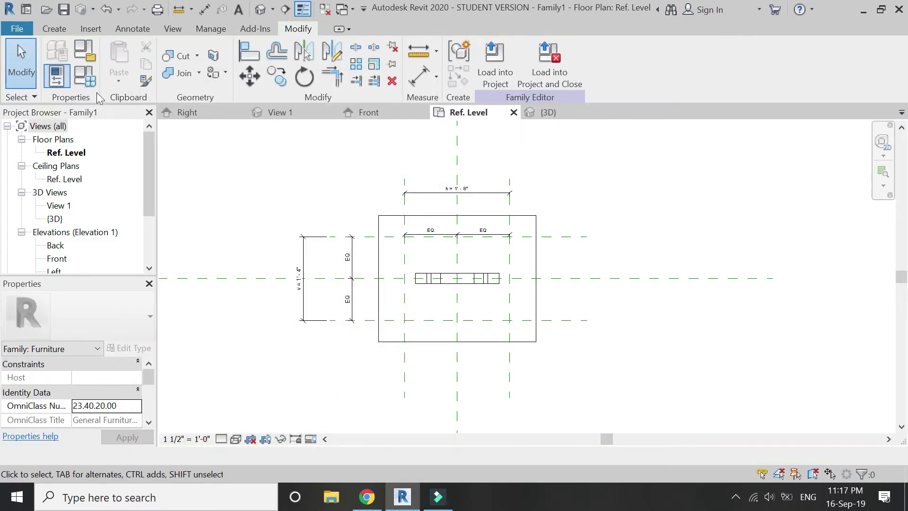
Create a family length parameter named "chair width under the table" and set its value to 0' 6"
{"action": "left_click", "coordinate": [94, 83]}
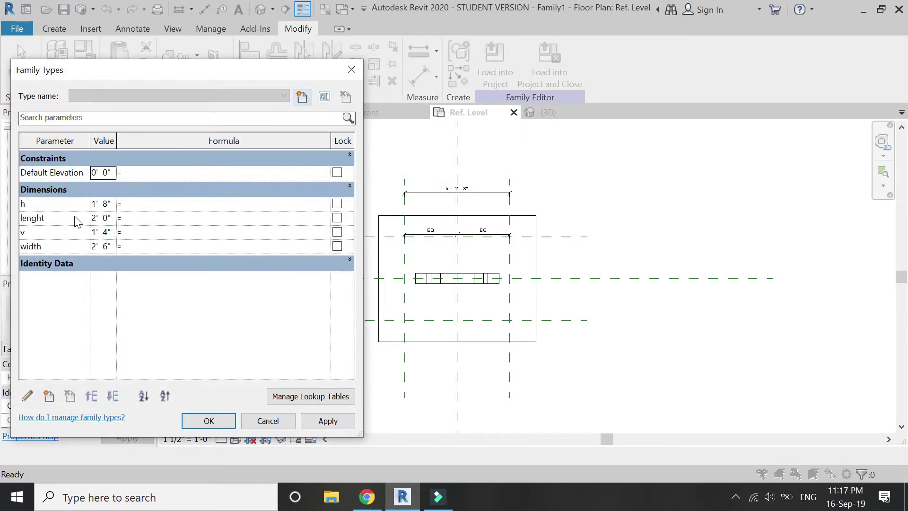
{"action": "left_click", "coordinate": [48, 396]}
{"action": "type", "text": "chair width under the table"}
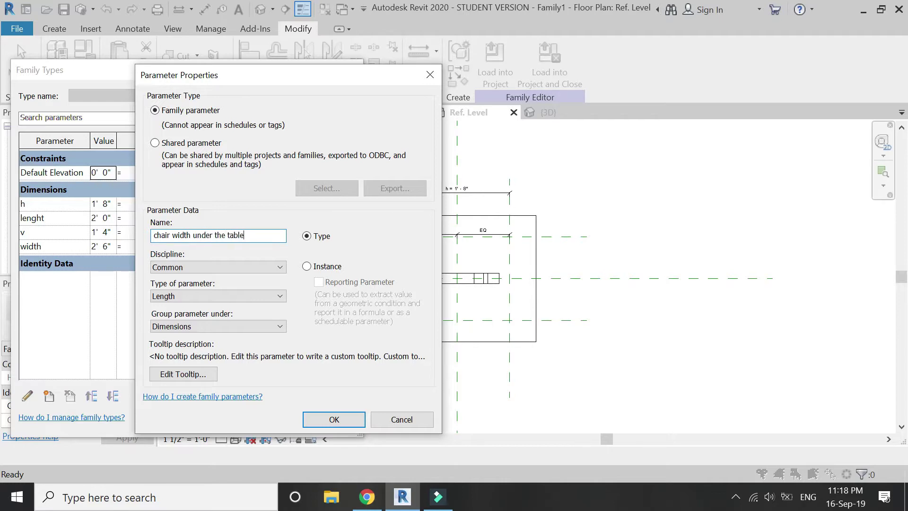
{"action": "key", "text": "Return"}
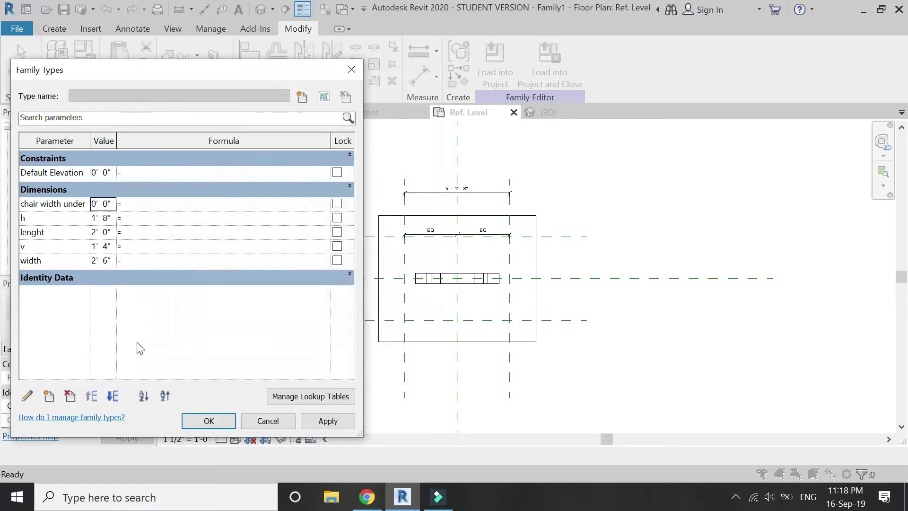
{"action": "left_click", "coordinate": [112, 204]}
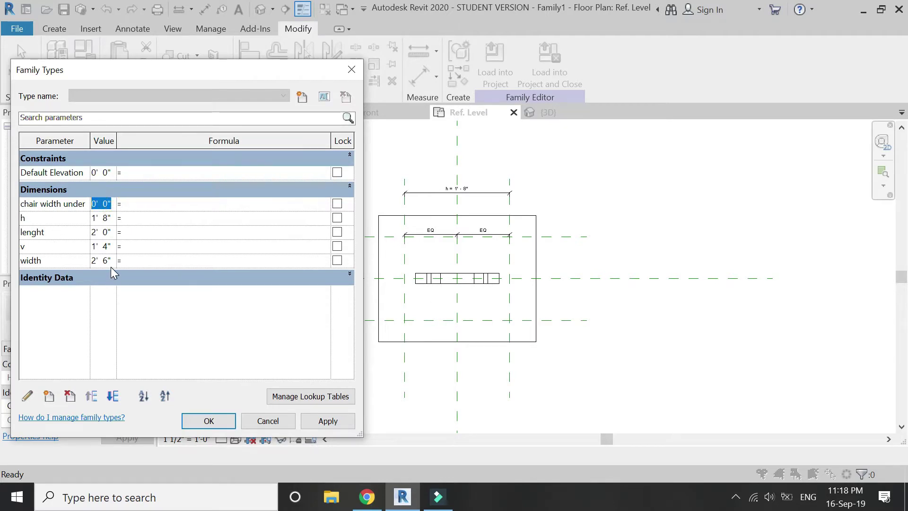
{"action": "type", "text": "6"}
{"action": "key", "text": "Tab"}
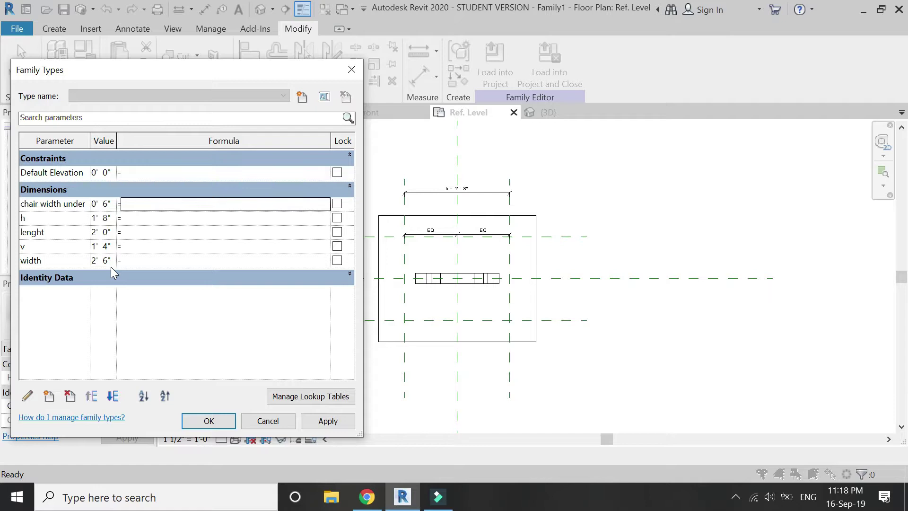
Set the formula of parameter h to width - chair width under the table
{"action": "left_click", "coordinate": [41, 207]}
{"action": "key", "text": "ctrl+c"}
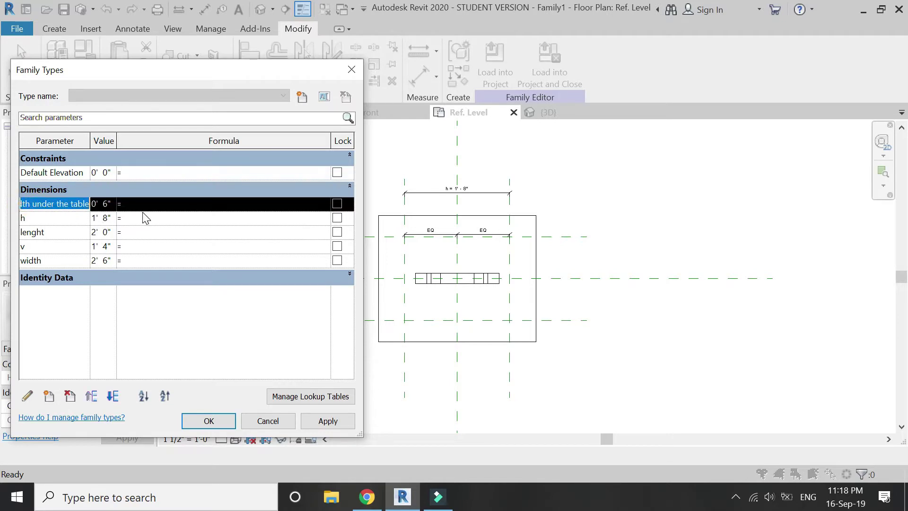
{"action": "left_click", "coordinate": [144, 218]}
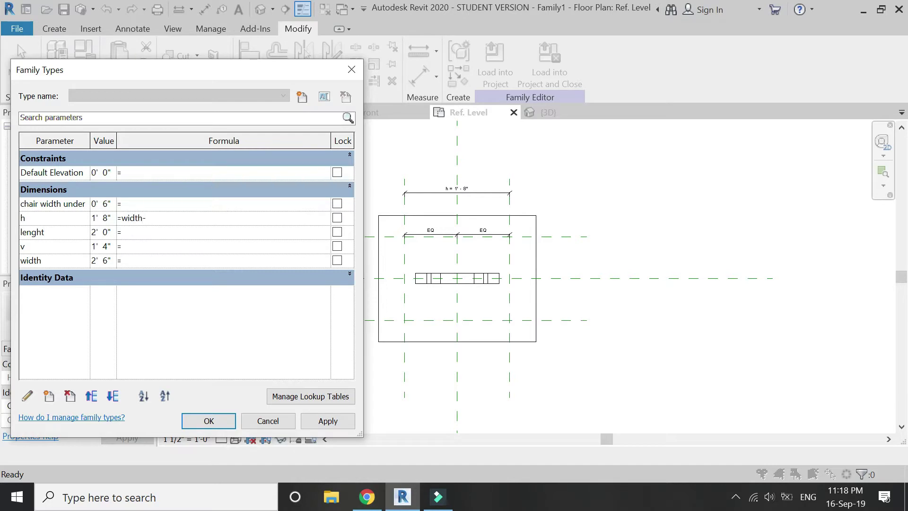
{"action": "key", "text": "Tab"}
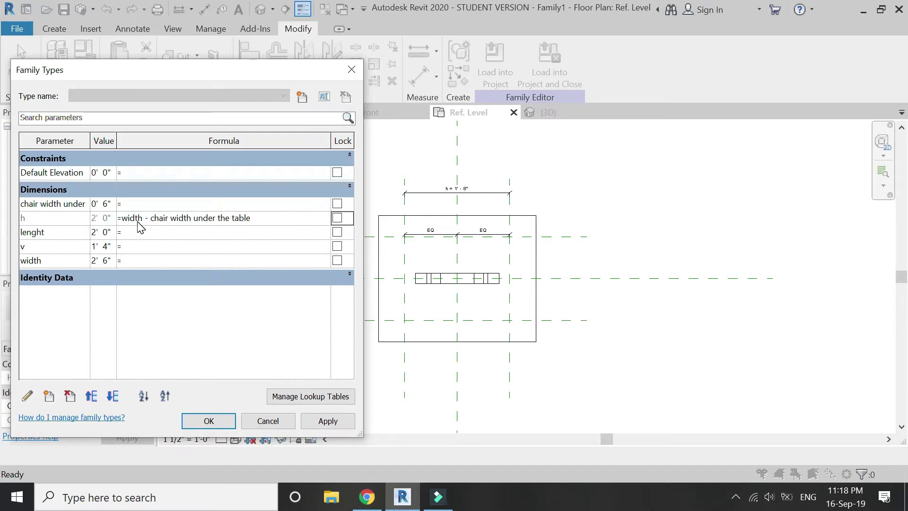
Set the formula of parameter v to lenght - chair width under the table and apply the family type changes
{"action": "left_click", "coordinate": [128, 247]}
{"action": "type", "text": "lenght -"}
{"action": "key", "text": "ctrl+v"}
{"action": "key", "text": "Tab"}
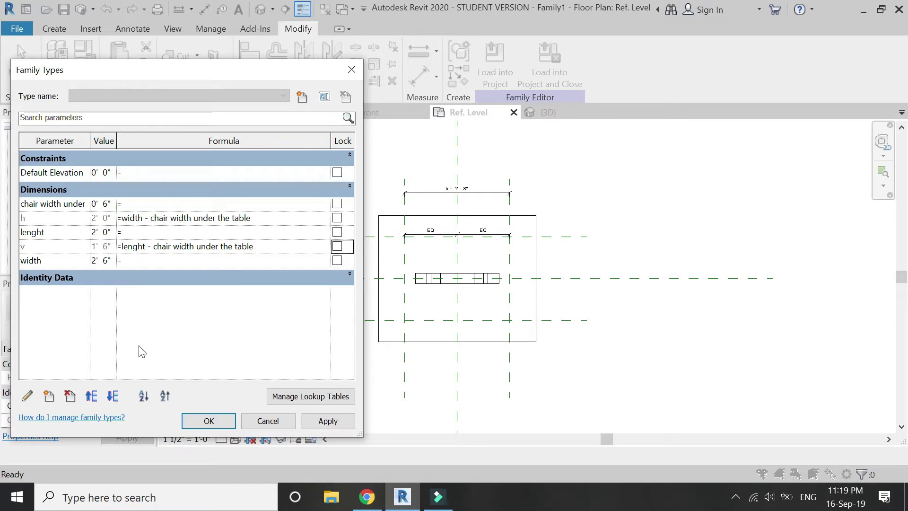
{"action": "left_click", "coordinate": [202, 420]}
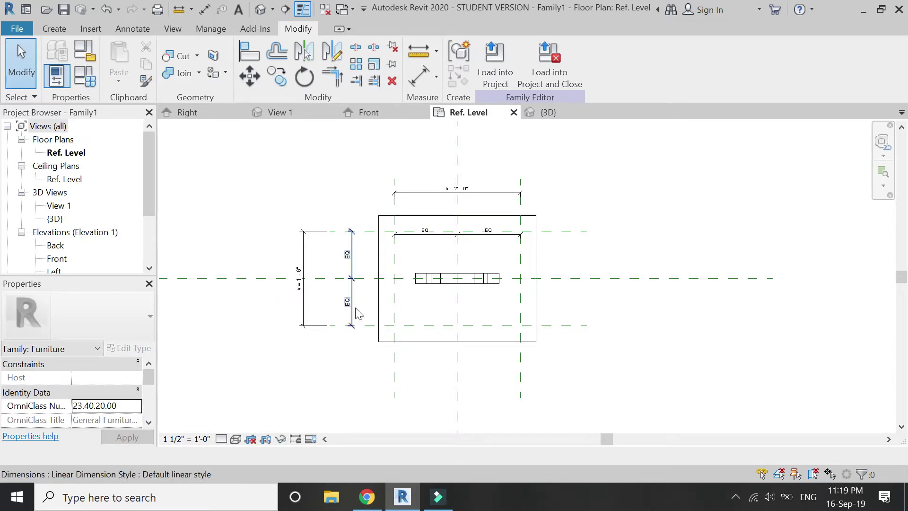
Load the Upholstered_Dining_Chair_non-parametric_5394 family as a component
{"action": "left_click", "coordinate": [54, 28]}
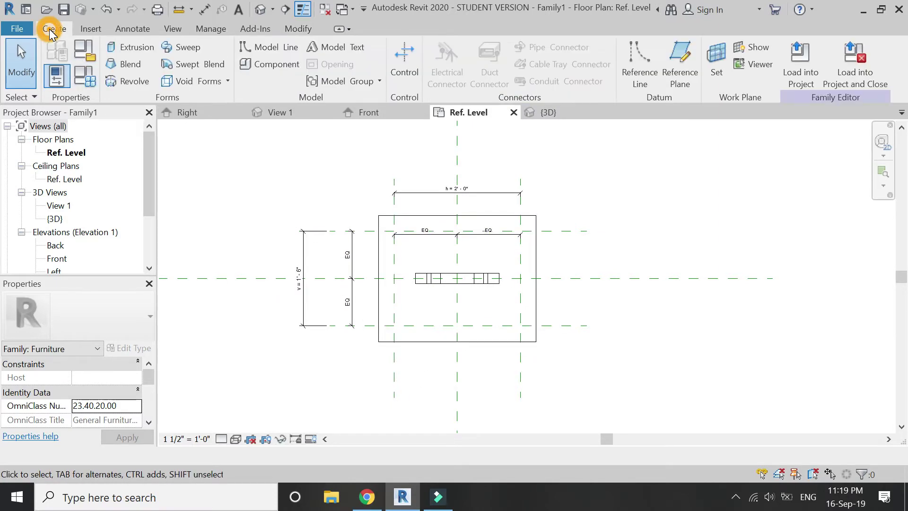
{"action": "left_click", "coordinate": [277, 64]}
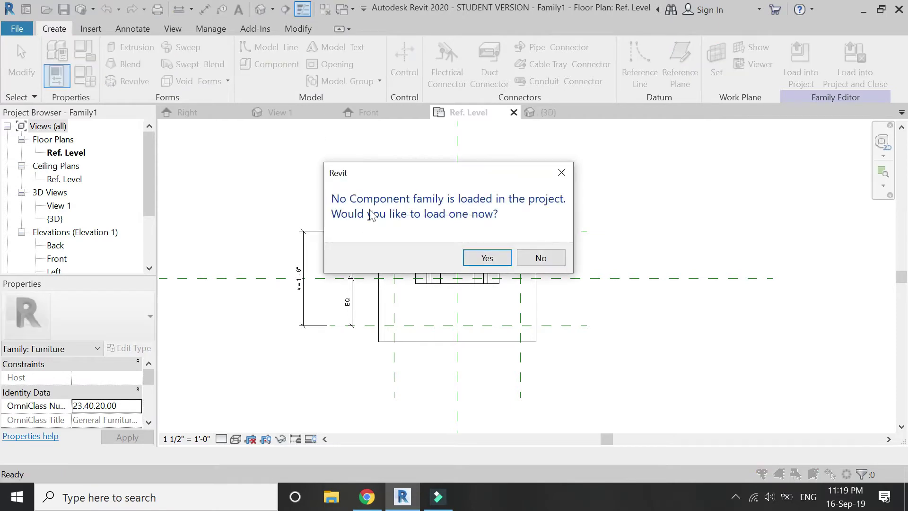
{"action": "left_click", "coordinate": [487, 258]}
{"action": "left_click", "coordinate": [349, 84]}
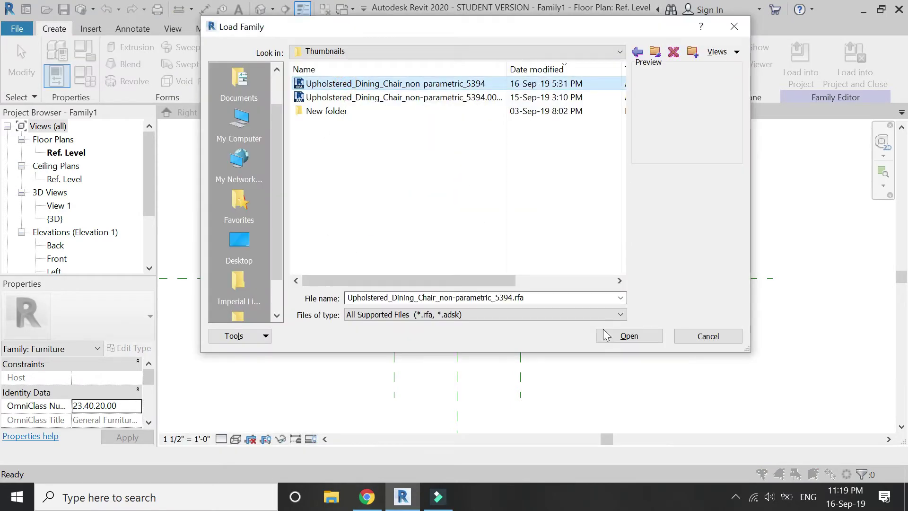
{"action": "left_click", "coordinate": [608, 333]}
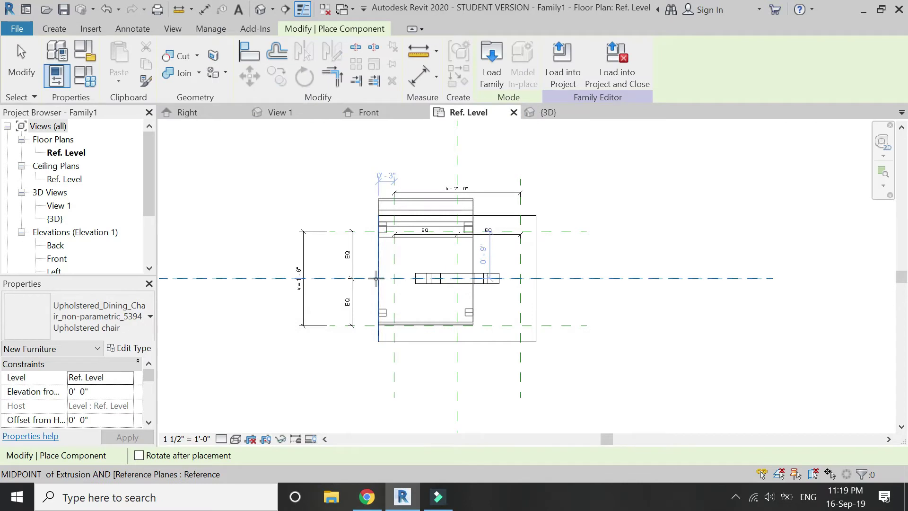
Place one chair to the left of the tabletop and one above it, each rotated to face the table
{"action": "scroll", "coordinate": [381, 288], "scroll_direction": "up", "scroll_amount": 3}
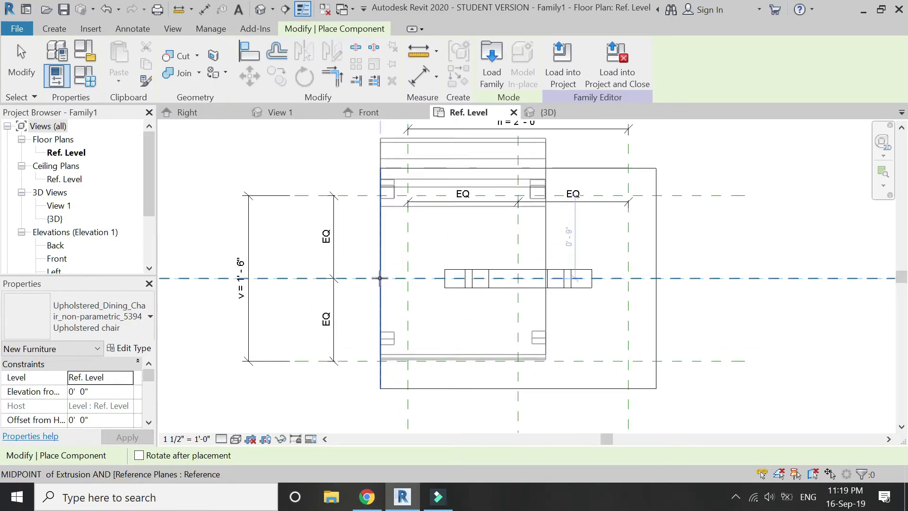
{"action": "key", "text": "space"}
{"action": "key", "text": "space"}
{"action": "scroll", "coordinate": [331, 336], "scroll_direction": "down", "scroll_amount": 2}
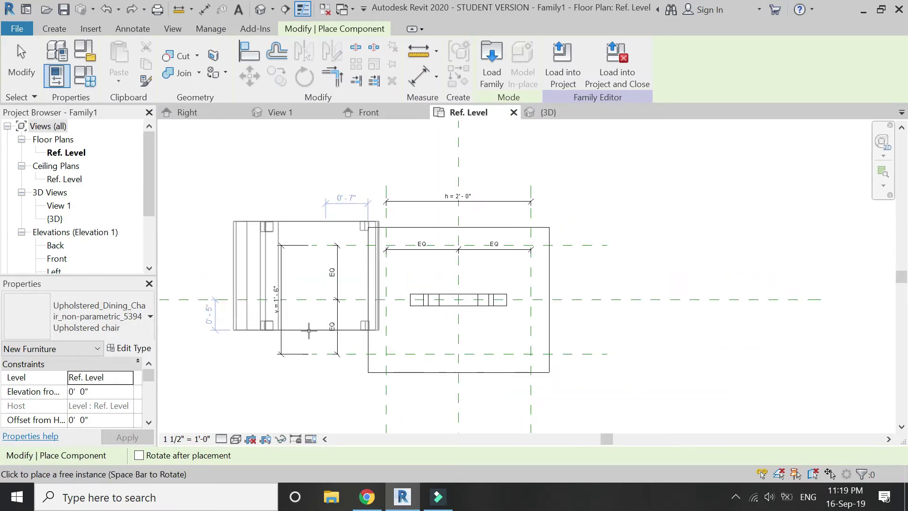
{"action": "left_click", "coordinate": [294, 342]}
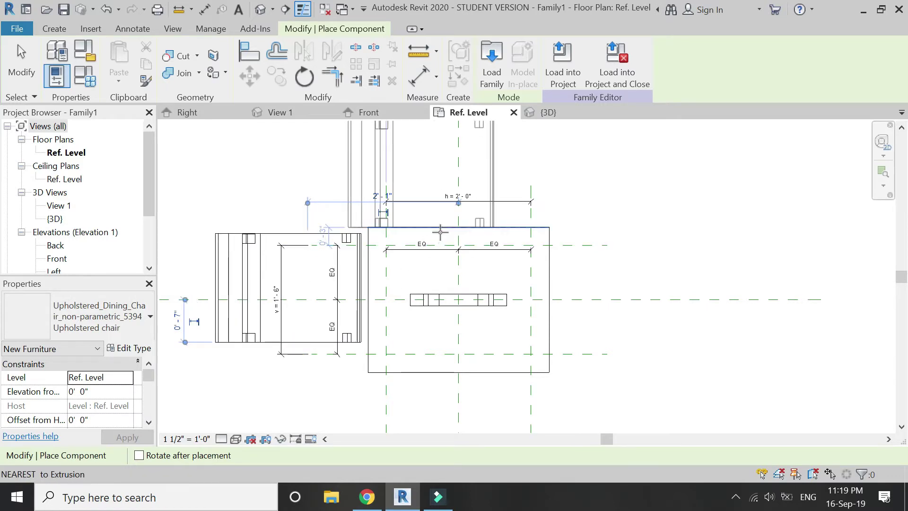
{"action": "key", "text": "space"}
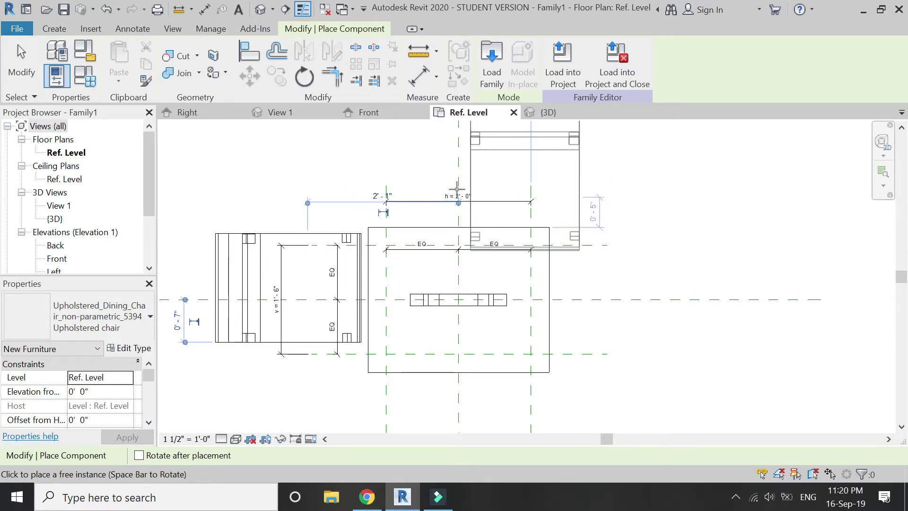
{"action": "left_click", "coordinate": [390, 173]}
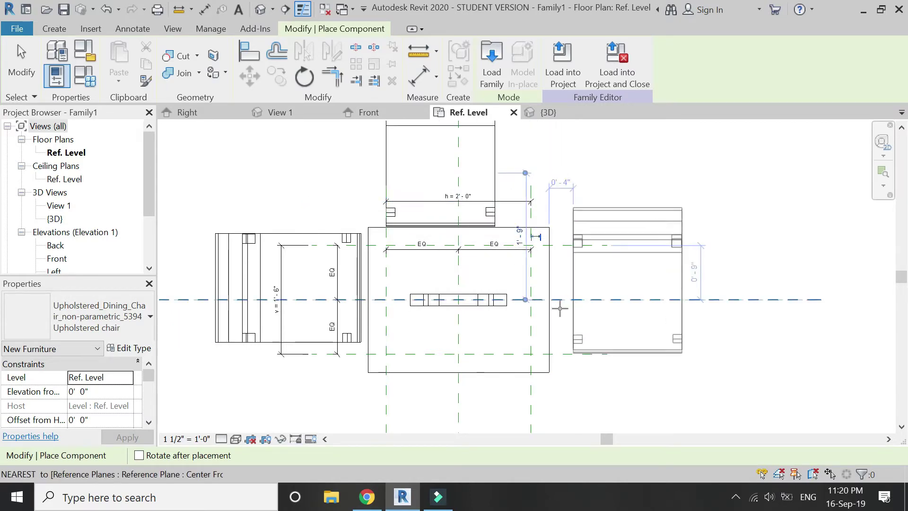
Place a third chair to the right of the tabletop, rotated to face the table
{"action": "key", "text": "space"}
{"action": "key", "text": "space"}
{"action": "key", "text": "space"}
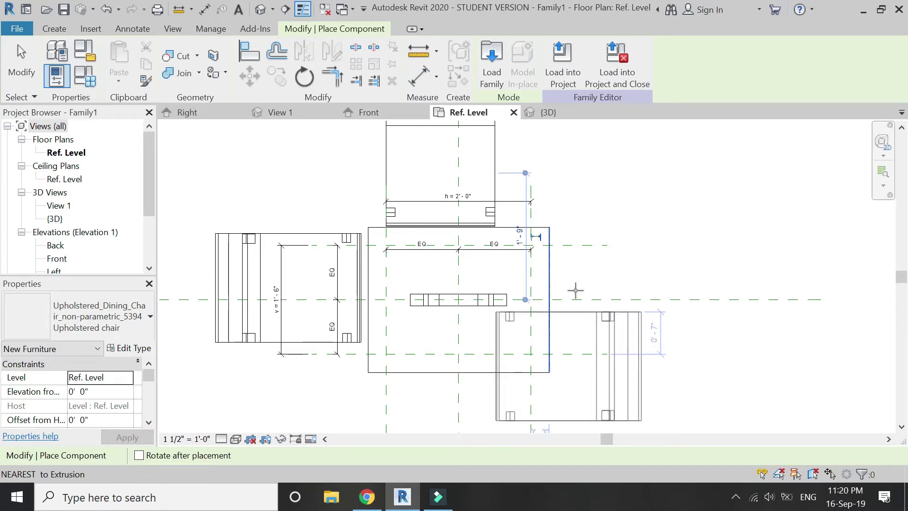
{"action": "left_click", "coordinate": [636, 231]}
Place a fourth chair below the tabletop, rotated to face the table, and end component placement
{"action": "scroll", "coordinate": [470, 212], "scroll_direction": "down", "scroll_amount": 2}
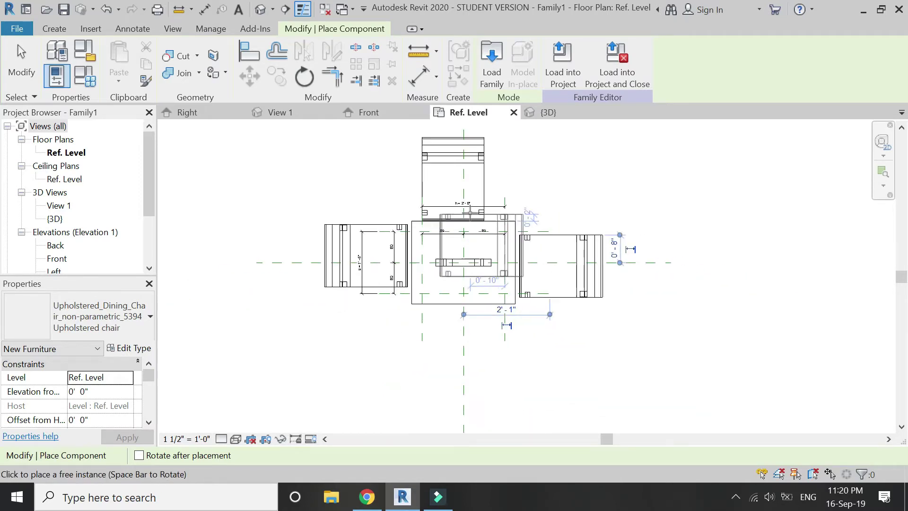
{"action": "scroll", "coordinate": [497, 331], "scroll_direction": "up", "scroll_amount": 2}
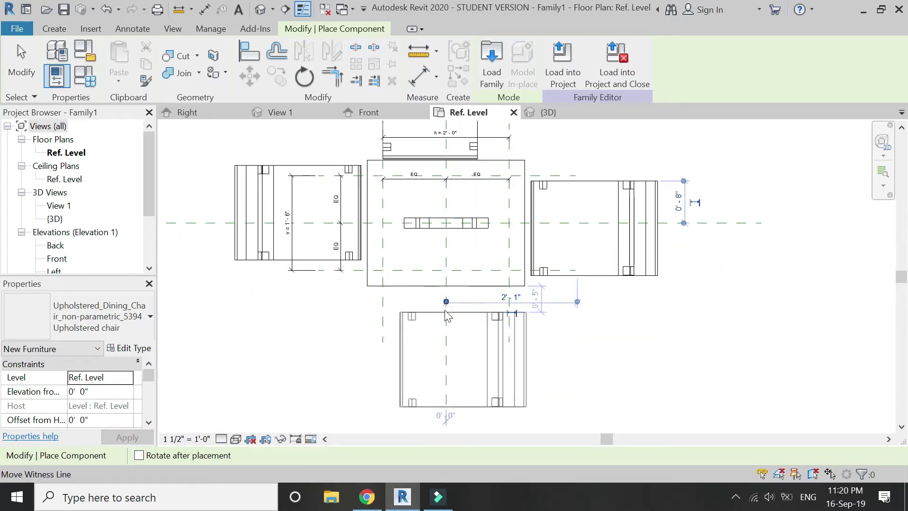
{"action": "key", "text": "space"}
{"action": "key", "text": "space"}
{"action": "key", "text": "space"}
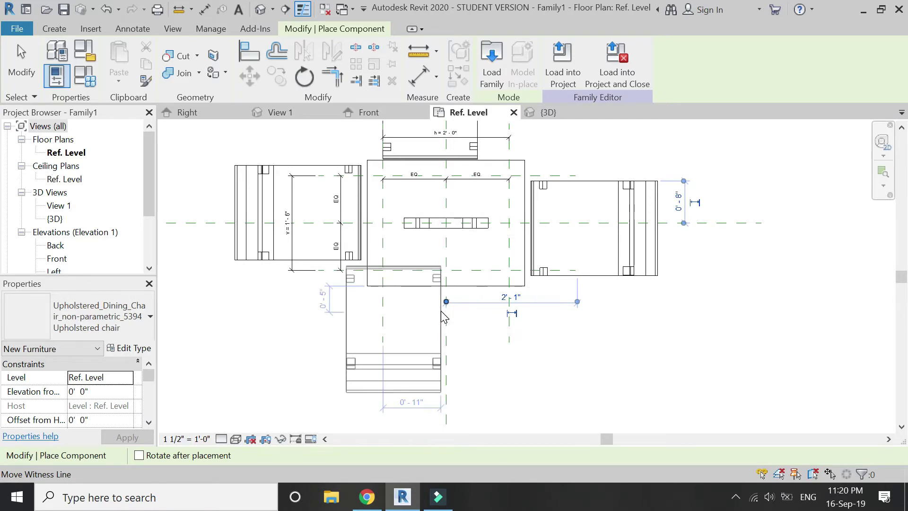
{"action": "left_click", "coordinate": [499, 339]}
{"action": "key", "text": "Escape"}
{"action": "key", "text": "Escape"}
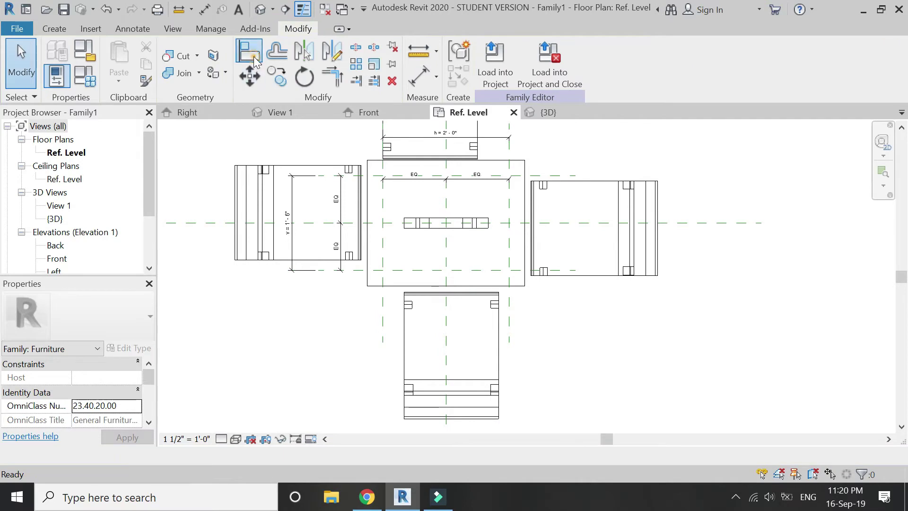
Align the left chair's front edge to the left inner vertical reference plane and lock the alignment
{"action": "left_click", "coordinate": [254, 62]}
{"action": "scroll", "coordinate": [383, 209], "scroll_direction": "up", "scroll_amount": 2}
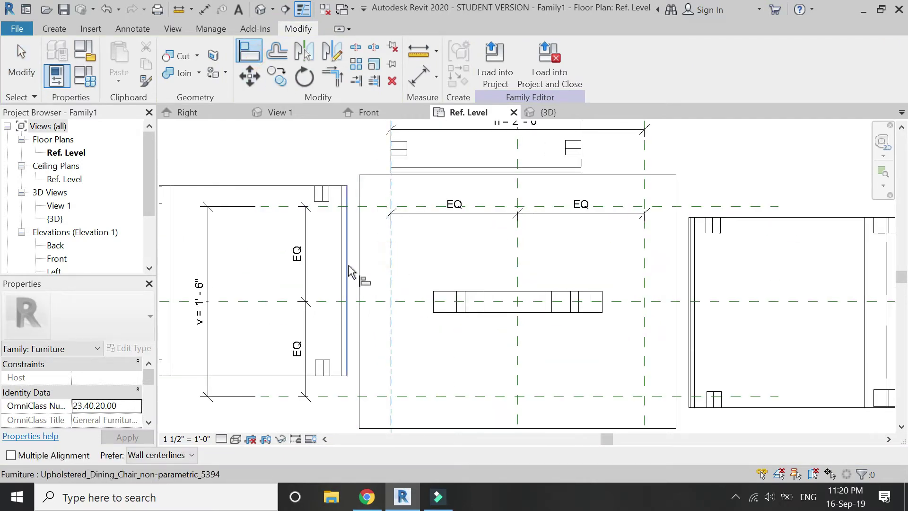
{"action": "left_click", "coordinate": [350, 273]}
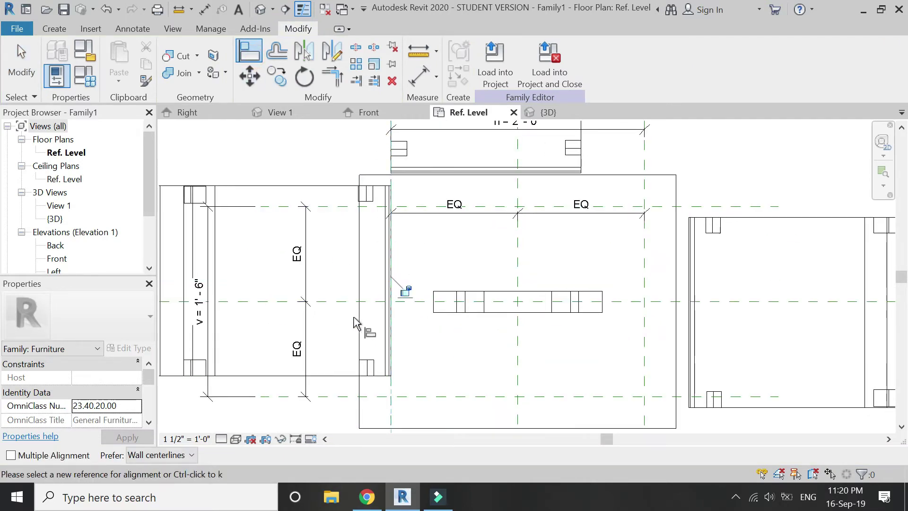
{"action": "scroll", "coordinate": [356, 323], "scroll_direction": "down", "scroll_amount": 2}
Align the upper chair's front edge to the upper inner horizontal reference plane and lock the alignment
{"action": "scroll", "coordinate": [378, 349], "scroll_direction": "down", "scroll_amount": 2}
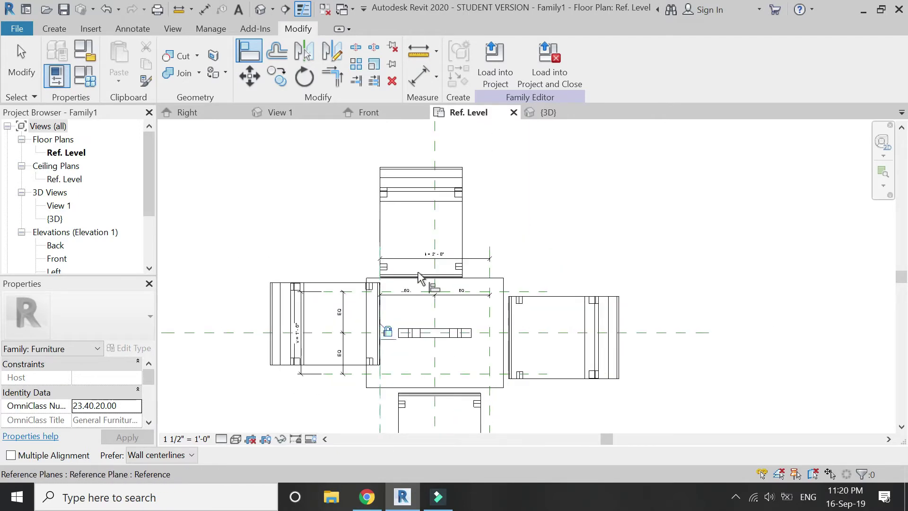
{"action": "scroll", "coordinate": [433, 289], "scroll_direction": "up", "scroll_amount": 4}
{"action": "left_click", "coordinate": [428, 325]}
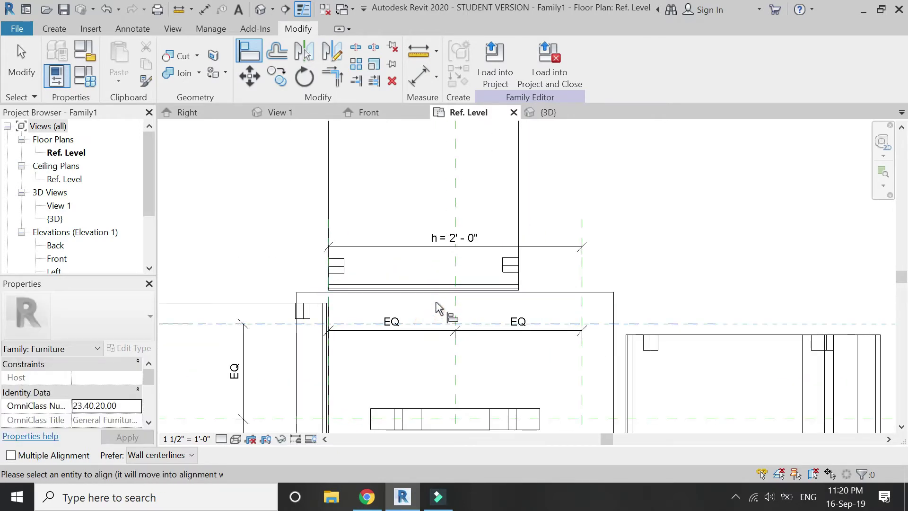
{"action": "scroll", "coordinate": [442, 303], "scroll_direction": "up", "scroll_amount": 3}
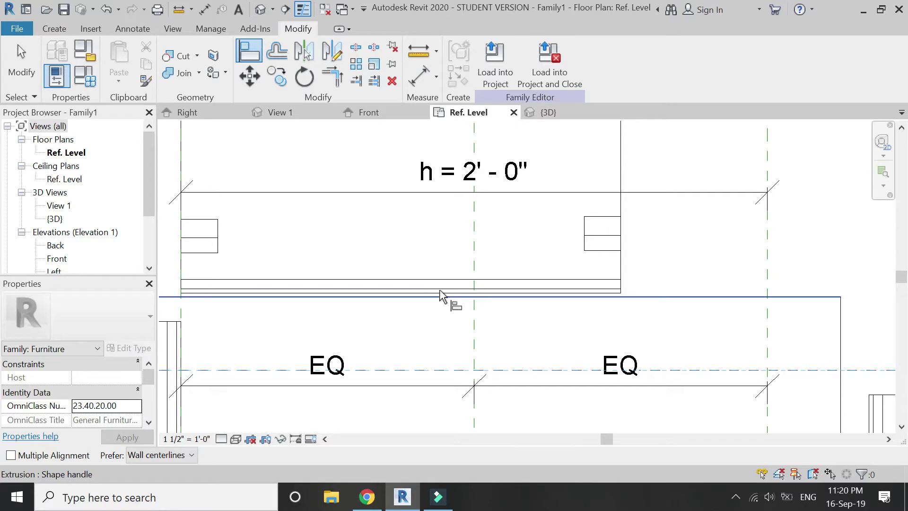
{"action": "left_click", "coordinate": [441, 295]}
{"action": "scroll", "coordinate": [436, 345], "scroll_direction": "down", "scroll_amount": 3}
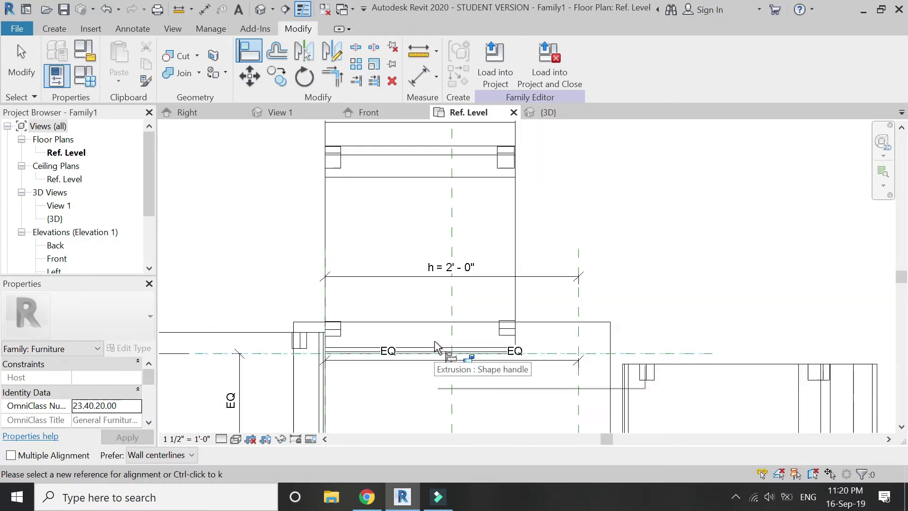
{"action": "scroll", "coordinate": [468, 368], "scroll_direction": "down", "scroll_amount": 3}
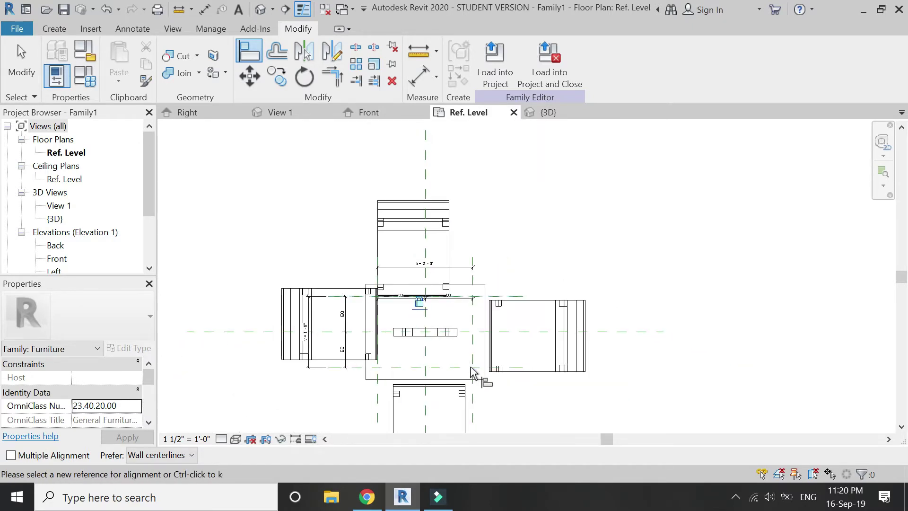
Align the right chair's front edge to the right inner vertical reference plane and lock the alignment
{"action": "scroll", "coordinate": [487, 360], "scroll_direction": "up", "scroll_amount": 4}
{"action": "left_click", "coordinate": [457, 335]}
{"action": "left_click", "coordinate": [502, 333]}
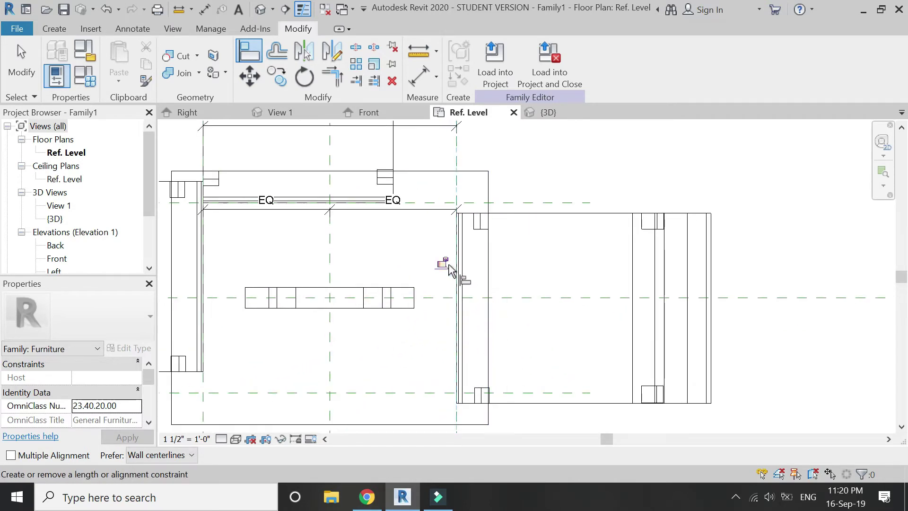
{"action": "scroll", "coordinate": [492, 237], "scroll_direction": "down", "scroll_amount": 3}
Align the lower chair's front edge to the lower inner horizontal reference plane and lock the alignment
{"action": "scroll", "coordinate": [436, 314], "scroll_direction": "up", "scroll_amount": 2}
{"action": "left_click", "coordinate": [435, 290]}
{"action": "left_click", "coordinate": [431, 325]}
{"action": "scroll", "coordinate": [426, 331], "scroll_direction": "down", "scroll_amount": 4}
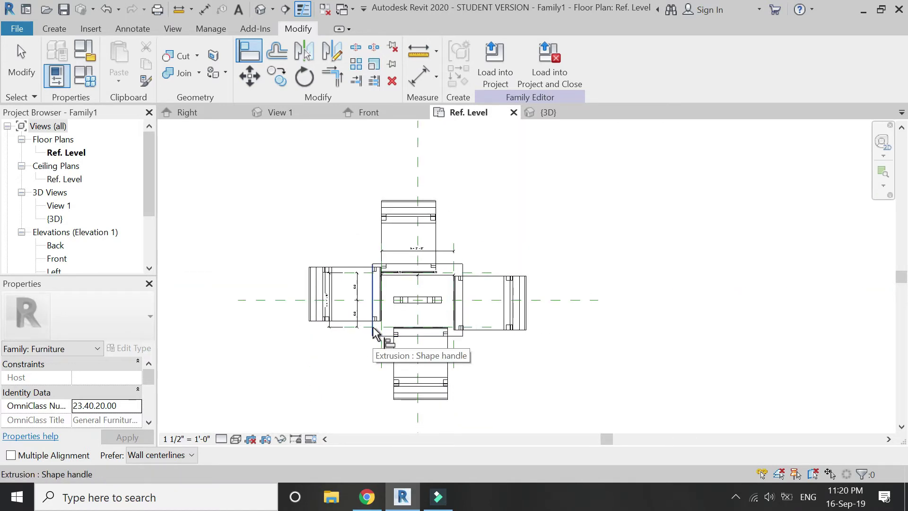
Align the left chair's centerline to the Center Front/Back reference plane and lock the alignment
{"action": "scroll", "coordinate": [332, 279], "scroll_direction": "up", "scroll_amount": 2}
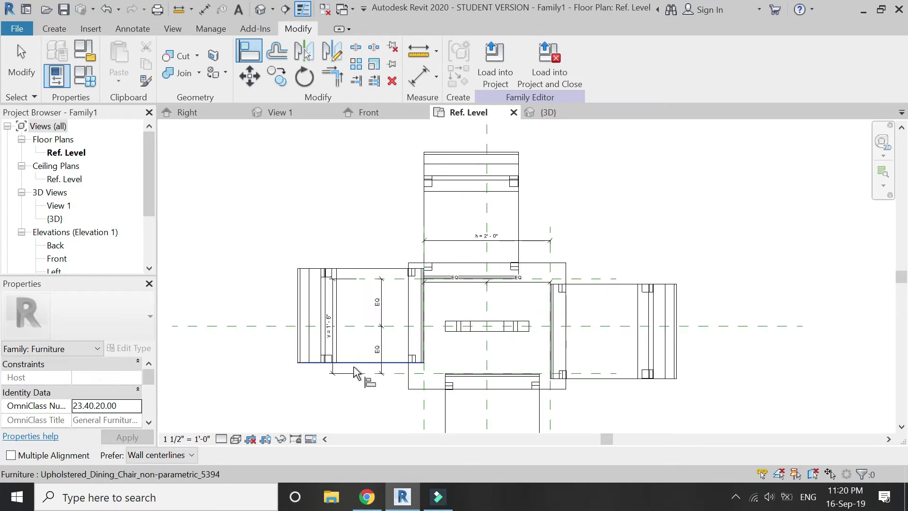
{"action": "scroll", "coordinate": [355, 372], "scroll_direction": "up", "scroll_amount": 2}
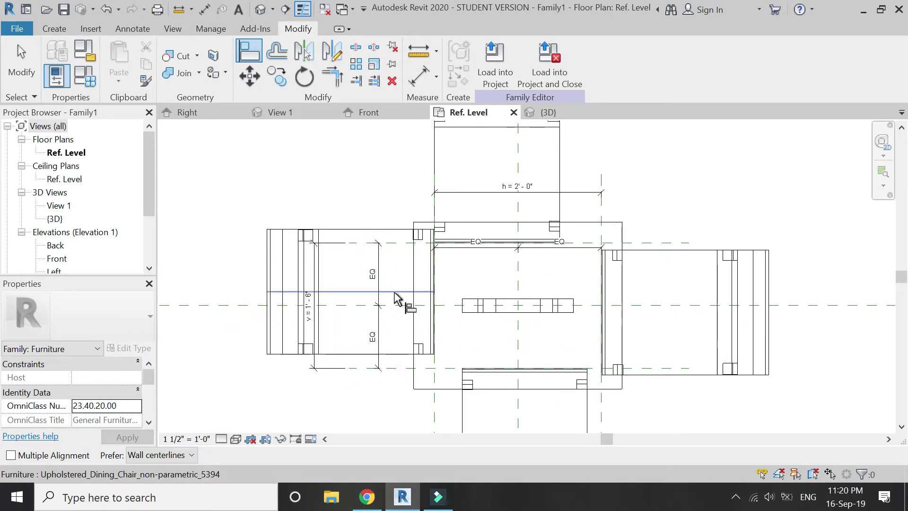
{"action": "left_click", "coordinate": [396, 305]}
{"action": "left_click", "coordinate": [393, 291]}
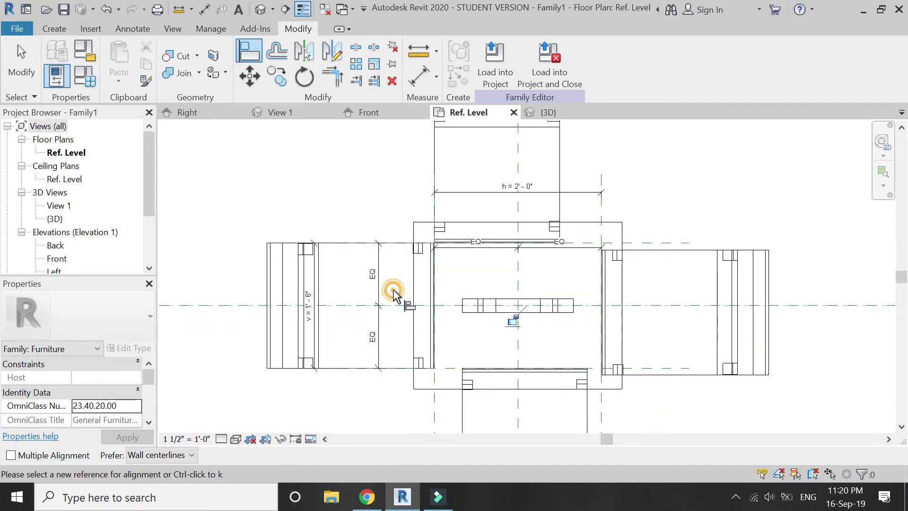
{"action": "left_click", "coordinate": [513, 321]}
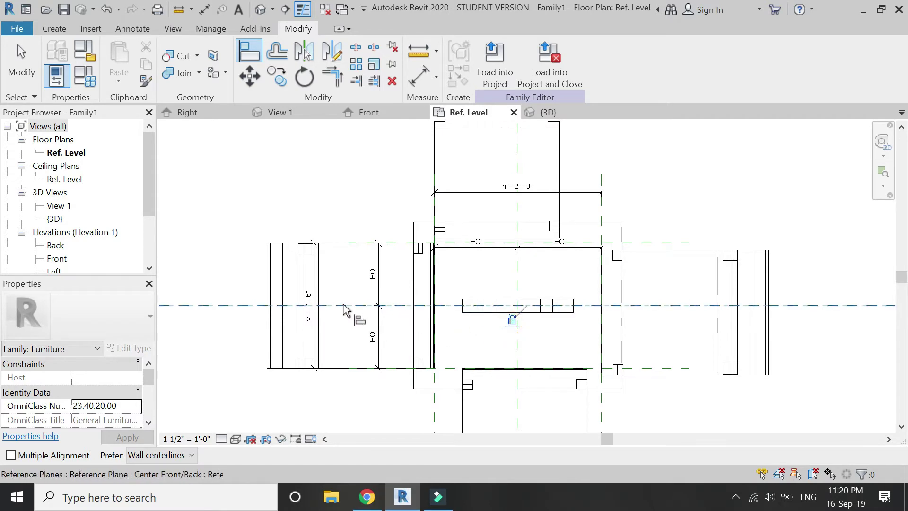
Align the lower chair's centerline to the table's vertical center reference plane and lock the alignment
{"action": "scroll", "coordinate": [435, 349], "scroll_direction": "down", "scroll_amount": 3}
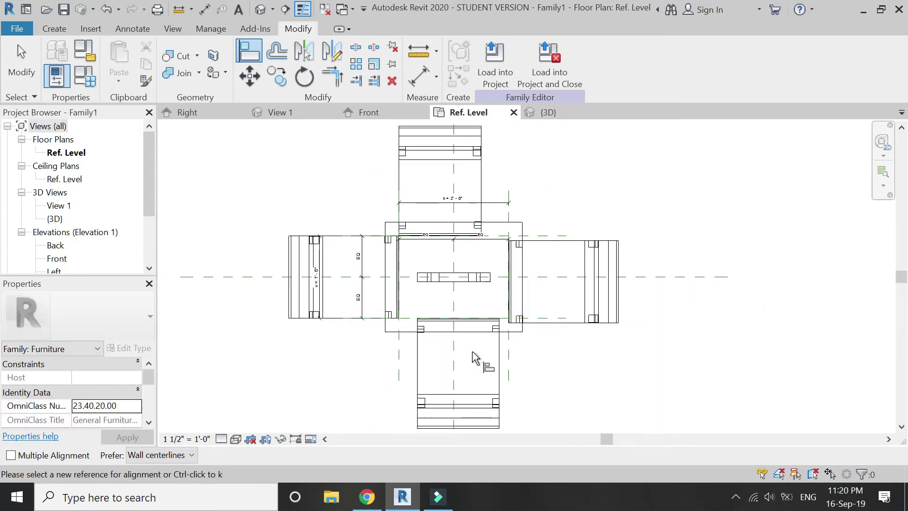
{"action": "scroll", "coordinate": [476, 358], "scroll_direction": "up", "scroll_amount": 2}
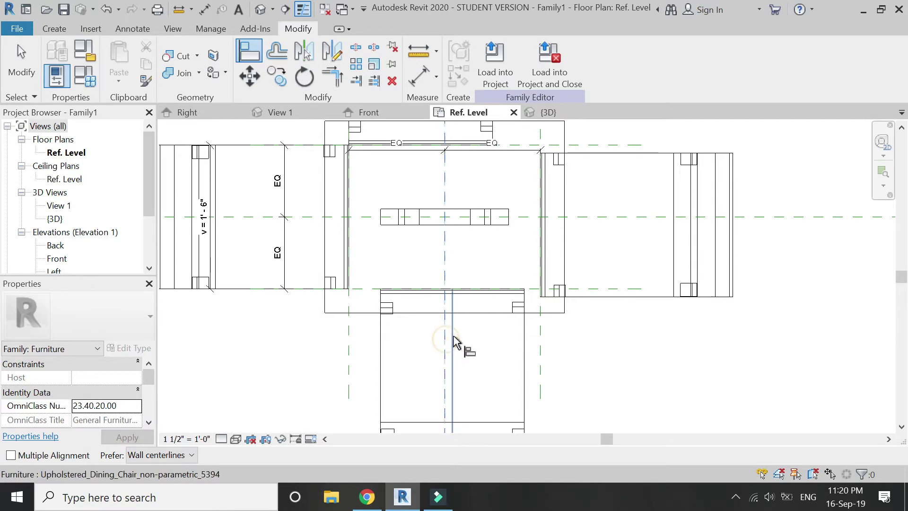
{"action": "scroll", "coordinate": [469, 316], "scroll_direction": "down", "scroll_amount": 2}
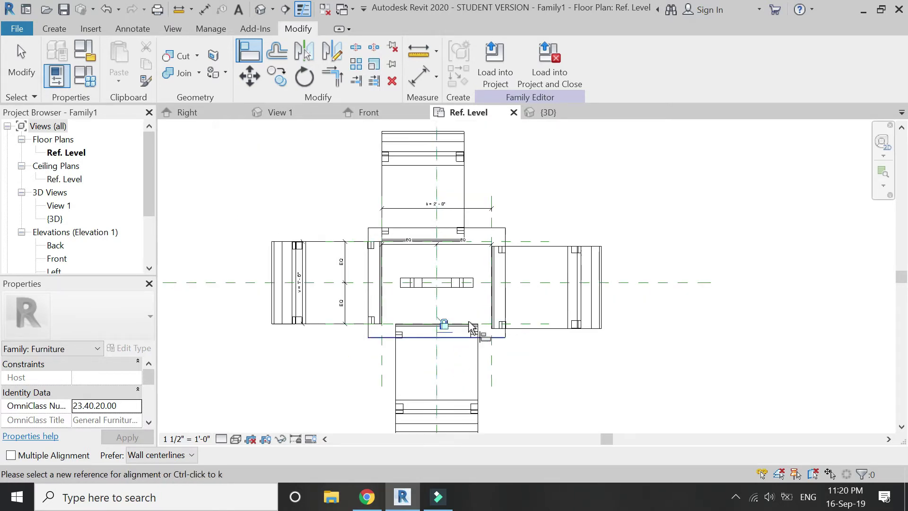
Align the right chair's centerline to the table's horizontal center reference plane and lock the alignment
{"action": "scroll", "coordinate": [520, 289], "scroll_direction": "up", "scroll_amount": 2}
{"action": "left_click", "coordinate": [523, 282]}
{"action": "left_click", "coordinate": [531, 300]}
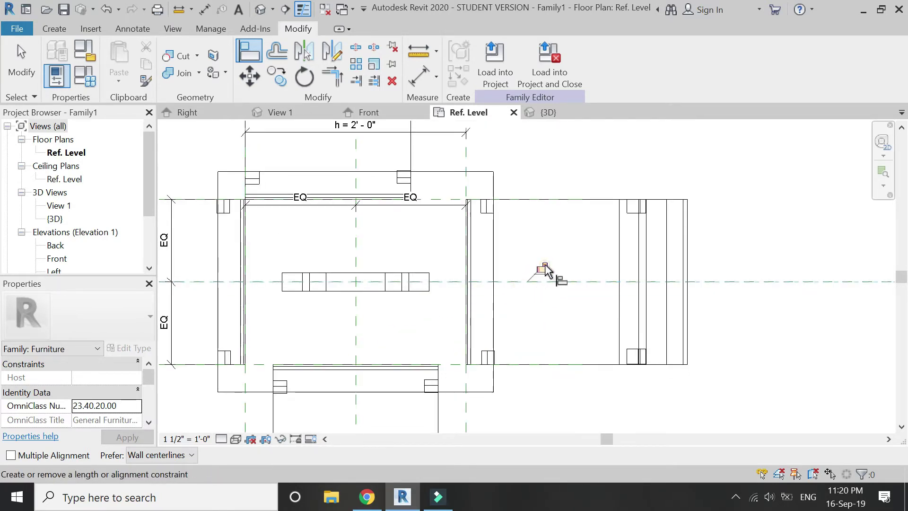
{"action": "scroll", "coordinate": [535, 279], "scroll_direction": "down", "scroll_amount": 3}
Align the upper chair's centerline to the table's vertical center reference plane and lock the alignment
{"action": "scroll", "coordinate": [418, 272], "scroll_direction": "up", "scroll_amount": 4}
{"action": "left_click", "coordinate": [417, 267]}
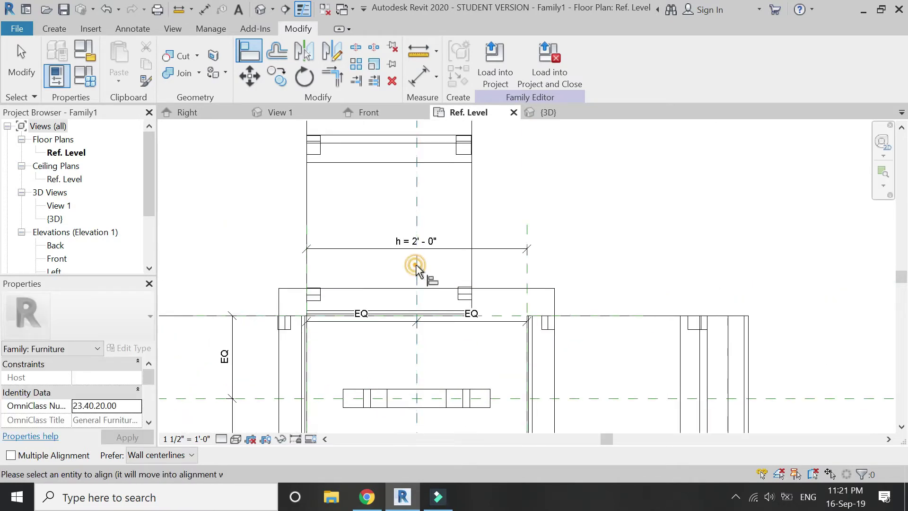
{"action": "left_click", "coordinate": [392, 263]}
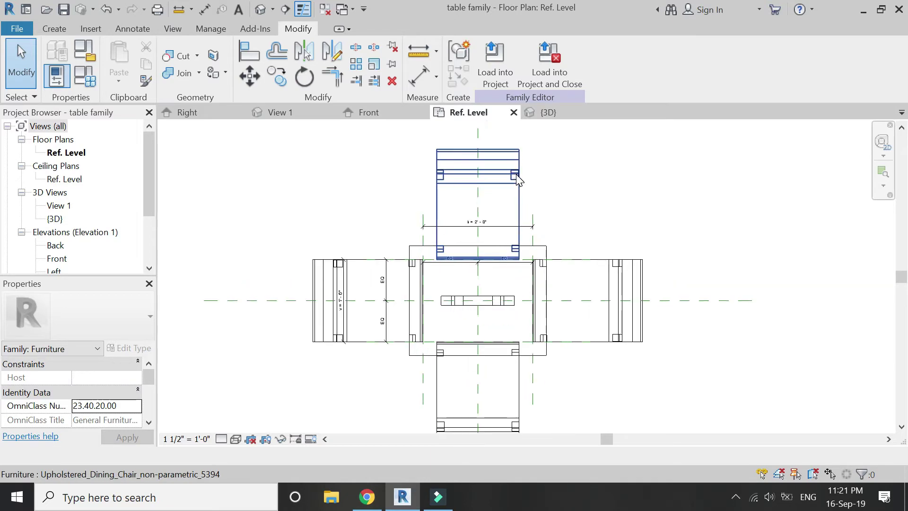
Associate the upper chair's Visible property with a new family parameter named "chair"
{"action": "left_click", "coordinate": [517, 179]}
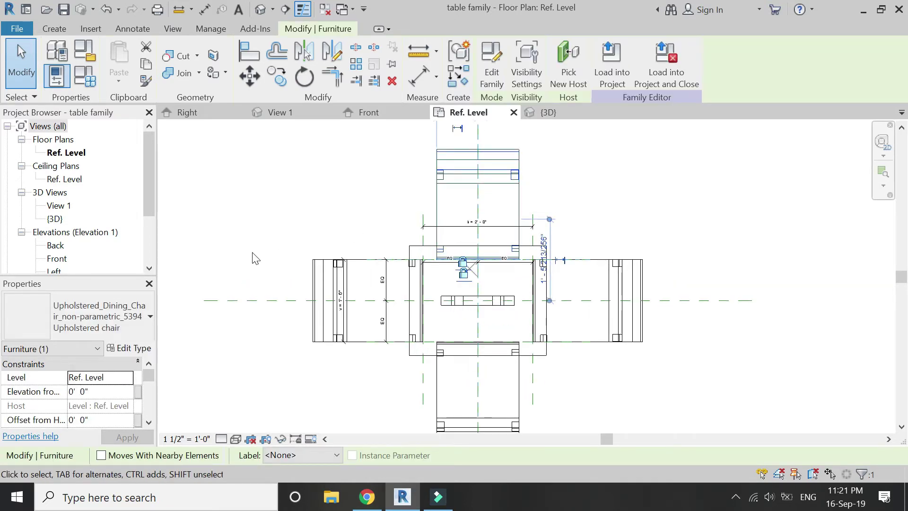
{"action": "scroll", "coordinate": [109, 406], "scroll_direction": "down", "scroll_amount": 3}
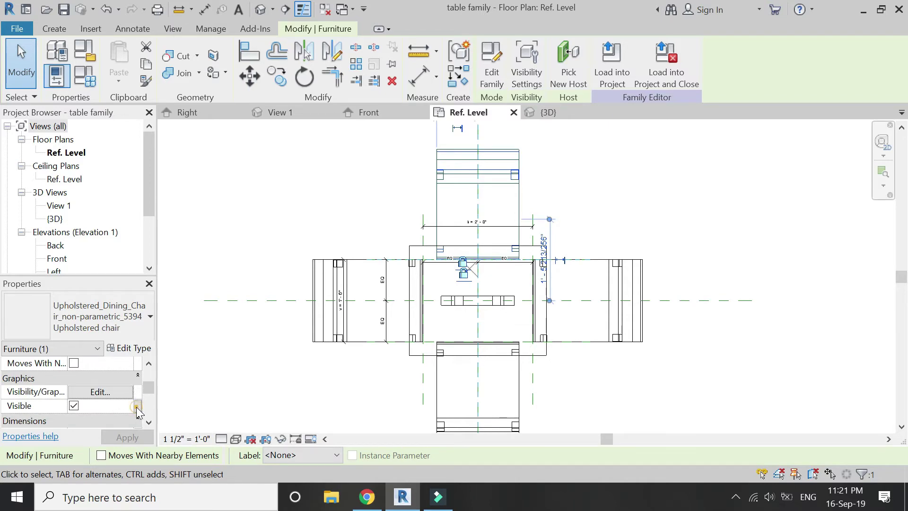
{"action": "left_click", "coordinate": [137, 407]}
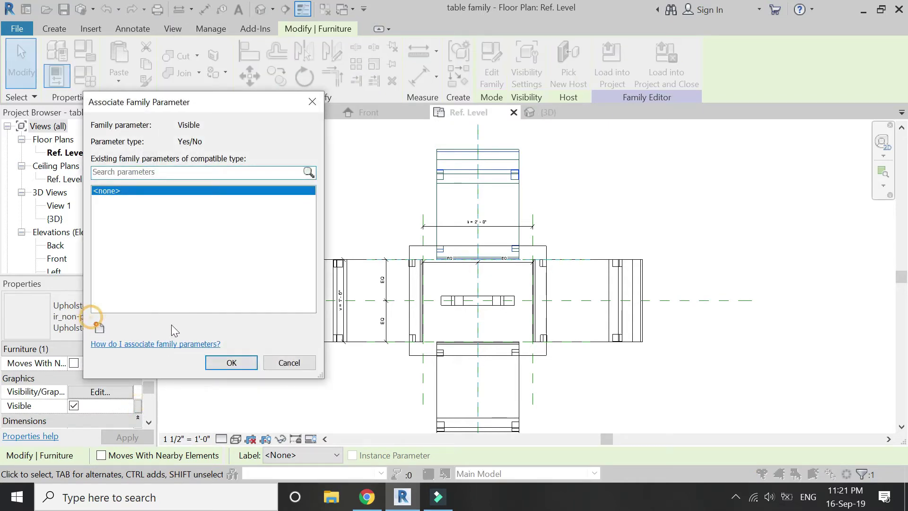
{"action": "left_click", "coordinate": [99, 327]}
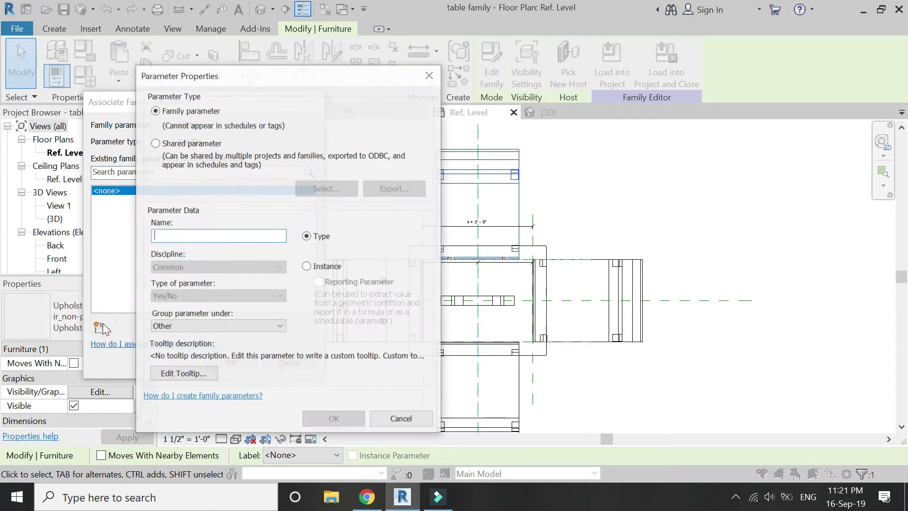
{"action": "type", "text": "chai"}
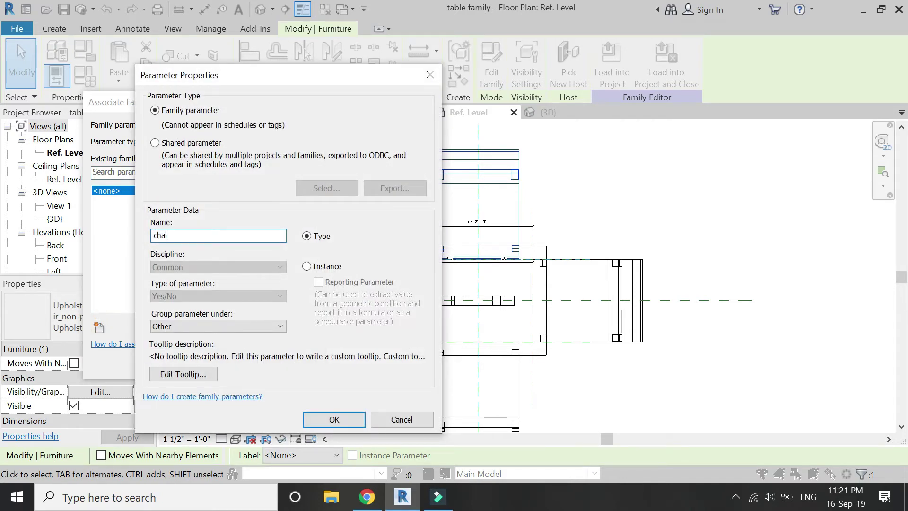
{"action": "type", "text": "r"}
{"action": "key", "text": "Return"}
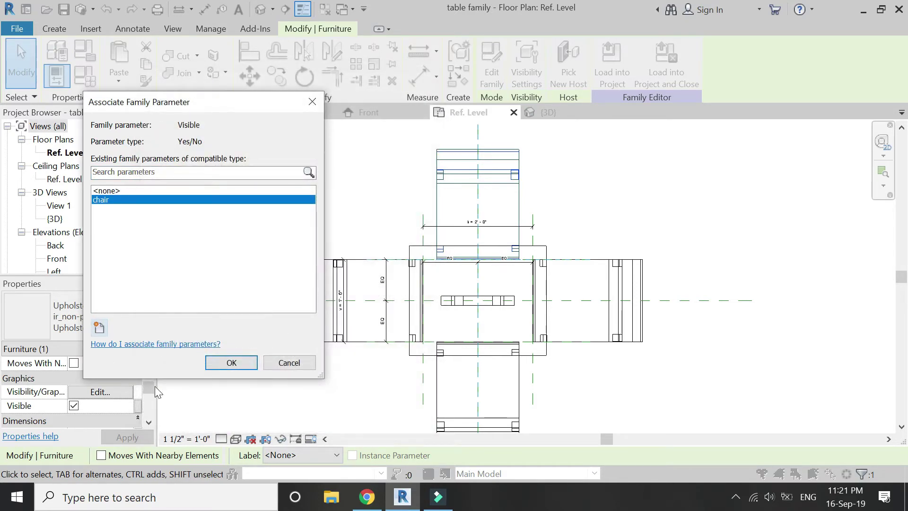
{"action": "left_click", "coordinate": [230, 363]}
Associate the lower chair's Visible property with the existing "chair" family parameter
{"action": "left_click", "coordinate": [520, 397]}
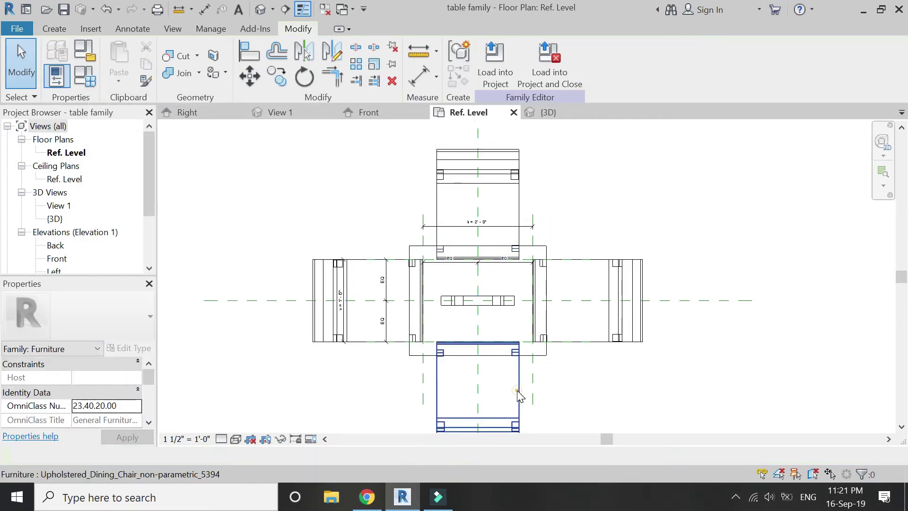
{"action": "scroll", "coordinate": [105, 406], "scroll_direction": "down", "scroll_amount": 5}
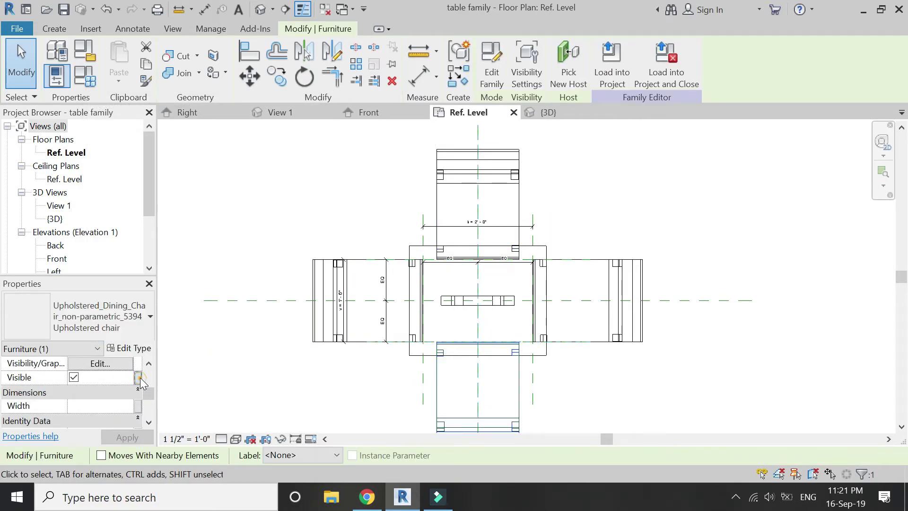
{"action": "left_click", "coordinate": [138, 378]}
{"action": "left_click", "coordinate": [102, 200]}
{"action": "left_click", "coordinate": [215, 364]}
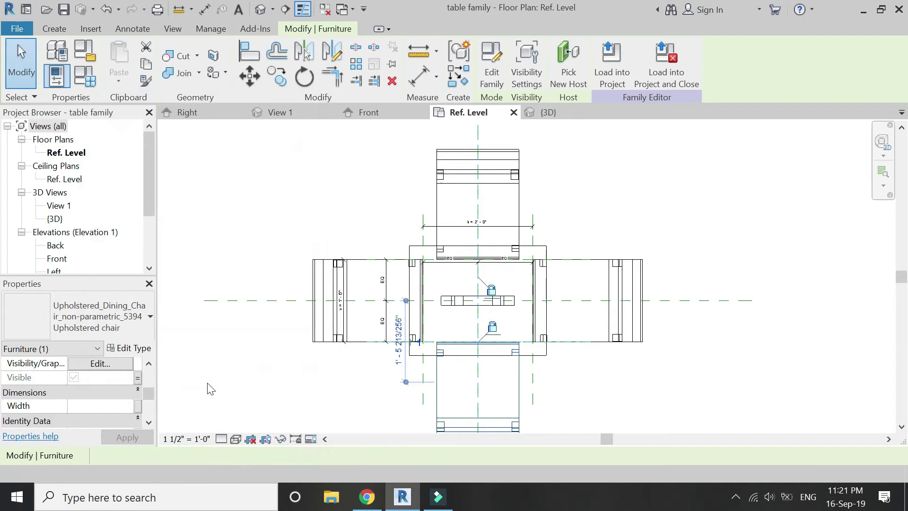
Deselect the lower chair and make the "chair" parameter an instance parameter in the family types
{"action": "left_click", "coordinate": [206, 386]}
{"action": "left_click", "coordinate": [85, 76]}
{"action": "left_click", "coordinate": [128, 292]}
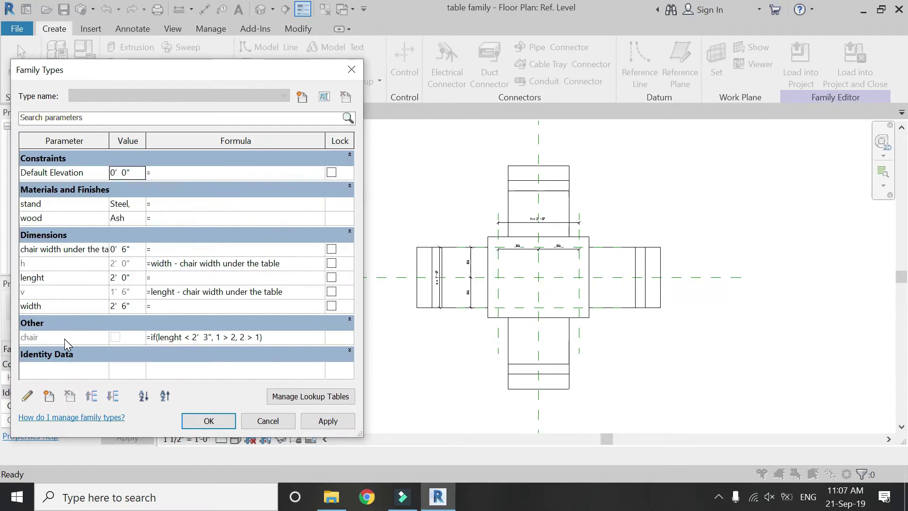
{"action": "left_click", "coordinate": [65, 339]}
{"action": "left_click", "coordinate": [27, 396]}
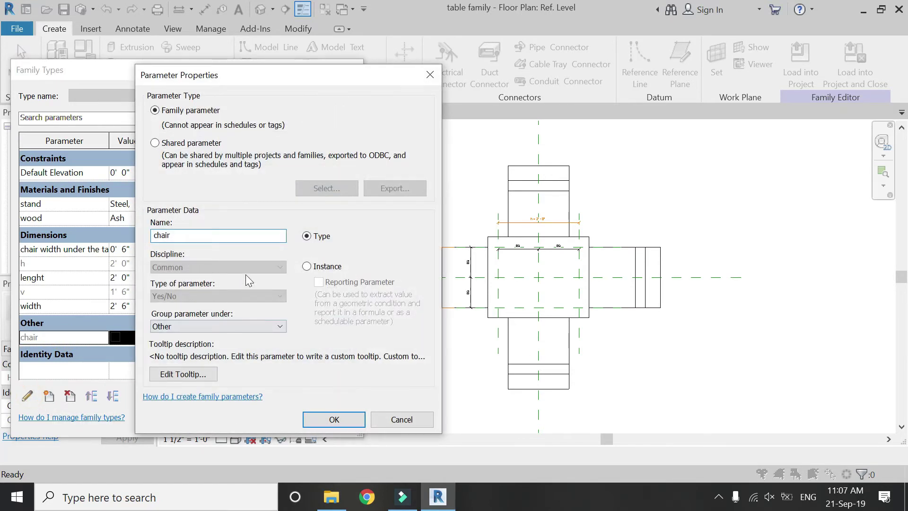
{"action": "left_click", "coordinate": [308, 267]}
{"action": "left_click", "coordinate": [334, 420]}
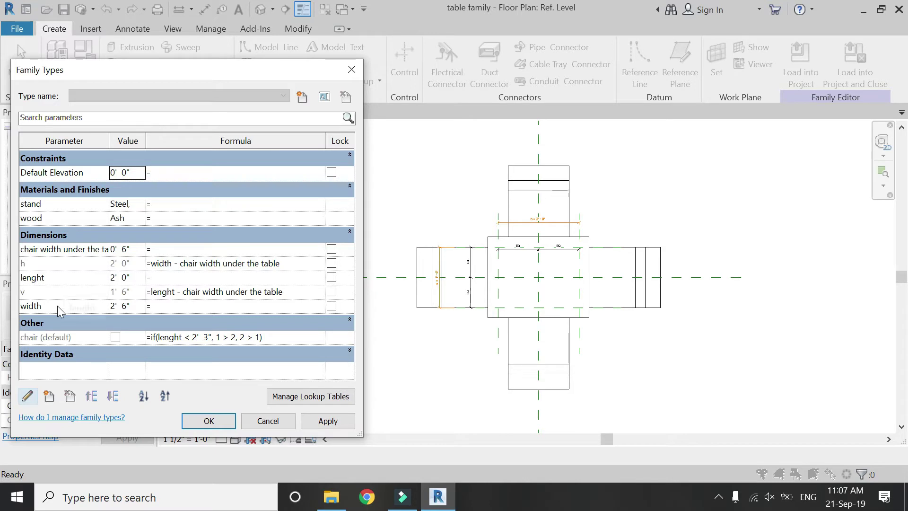
Make the formula-driven dimension parameters h and v instance parameters
{"action": "left_click", "coordinate": [59, 264]}
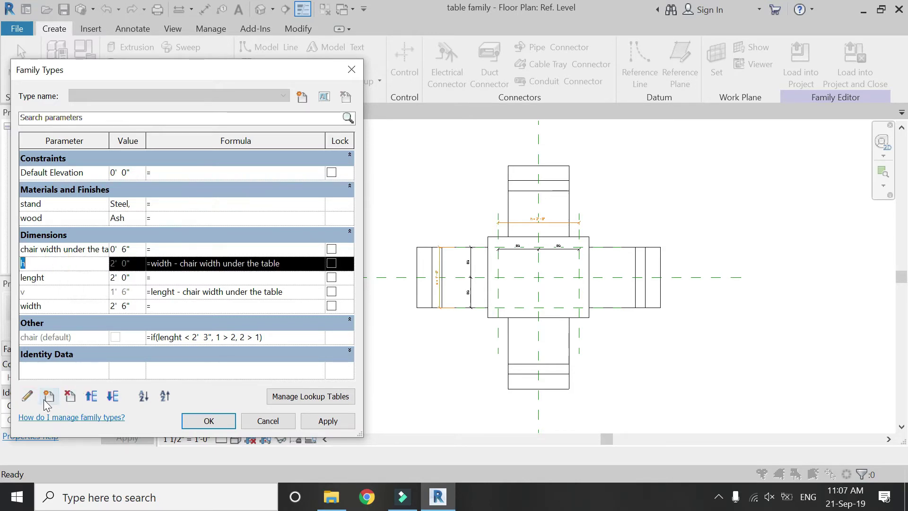
{"action": "left_click", "coordinate": [27, 397]}
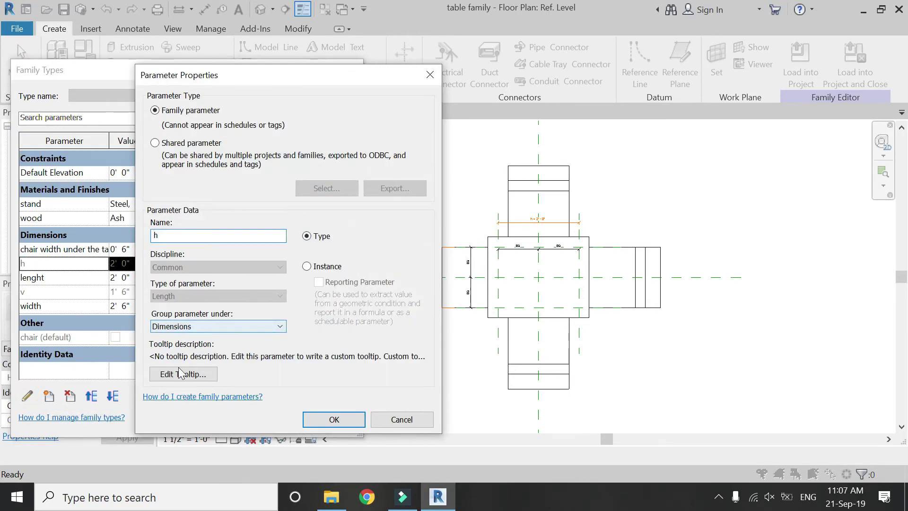
{"action": "left_click", "coordinate": [307, 266]}
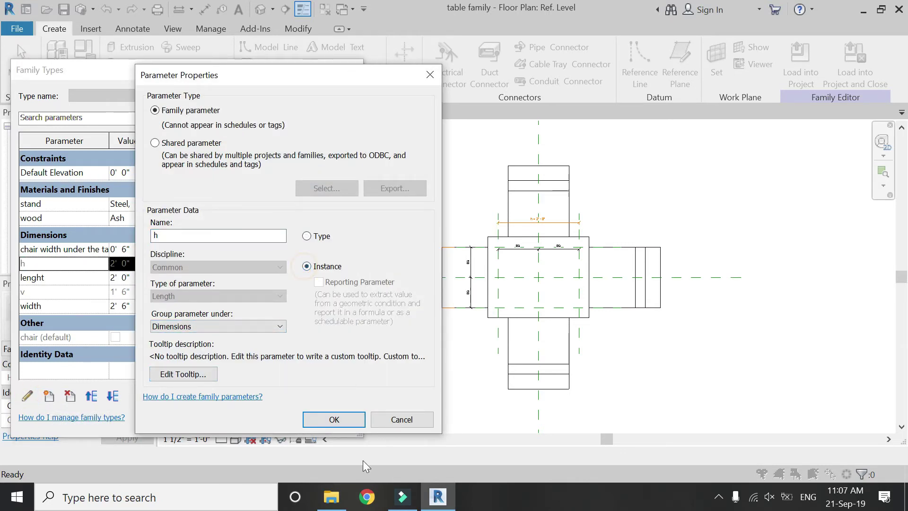
{"action": "left_click", "coordinate": [333, 420]}
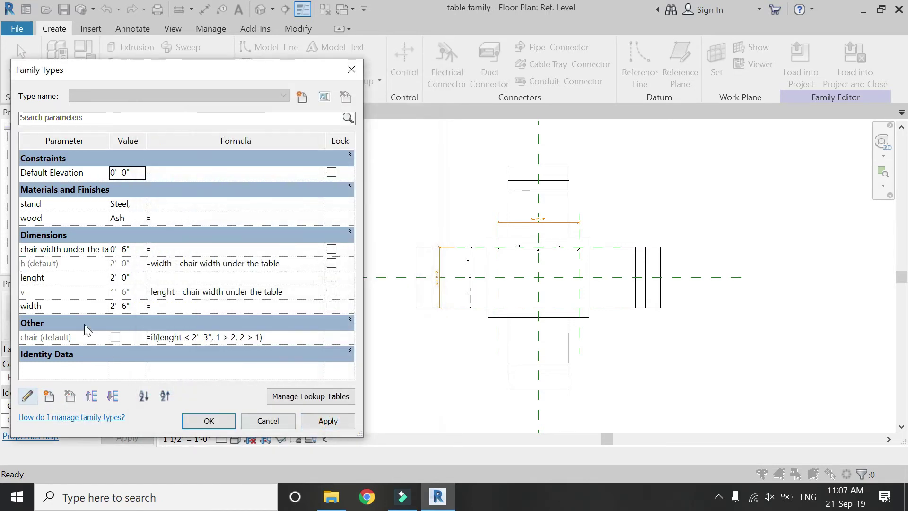
{"action": "left_click", "coordinate": [31, 293]}
{"action": "left_click", "coordinate": [27, 397]}
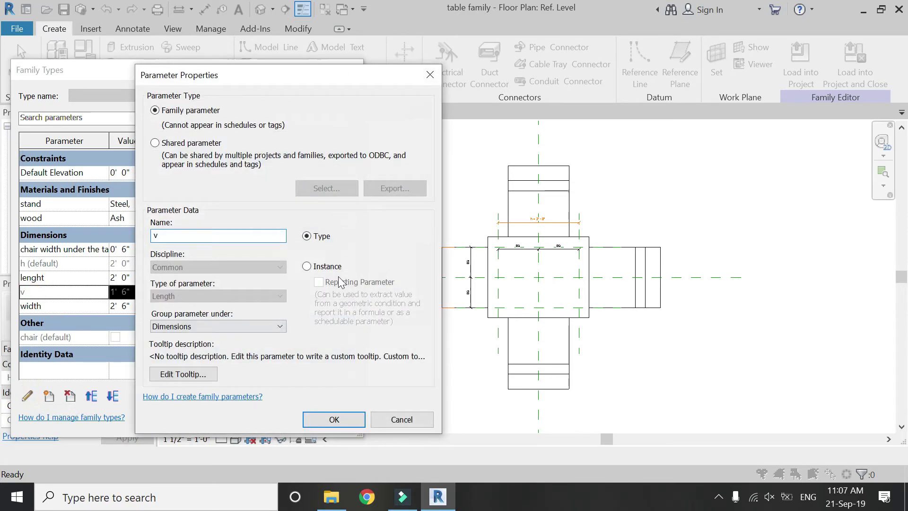
{"action": "left_click", "coordinate": [334, 419]}
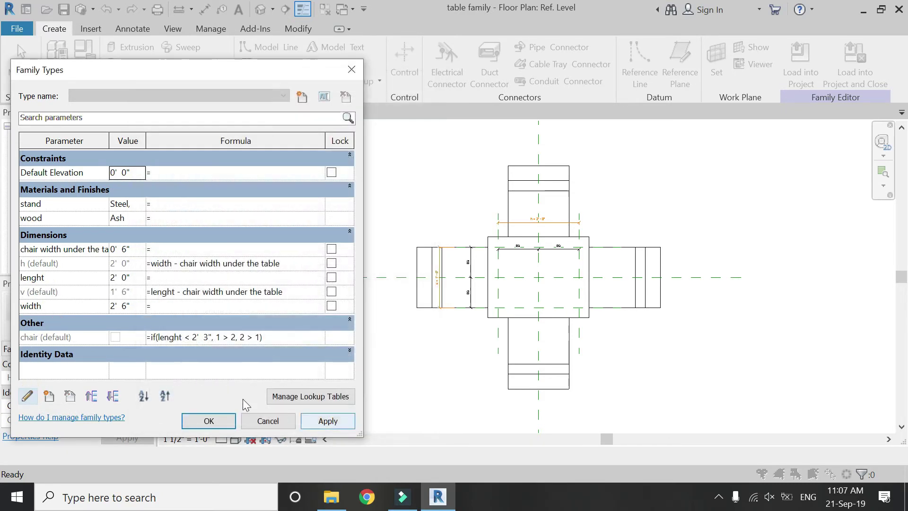
Make the lenght and width dimension parameters instance parameters and apply the family types changes
{"action": "left_click", "coordinate": [82, 282]}
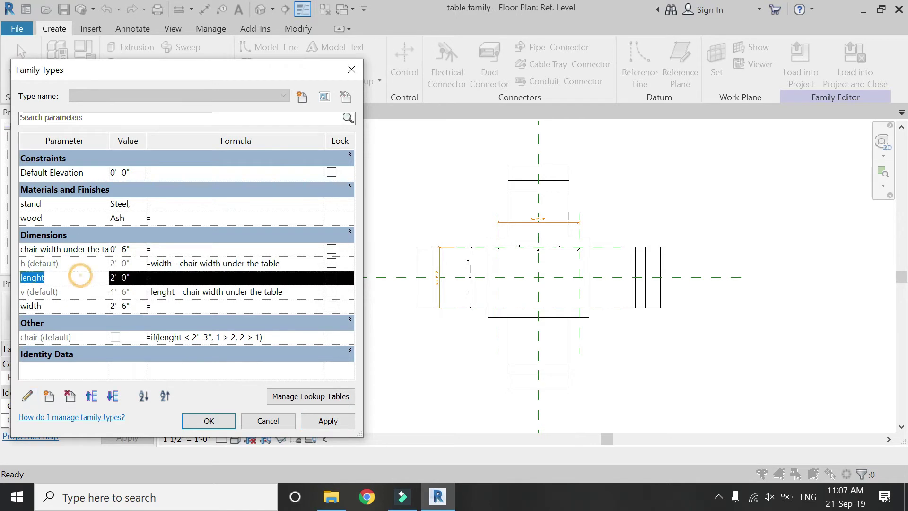
{"action": "left_click", "coordinate": [27, 396]}
{"action": "left_click", "coordinate": [307, 267]}
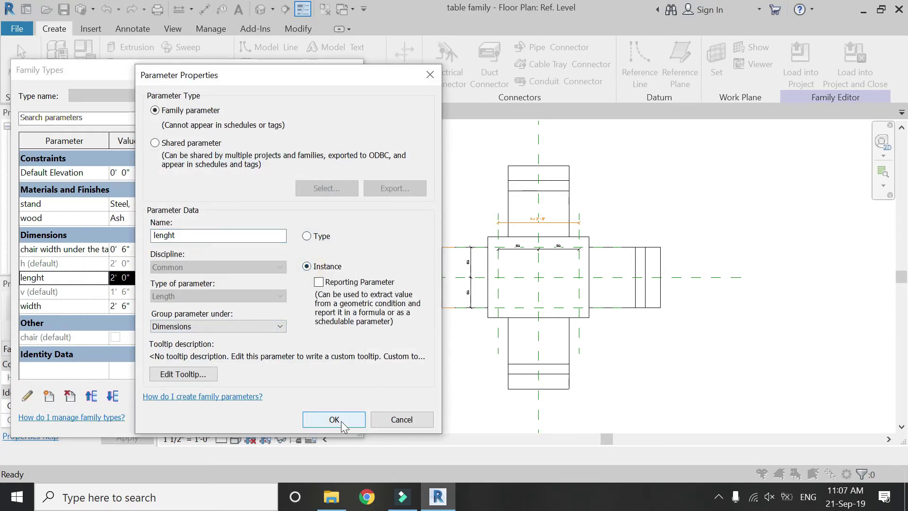
{"action": "left_click", "coordinate": [341, 420]}
{"action": "left_click", "coordinate": [49, 306]}
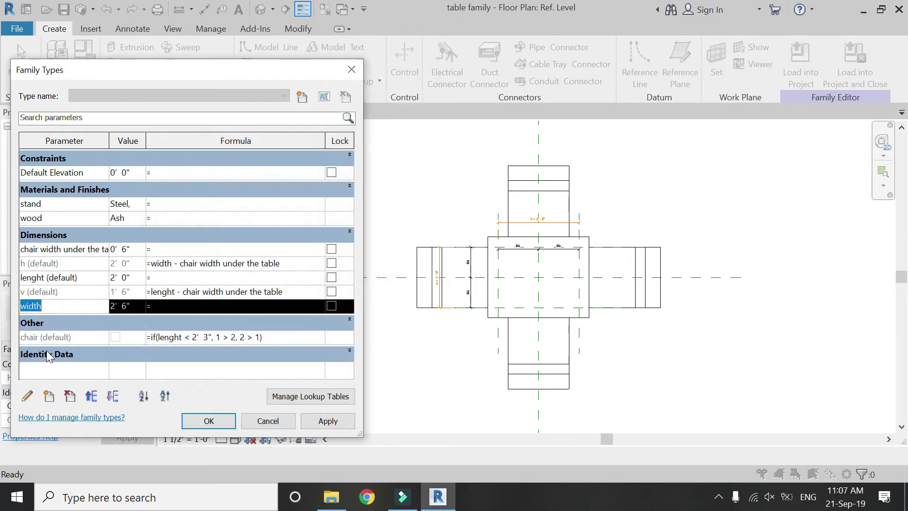
{"action": "left_click", "coordinate": [26, 396]}
{"action": "left_click", "coordinate": [307, 266]}
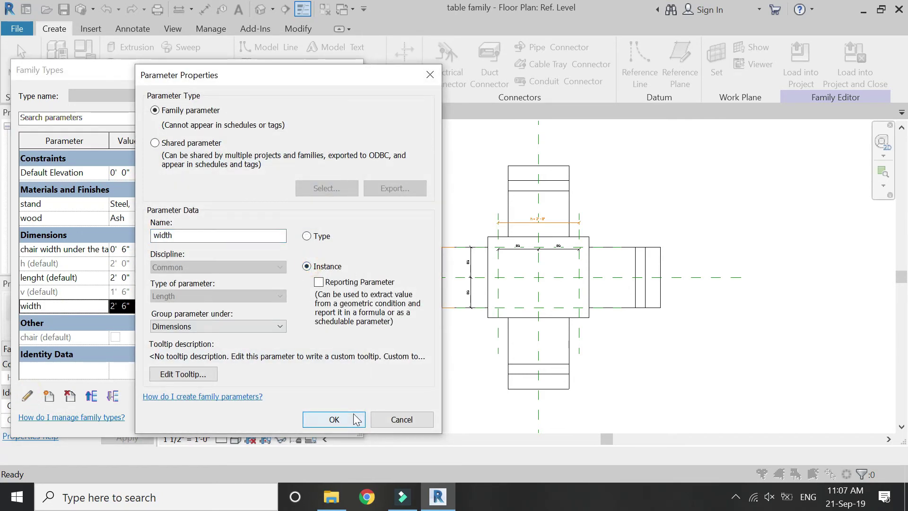
{"action": "left_click", "coordinate": [355, 419]}
{"action": "left_click", "coordinate": [320, 421]}
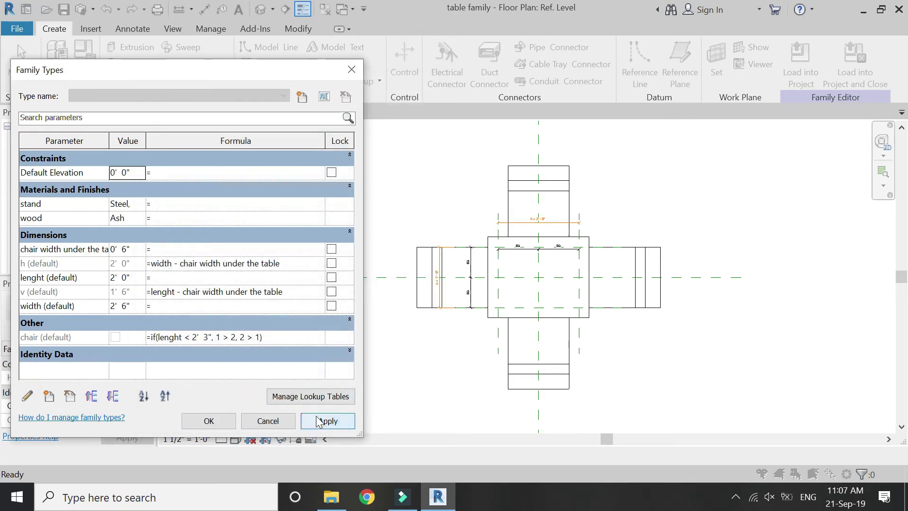
{"action": "left_click", "coordinate": [219, 421]}
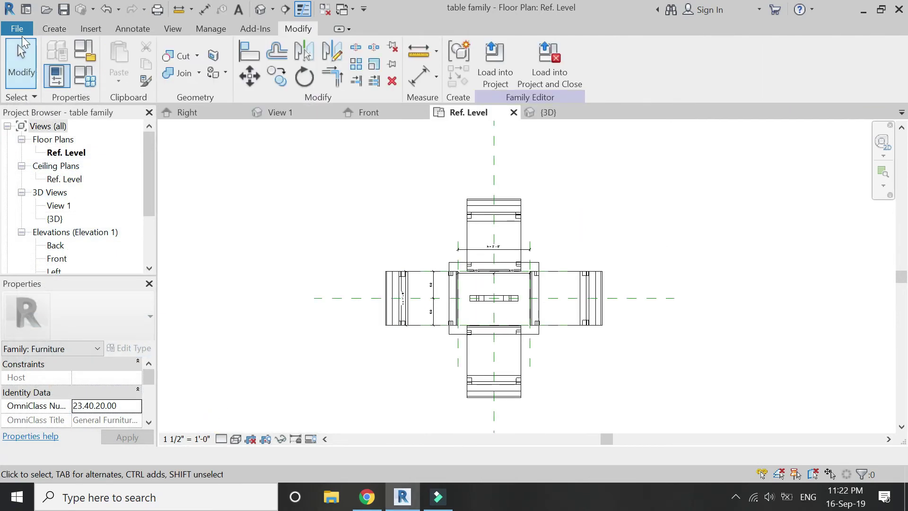
Create a new project alongside the open table family
{"action": "left_click", "coordinate": [24, 29]}
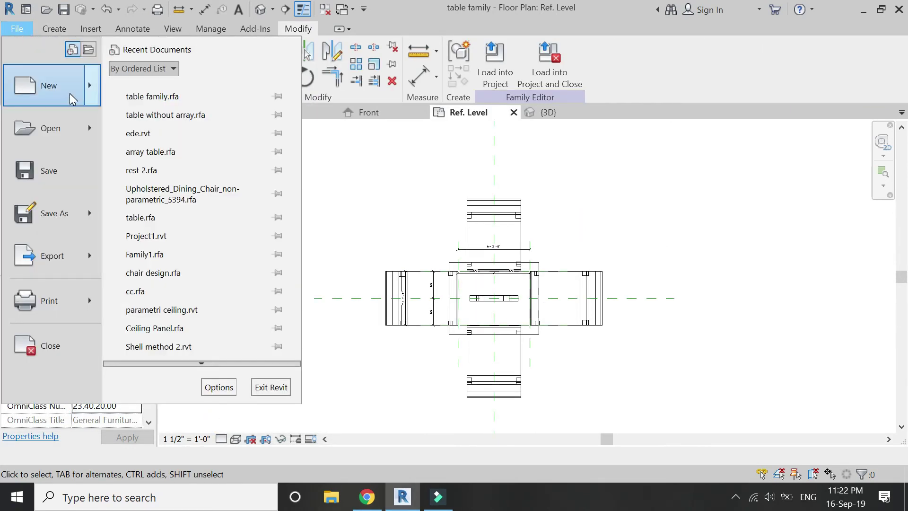
{"action": "mouse_move", "coordinate": [71, 93]}
{"action": "left_click", "coordinate": [152, 86]}
{"action": "left_click", "coordinate": [379, 218]}
{"action": "left_click", "coordinate": [373, 246]}
{"action": "left_click", "coordinate": [401, 297]}
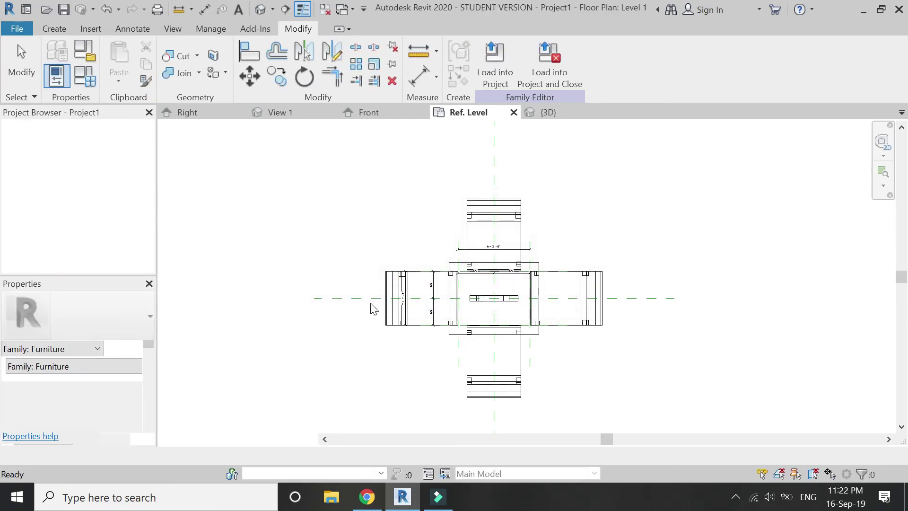
Load the table family into the new project and place one instance on the Level 1 plan
{"action": "left_click", "coordinate": [476, 112]}
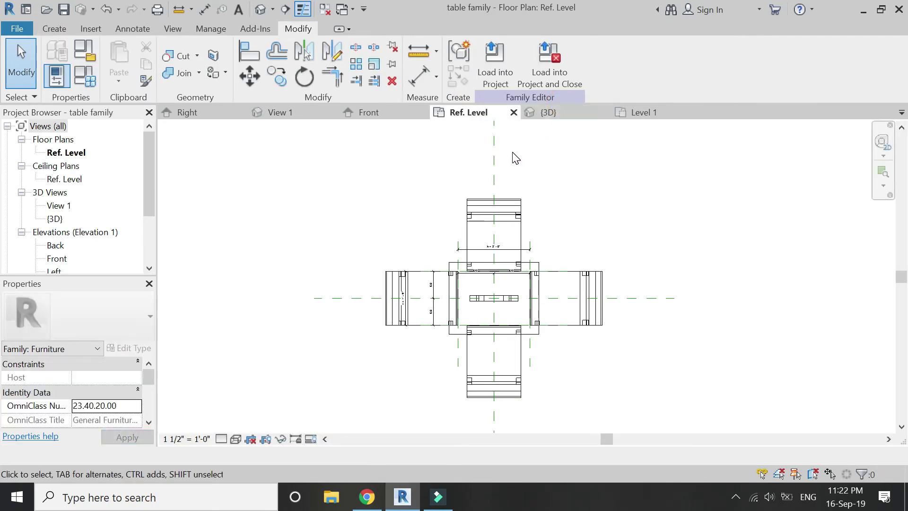
{"action": "left_click", "coordinate": [498, 75]}
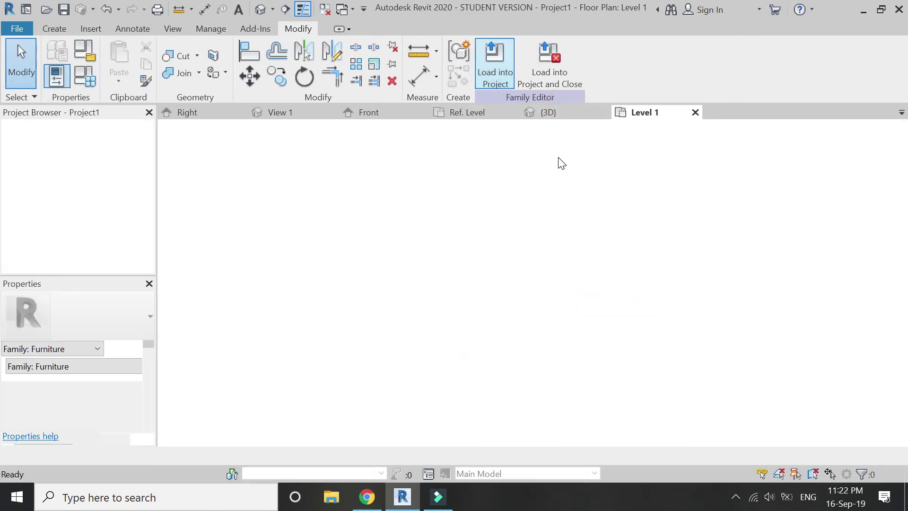
{"action": "left_click", "coordinate": [474, 262]}
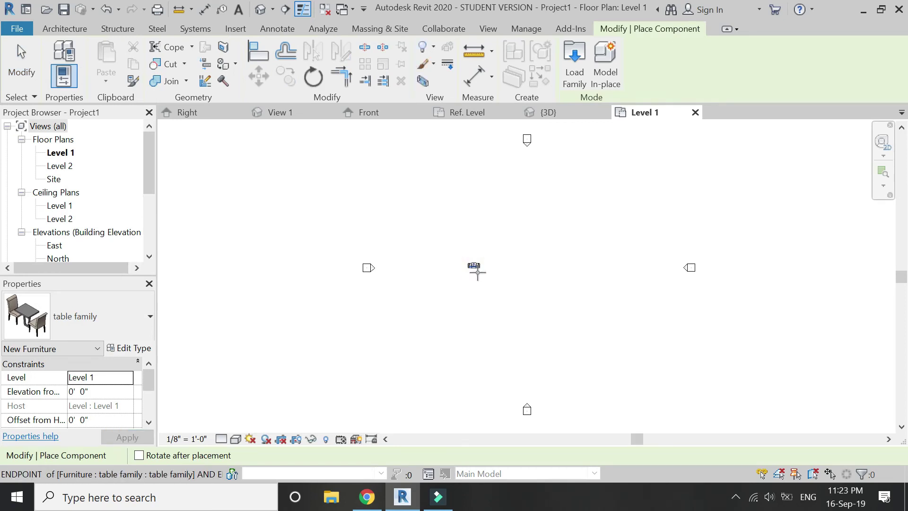
{"action": "scroll", "coordinate": [478, 270], "scroll_direction": "up", "scroll_amount": 5}
{"action": "key", "text": "Escape"}
{"action": "scroll", "coordinate": [473, 245], "scroll_direction": "up", "scroll_amount": 2}
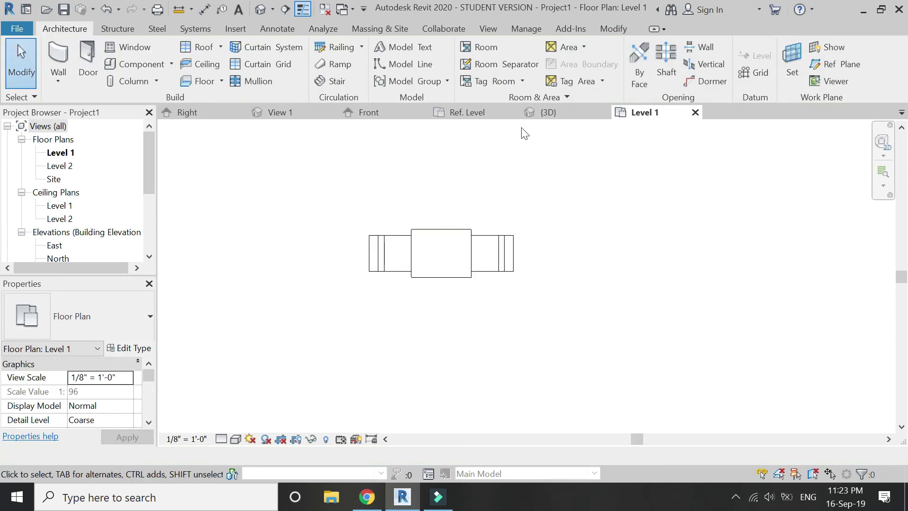
Open the project's default 3D view and set the placed table's lenght type parameter to 2' 6"
{"action": "left_click", "coordinate": [260, 9]}
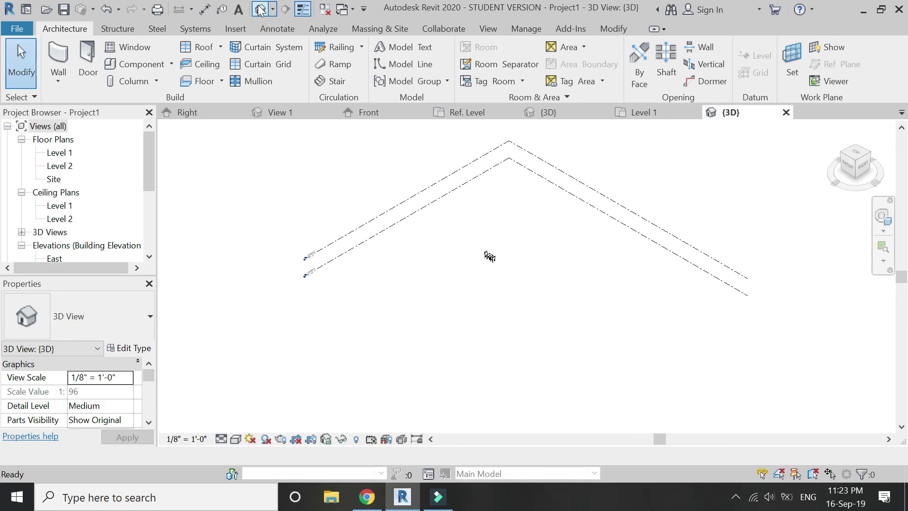
{"action": "scroll", "coordinate": [489, 257], "scroll_direction": "up", "scroll_amount": 6}
{"action": "scroll", "coordinate": [498, 281], "scroll_direction": "up", "scroll_amount": 2}
{"action": "scroll", "coordinate": [434, 279], "scroll_direction": "up", "scroll_amount": 1}
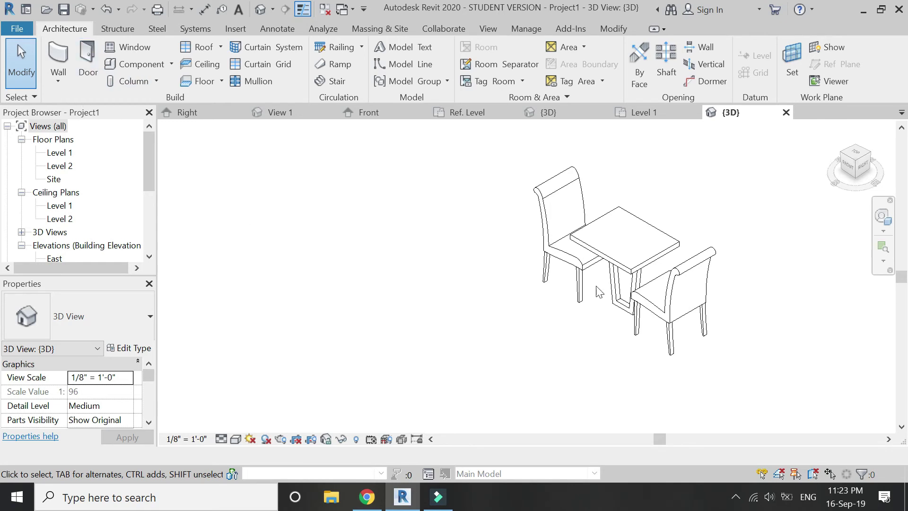
{"action": "left_click", "coordinate": [597, 265]}
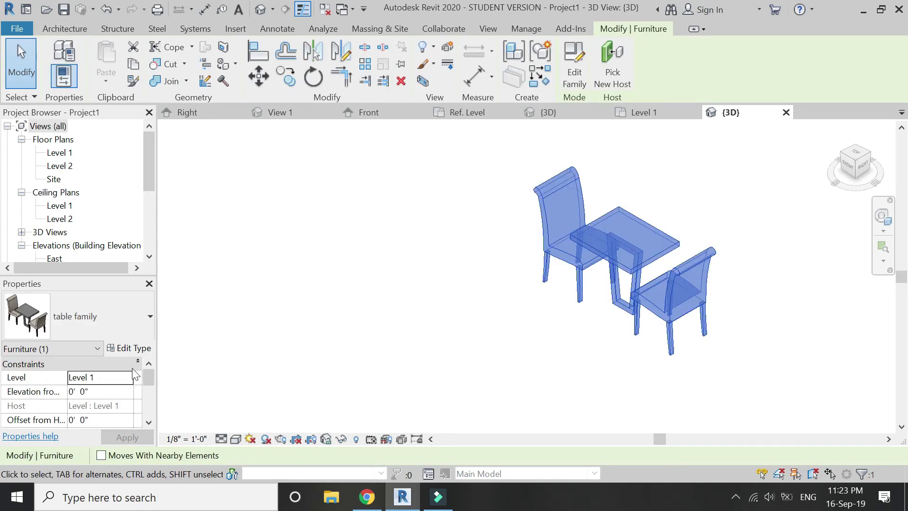
{"action": "left_click", "coordinate": [125, 349]}
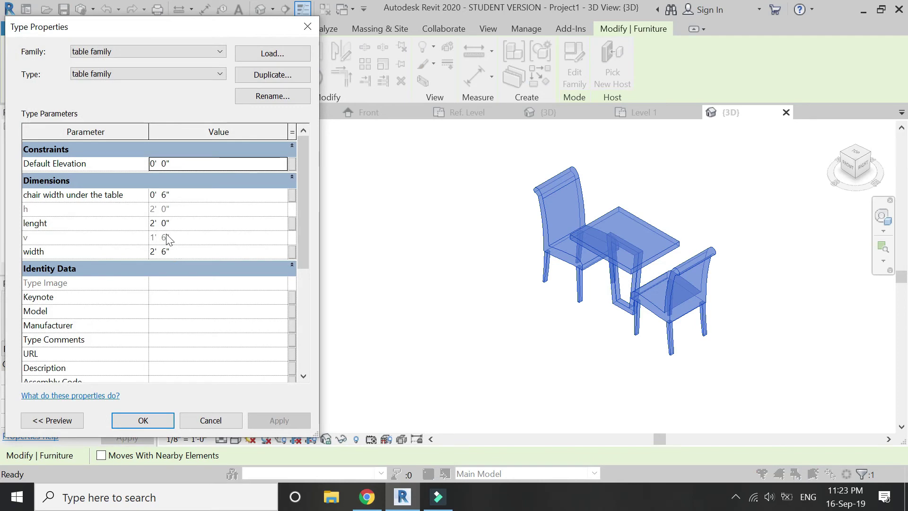
{"action": "left_click", "coordinate": [188, 225]}
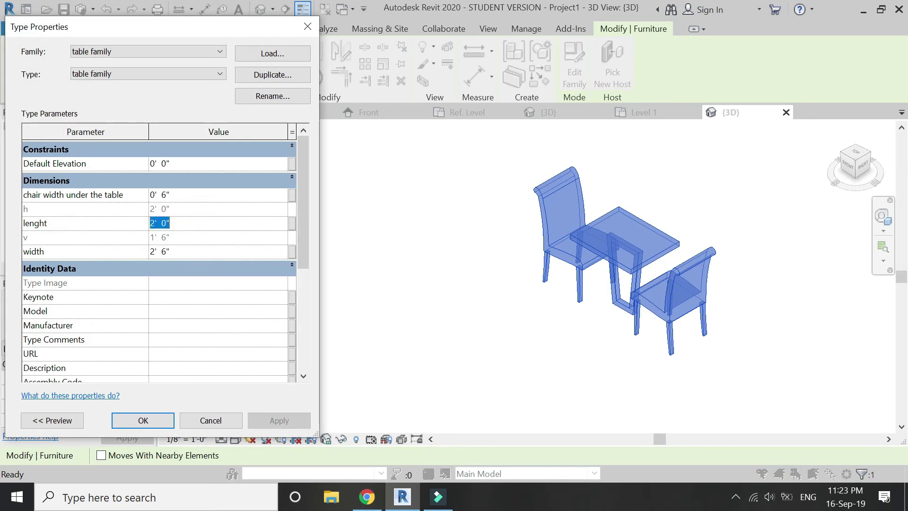
{"action": "type", "text": "2'"}
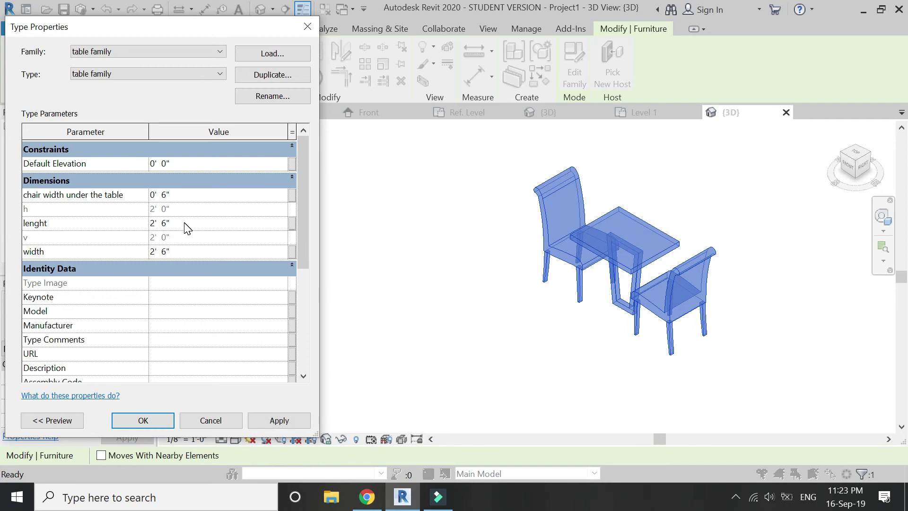
{"action": "left_click", "coordinate": [269, 420]}
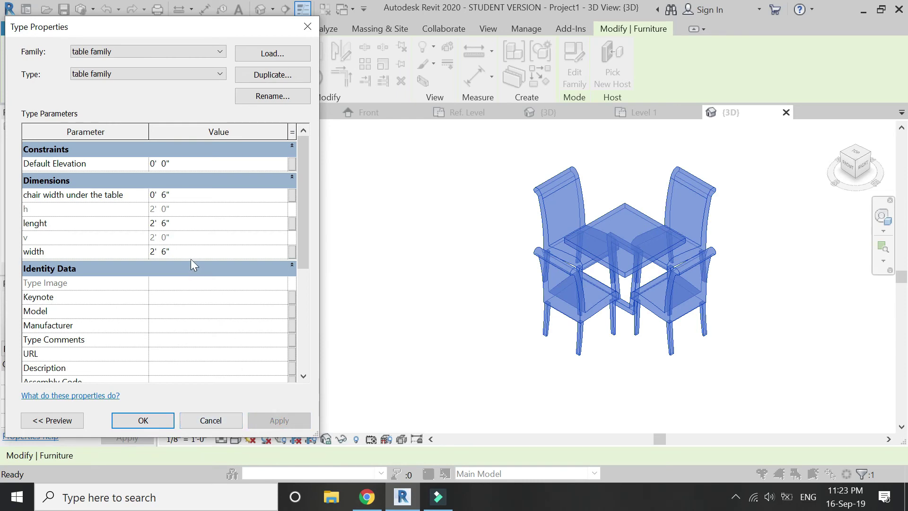
Set the table type's lenght and width both to 3' 0" and accept the type properties
{"action": "left_click", "coordinate": [189, 224]}
{"action": "type", "text": "3"}
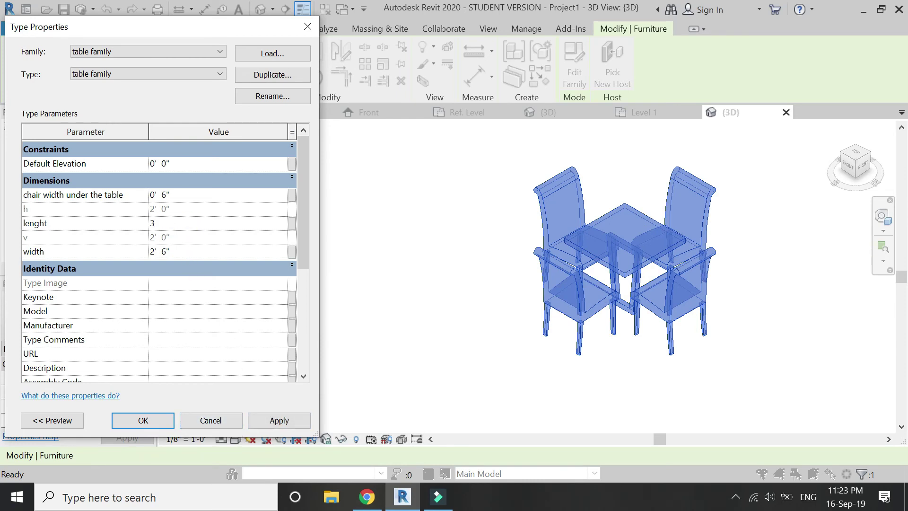
{"action": "left_click", "coordinate": [281, 421]}
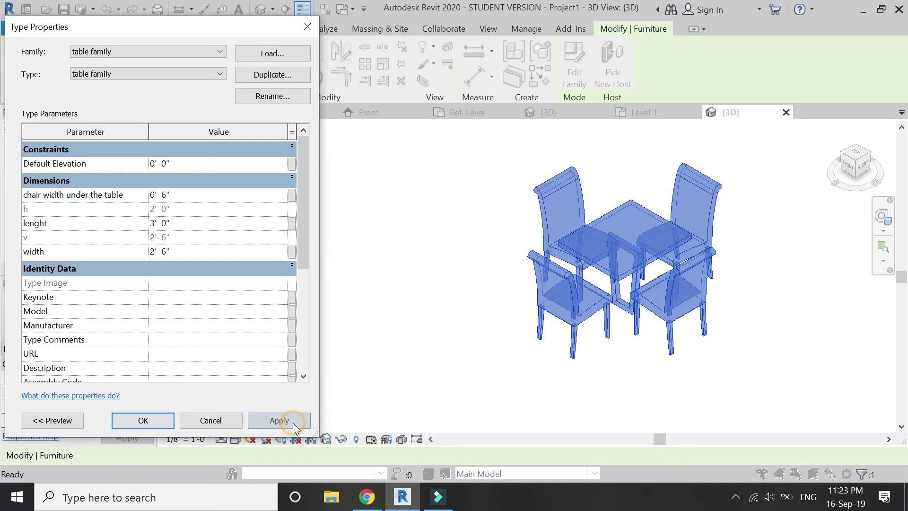
{"action": "left_click", "coordinate": [189, 253]}
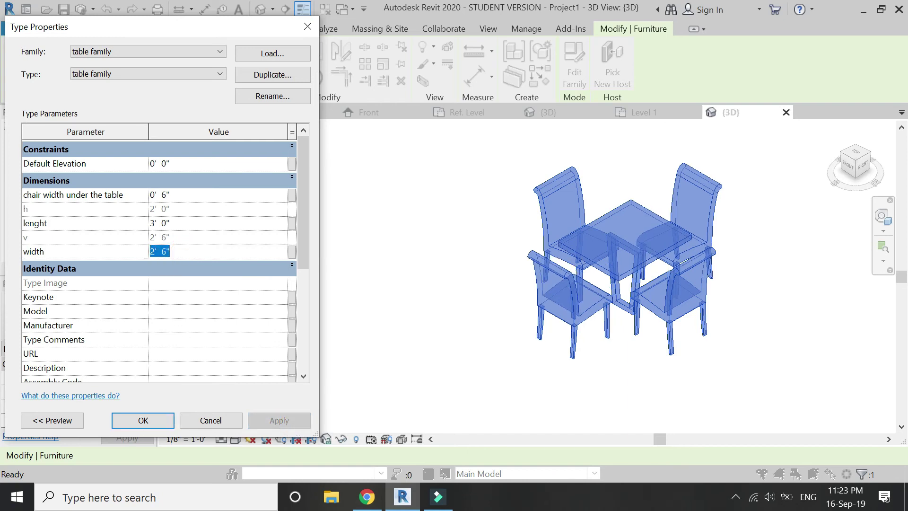
{"action": "type", "text": "3"}
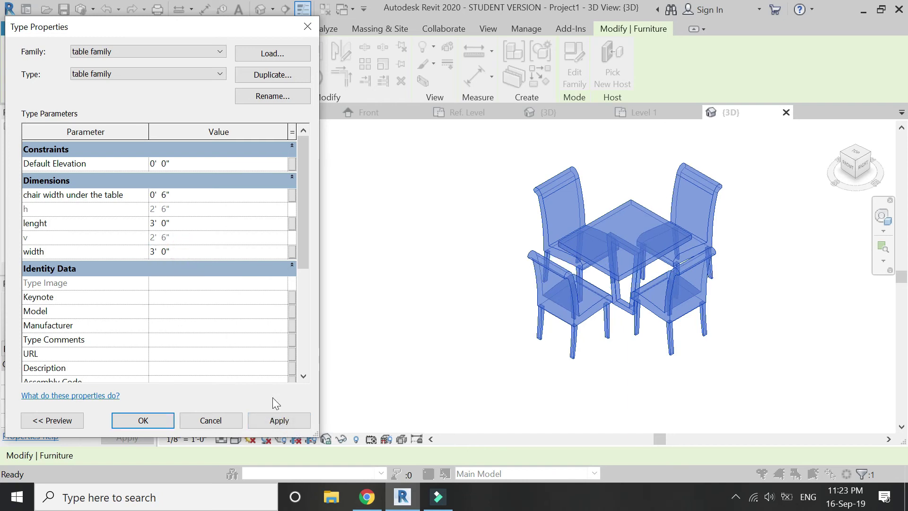
{"action": "left_click", "coordinate": [291, 423]}
{"action": "left_click", "coordinate": [143, 420]}
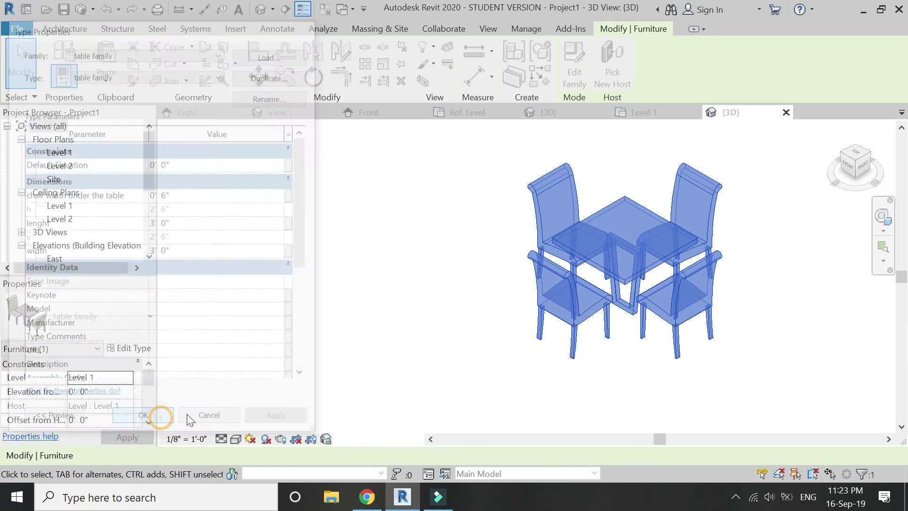
In the Level 1 plan, set the table type's chair width under the table to 8"
{"action": "key", "text": "ctrl+Tab"}
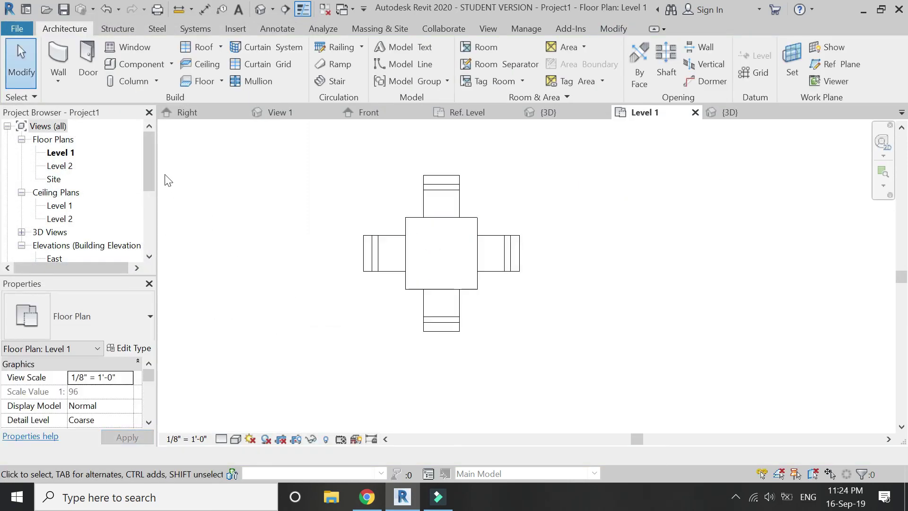
{"action": "scroll", "coordinate": [341, 209], "scroll_direction": "up", "scroll_amount": 2}
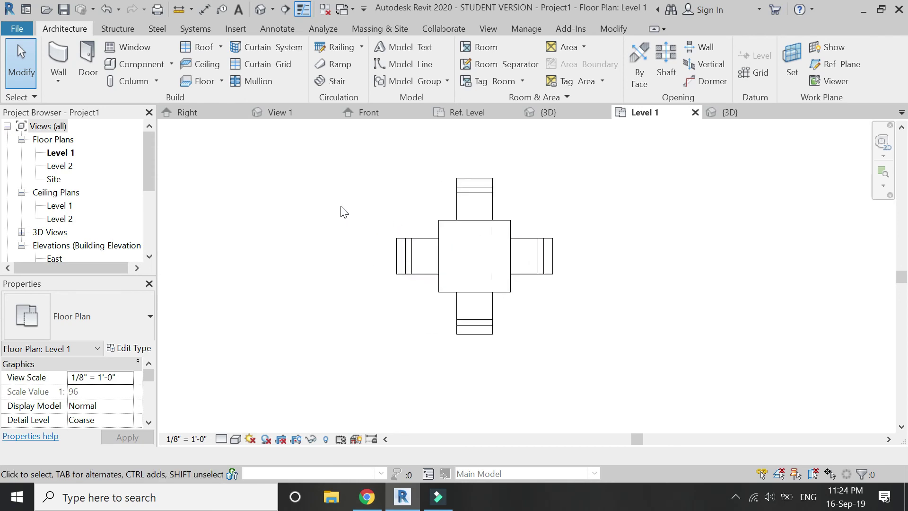
{"action": "left_click", "coordinate": [443, 246]}
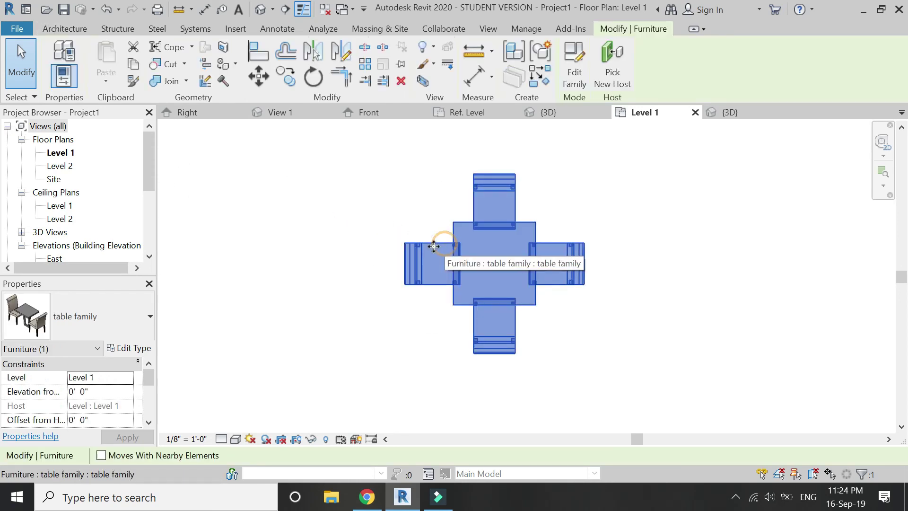
{"action": "left_click", "coordinate": [133, 349]}
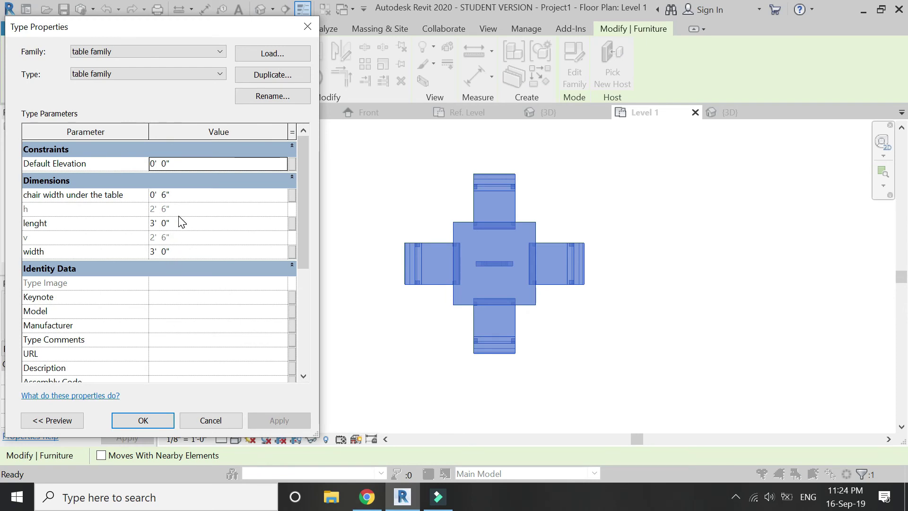
{"action": "left_click", "coordinate": [177, 195]}
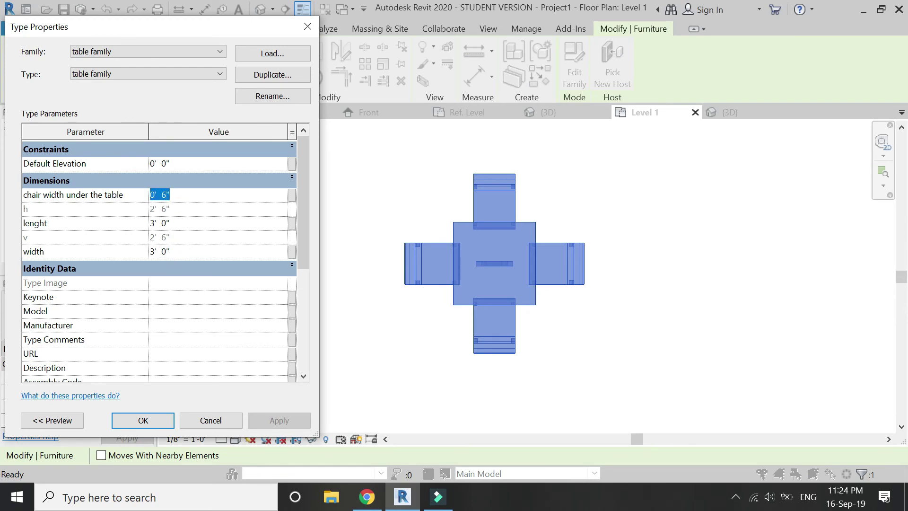
{"action": "type", "text": "8\""}
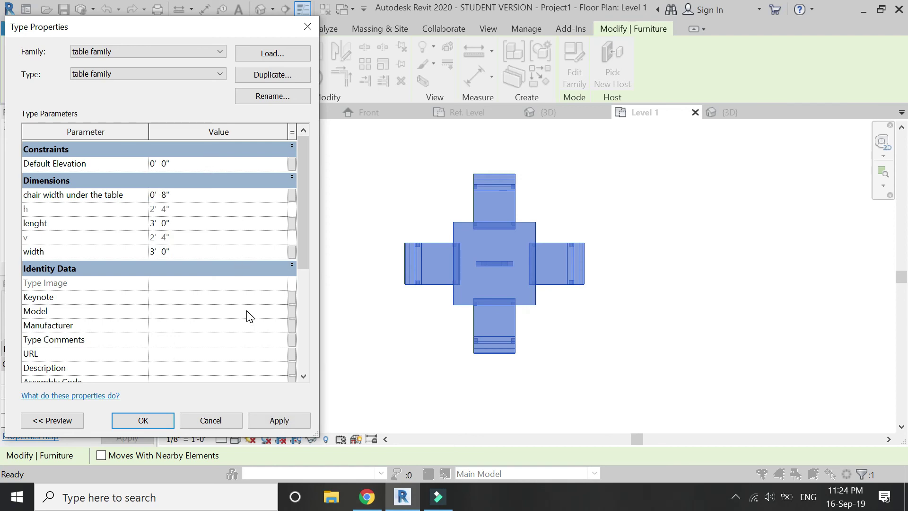
{"action": "left_click", "coordinate": [283, 422]}
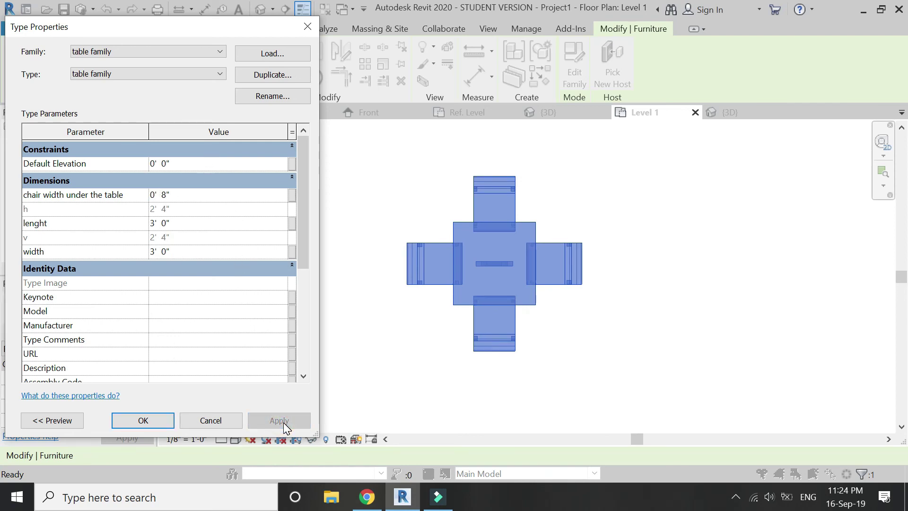
Set the table type's chair width under the table to 1' 0" and apply it
{"action": "left_click", "coordinate": [181, 197]}
{"action": "type", "text": "1"}
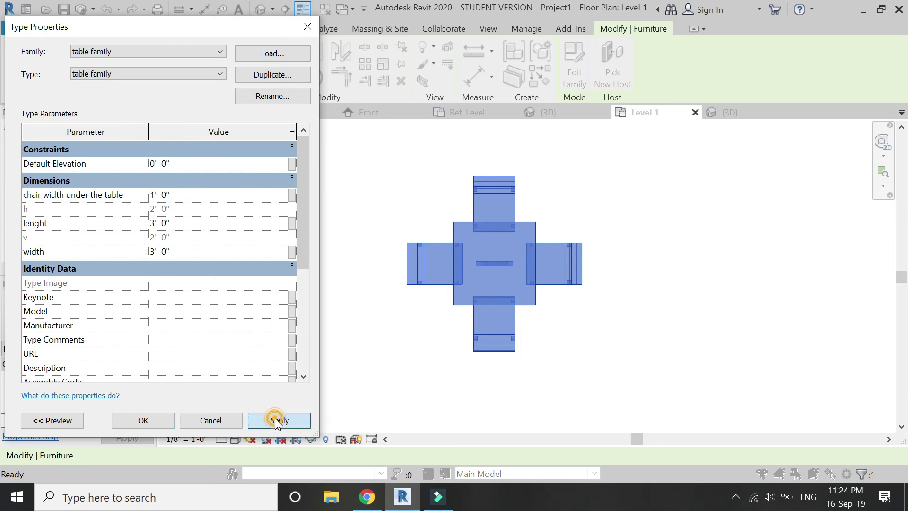
{"action": "left_click", "coordinate": [275, 418]}
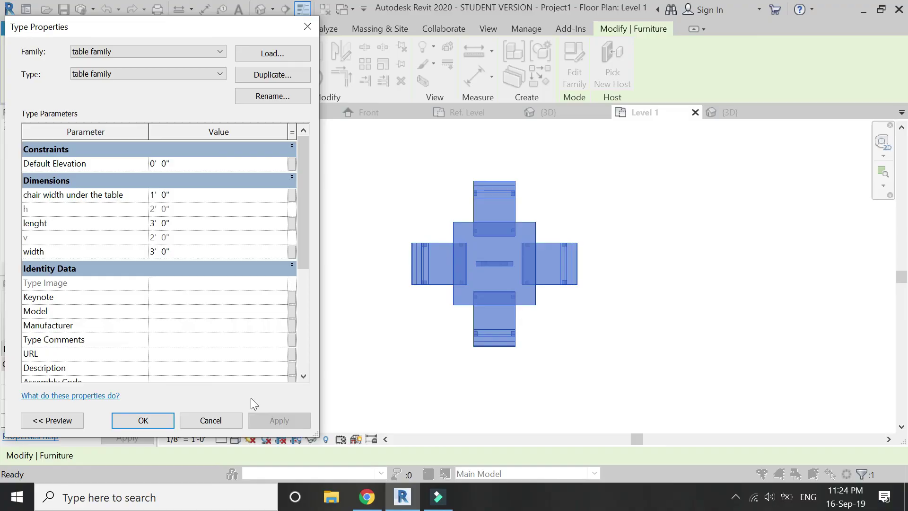